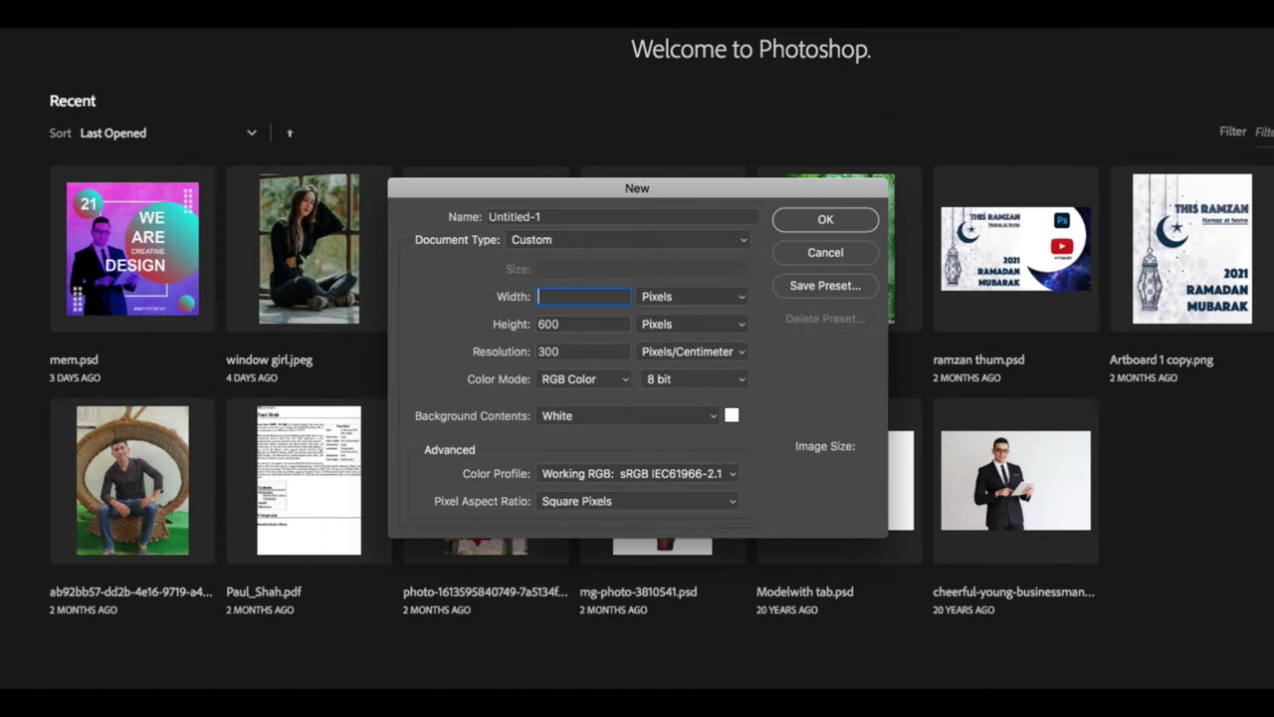
Create a 1200 × 1199 px document at 300 resolution.
text(1200)
key(Tab)
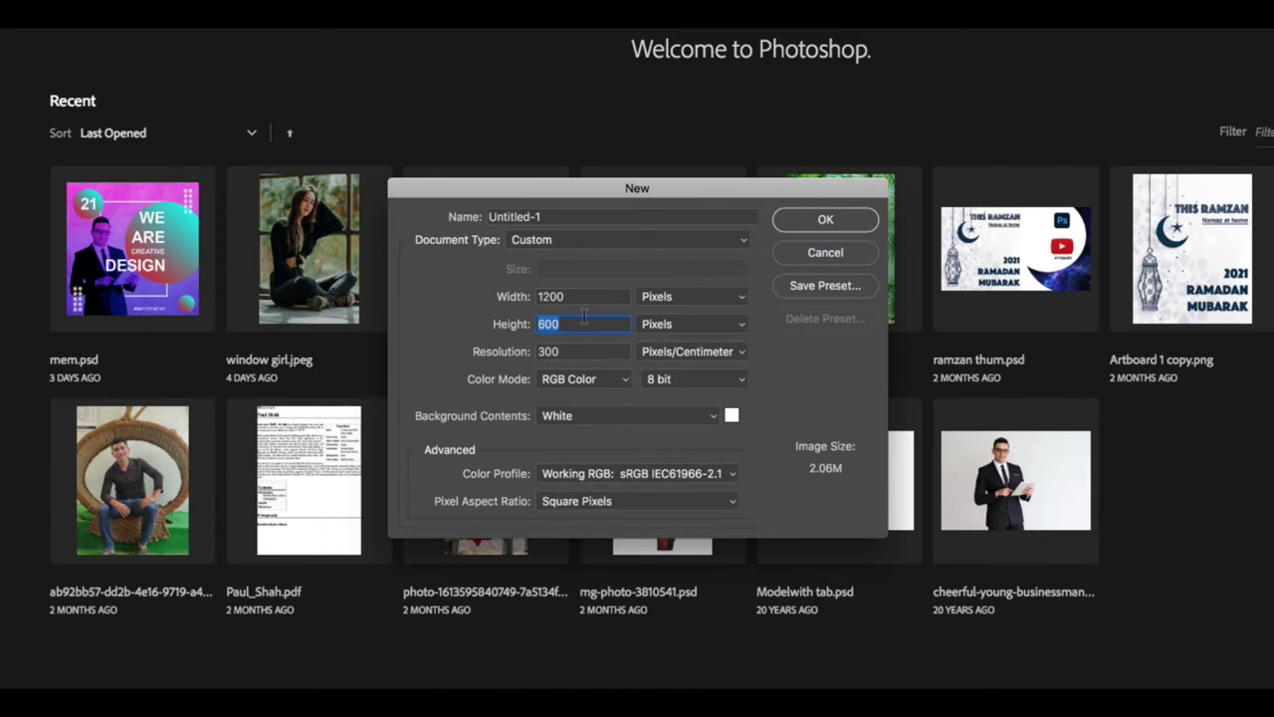
text(1199)
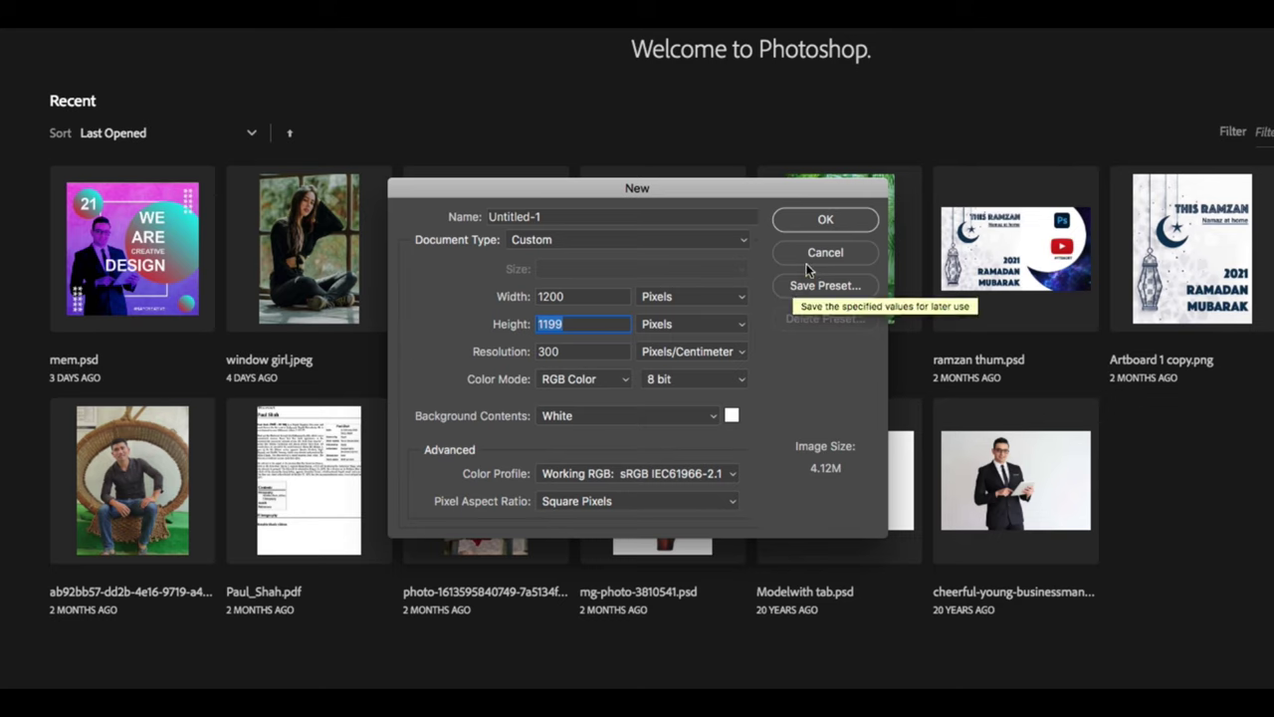
click(823, 225)
Open Modelwith tab.psd and drag the businessman layer into Untitled-1.
scroll(525, 399, down, 2)
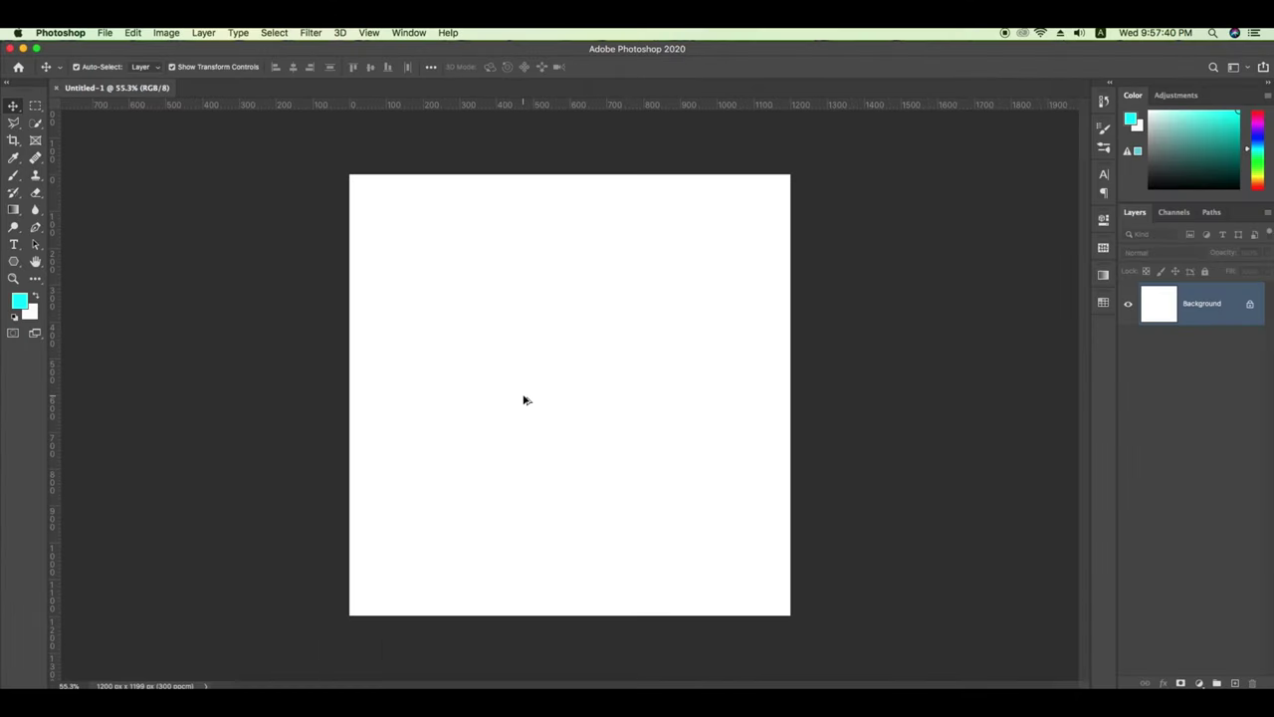
key(super+o)
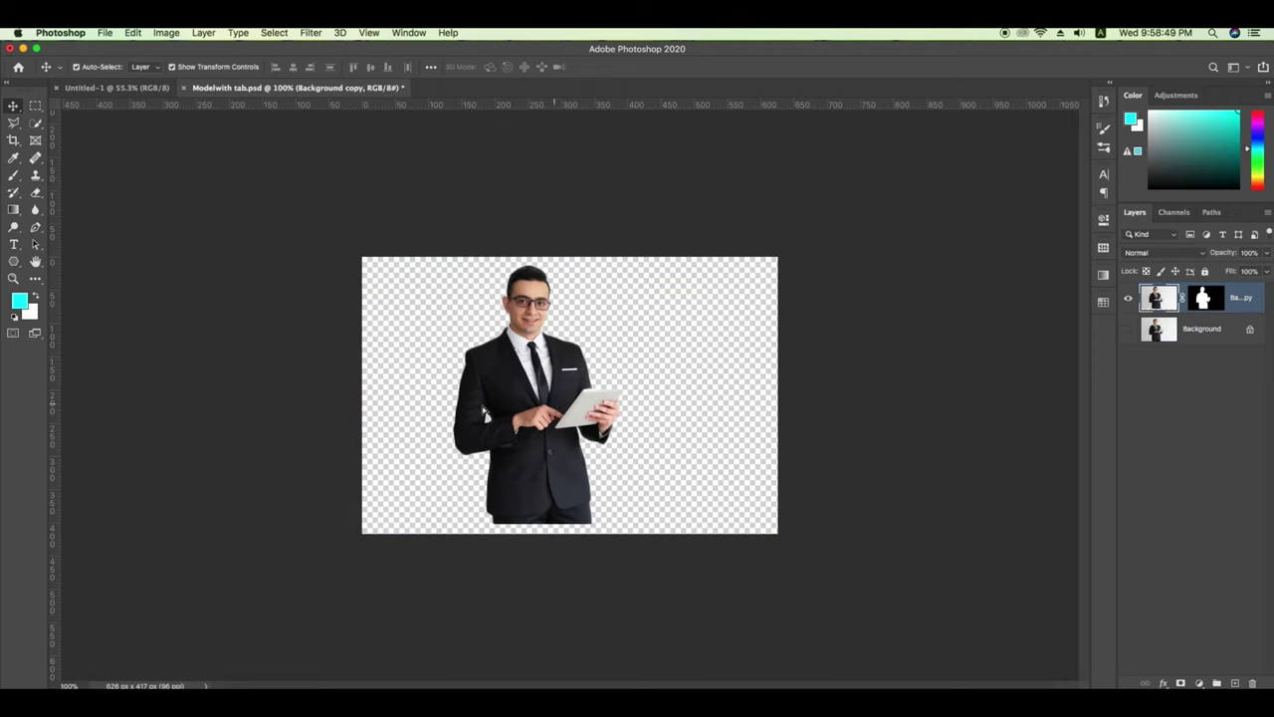
drag(485, 409, 572, 469)
right_click(1179, 304)
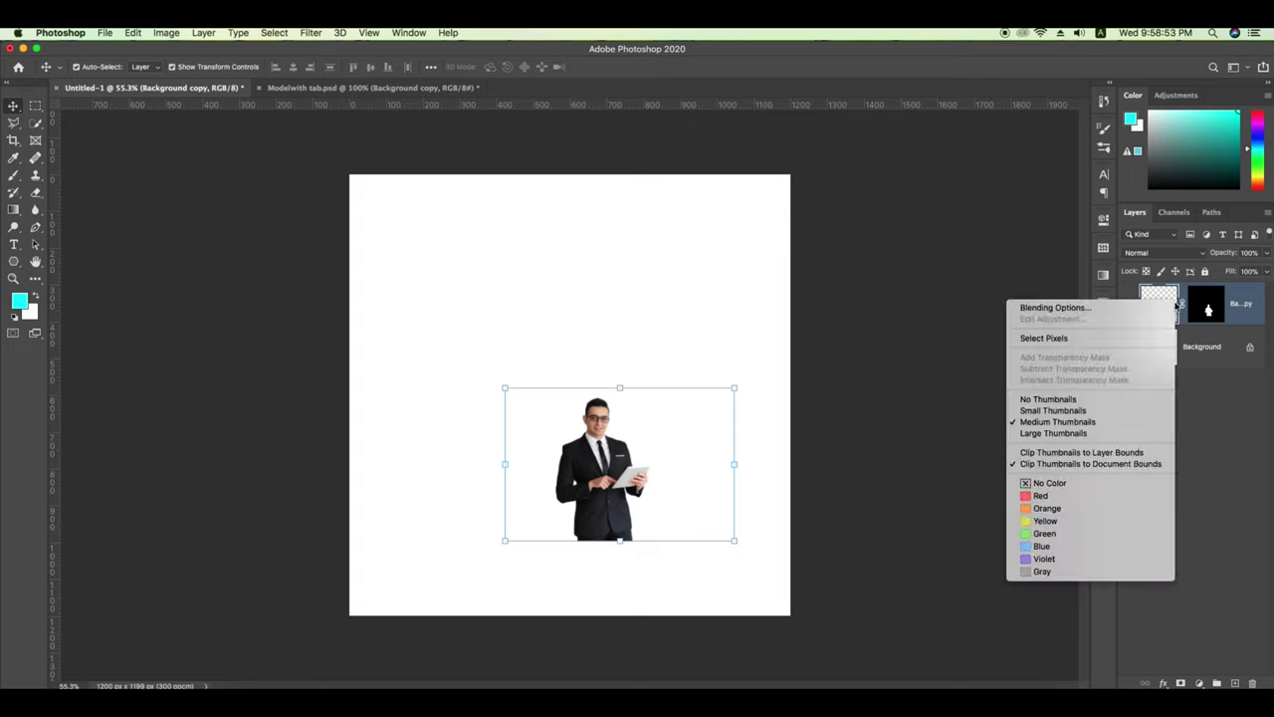
key(Escape)
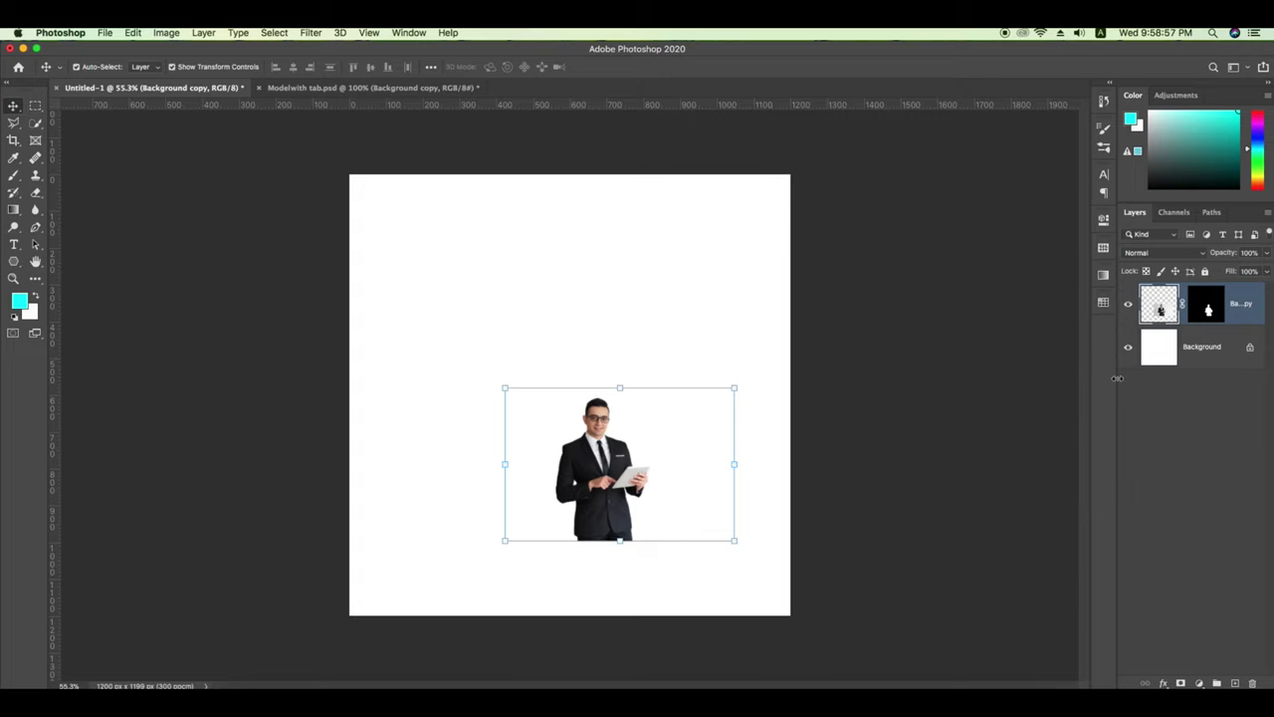
drag(1117, 378, 1035, 383)
Convert the businessman to a smart object, enlarge him, and move him left.
click(310, 33)
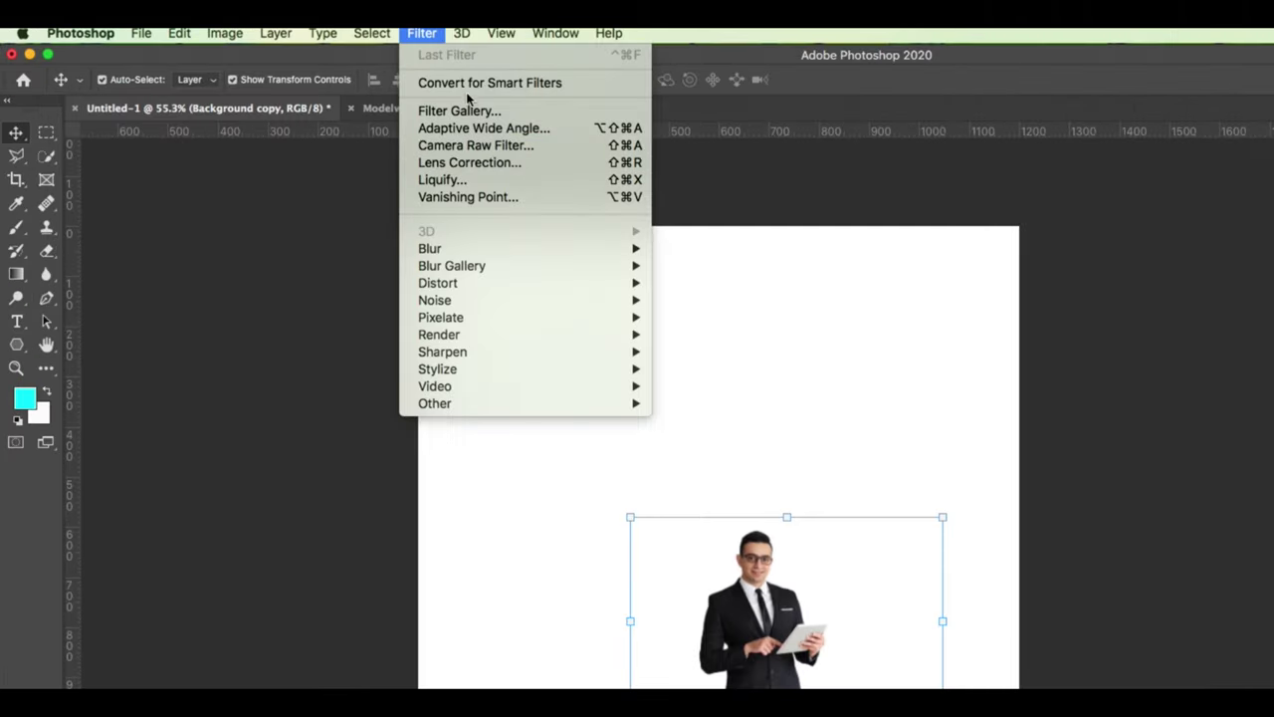
click(468, 81)
click(740, 282)
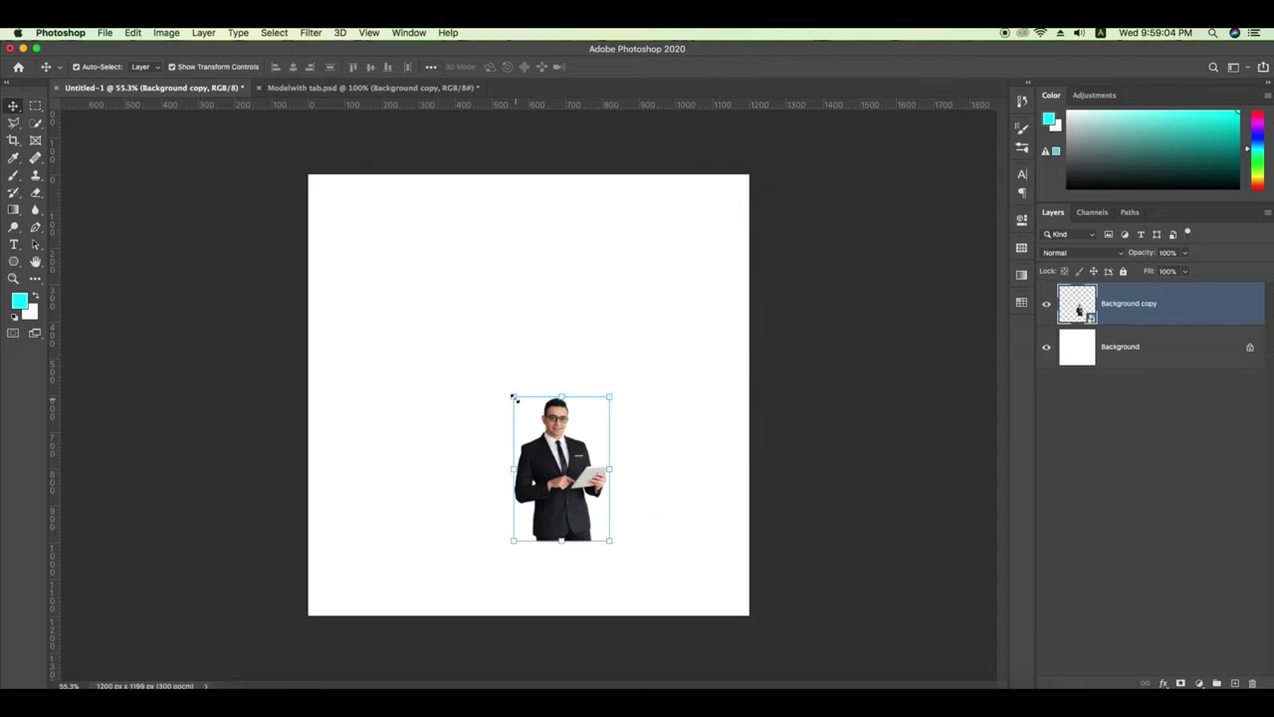
drag(514, 397, 430, 272)
click(709, 66)
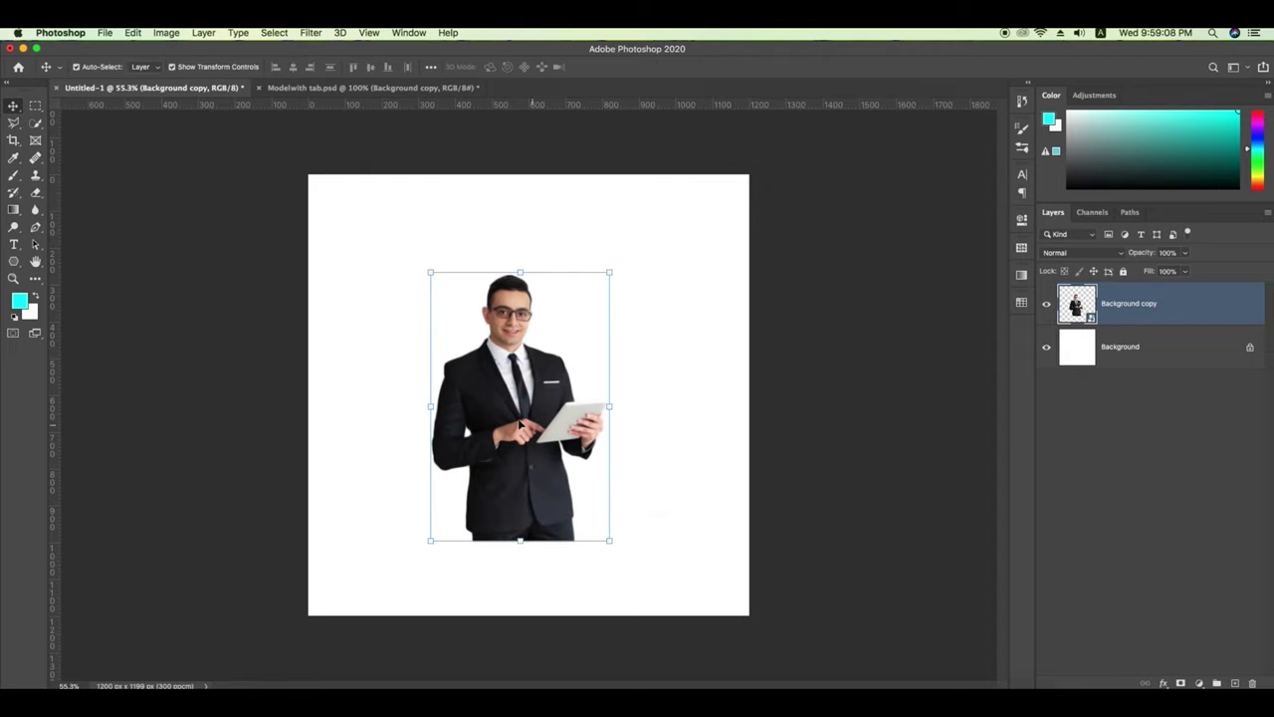
drag(520, 424, 418, 441)
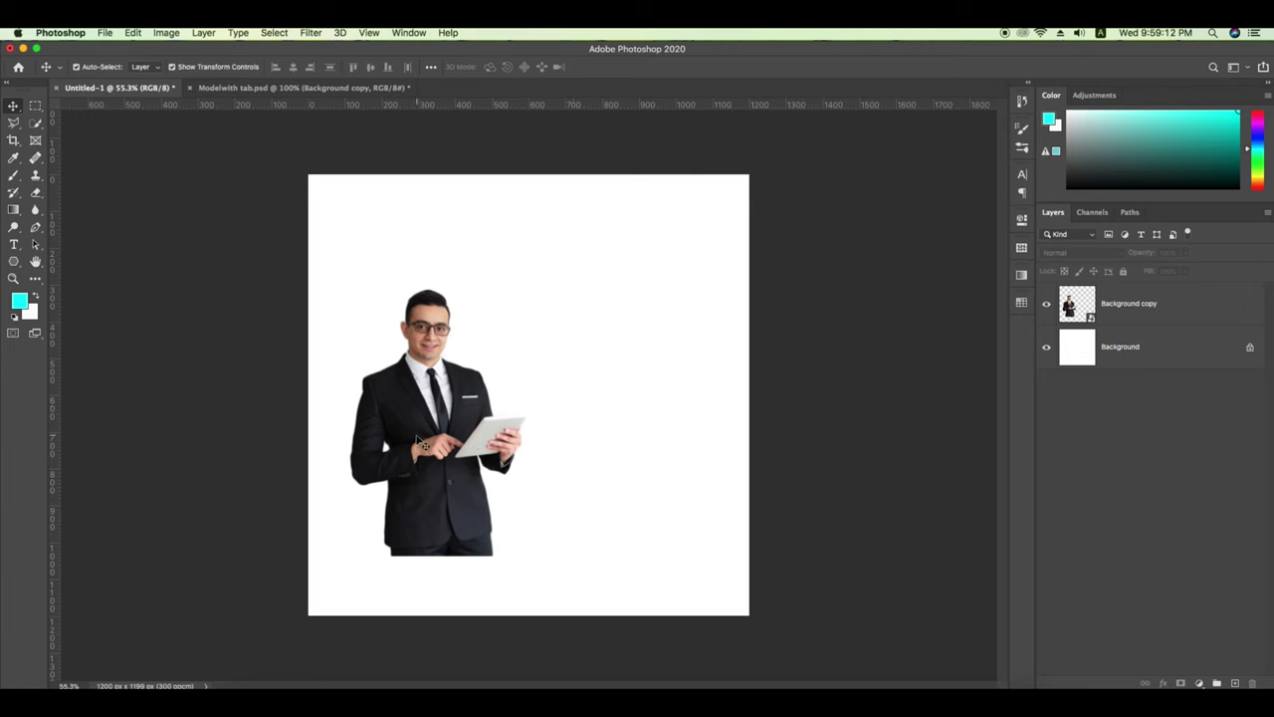
click(423, 445)
Draw a red circle, scale it to about 658 × 658 px, and nudge it down.
right_click(13, 261)
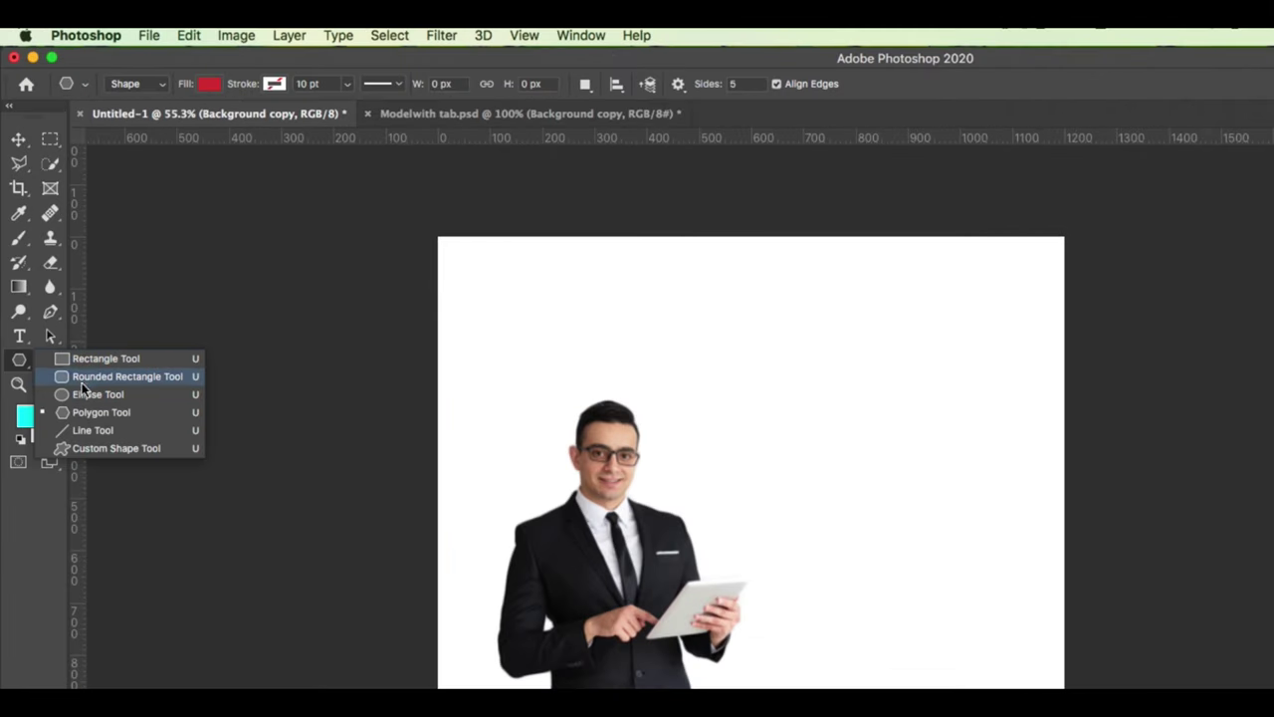
click(87, 394)
drag(500, 295, 703, 497)
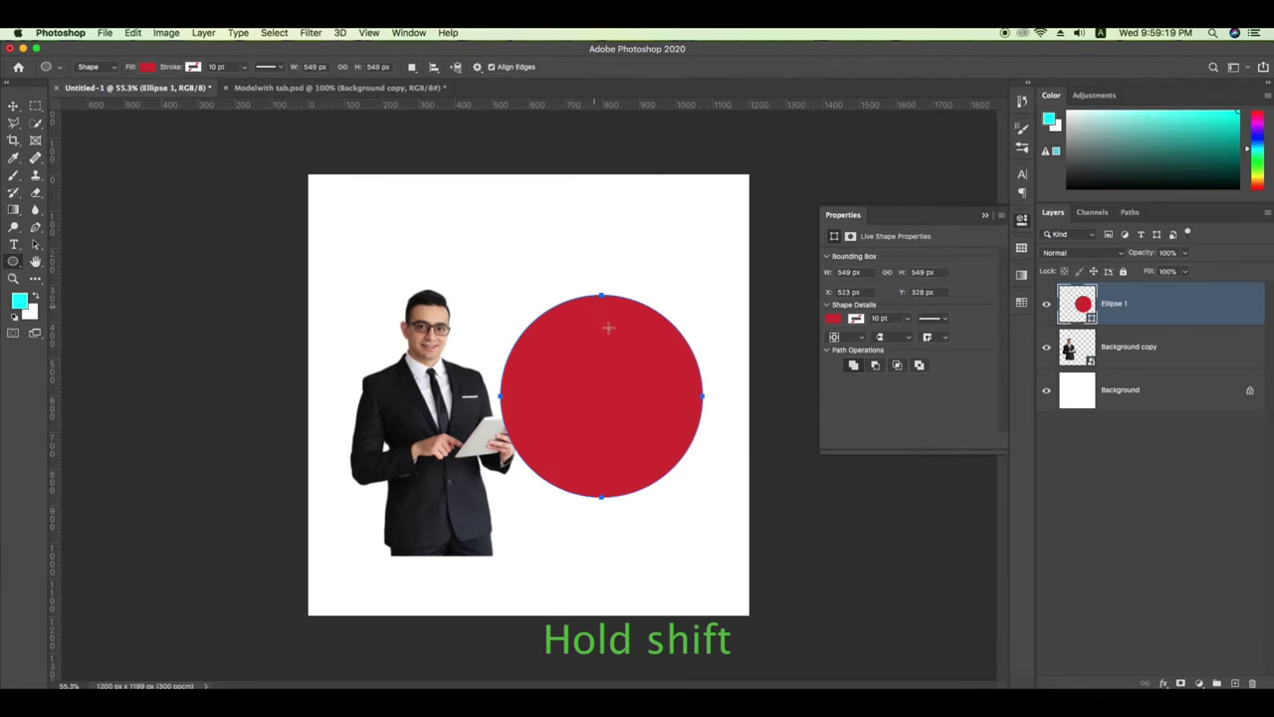
key(ctrl+t)
mouse_move(667, 404)
mouse_down()
mouse_move(593, 359)
mouse_move(669, 365)
mouse_up()
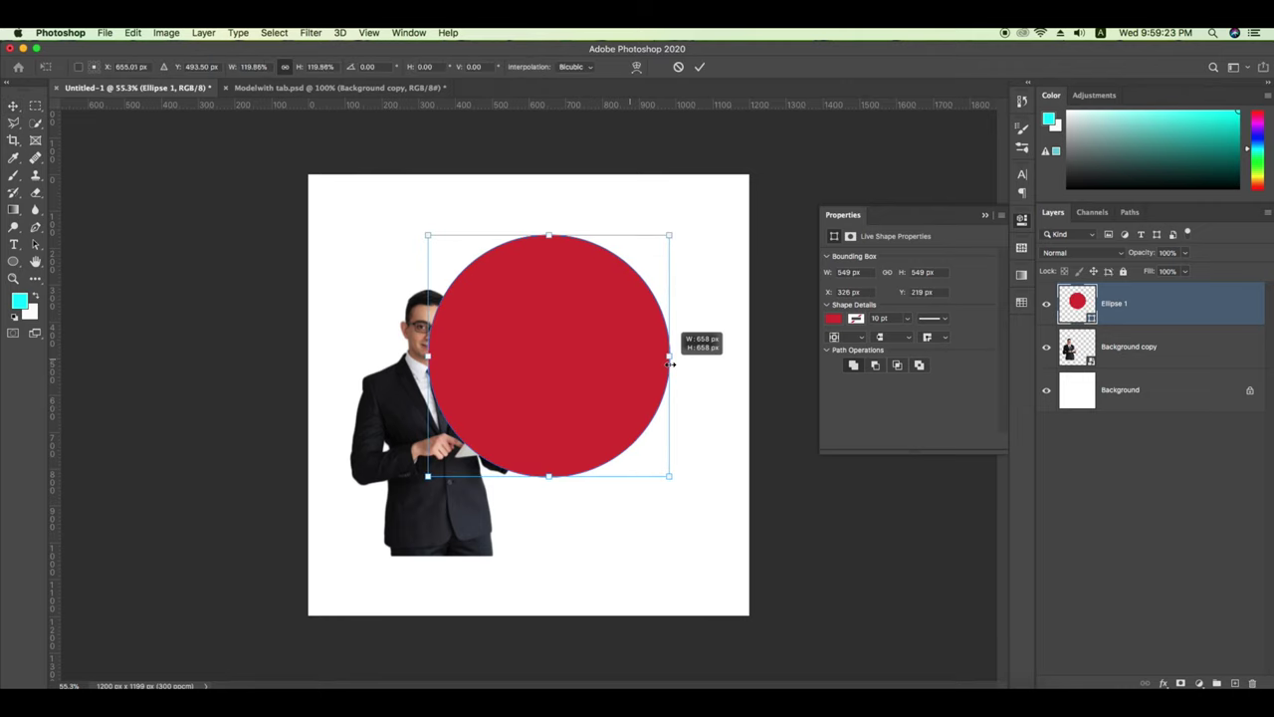
click(700, 67)
drag(572, 334, 571, 372)
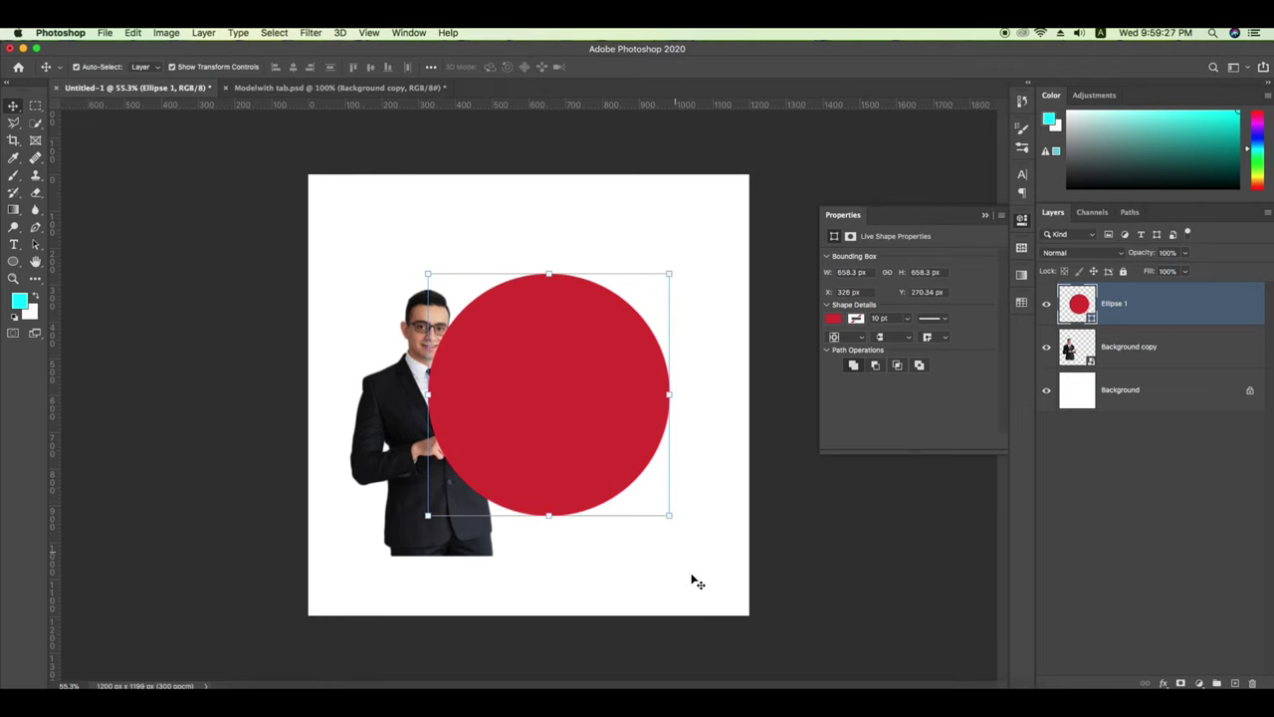
Copy the pale green hex code #D8FBE1 from Adobe Color for the circle's fill.
click(860, 689)
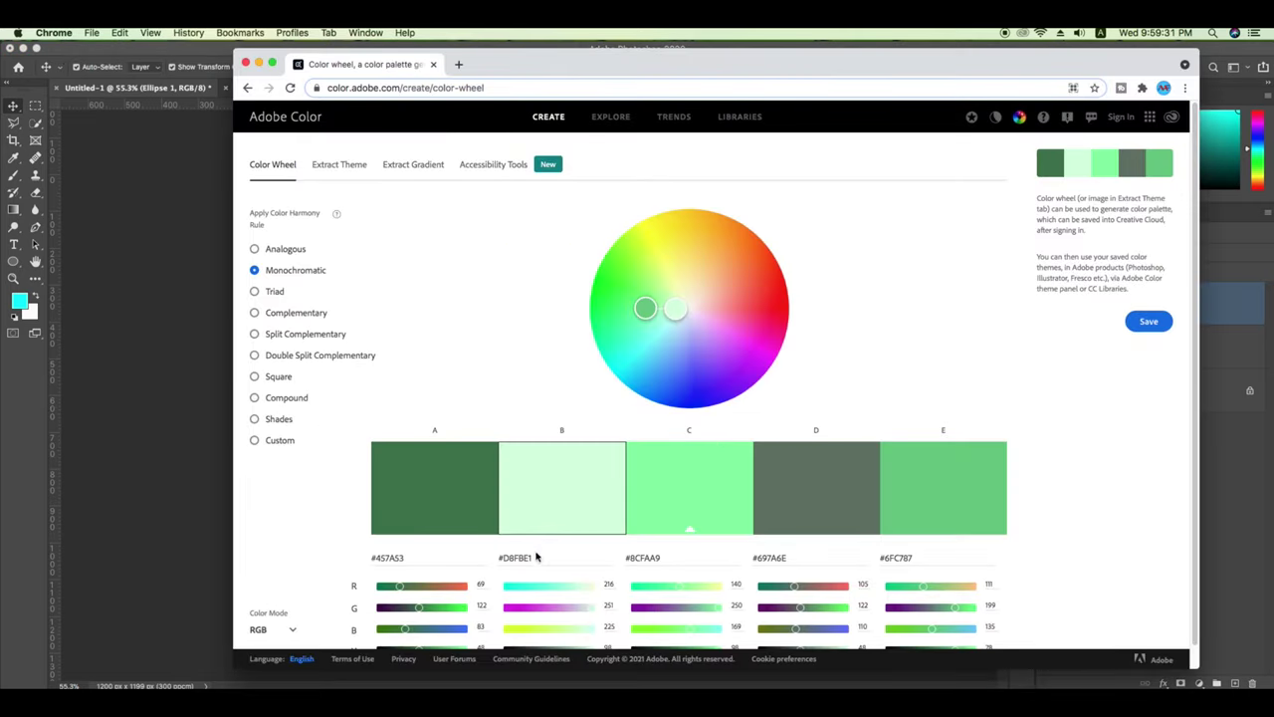
drag(536, 557, 487, 559)
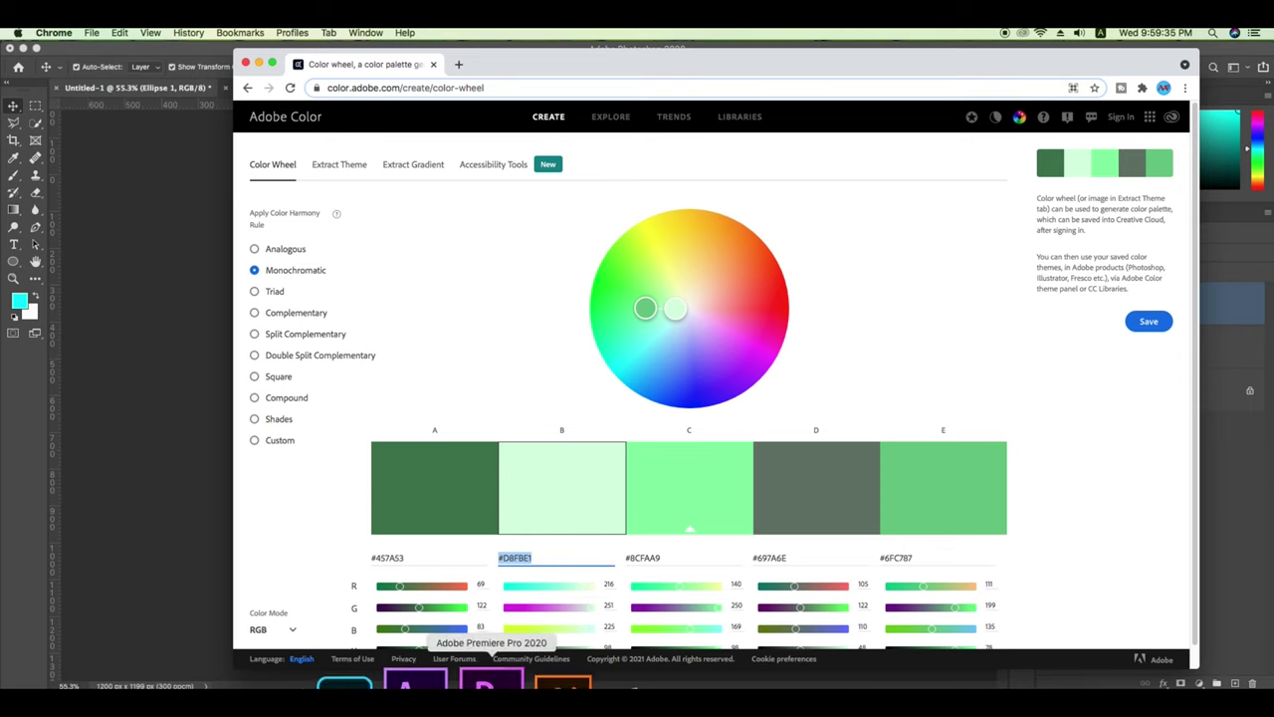
click(390, 685)
click(836, 318)
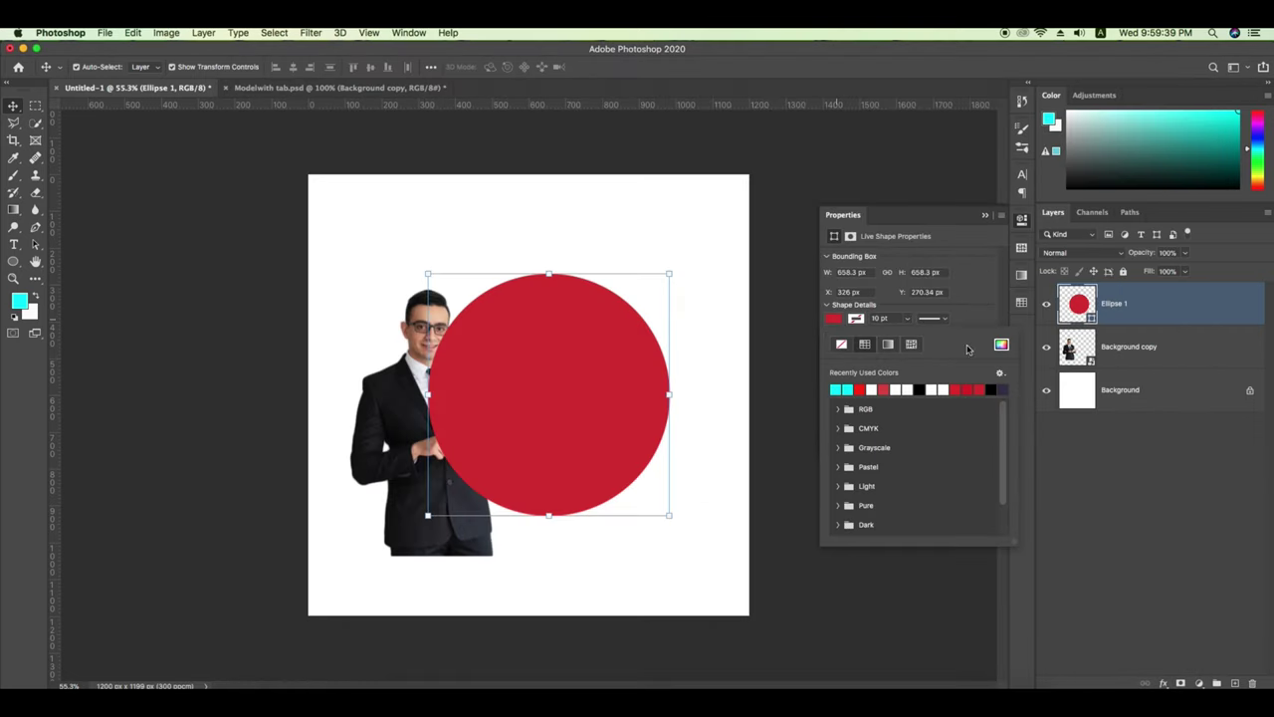
Fill the circle with mint green #D8FBE1 and move it down and left.
click(999, 346)
text(d8fbe1)
key(Return)
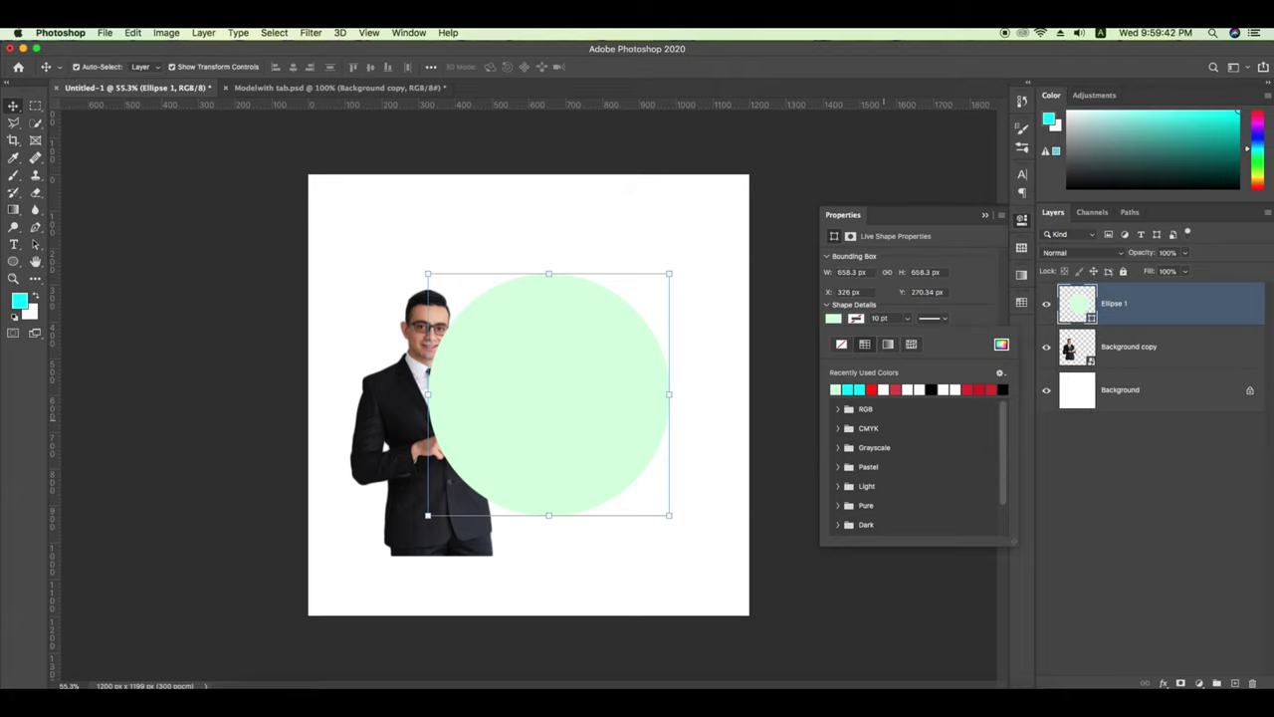
drag(570, 402, 464, 440)
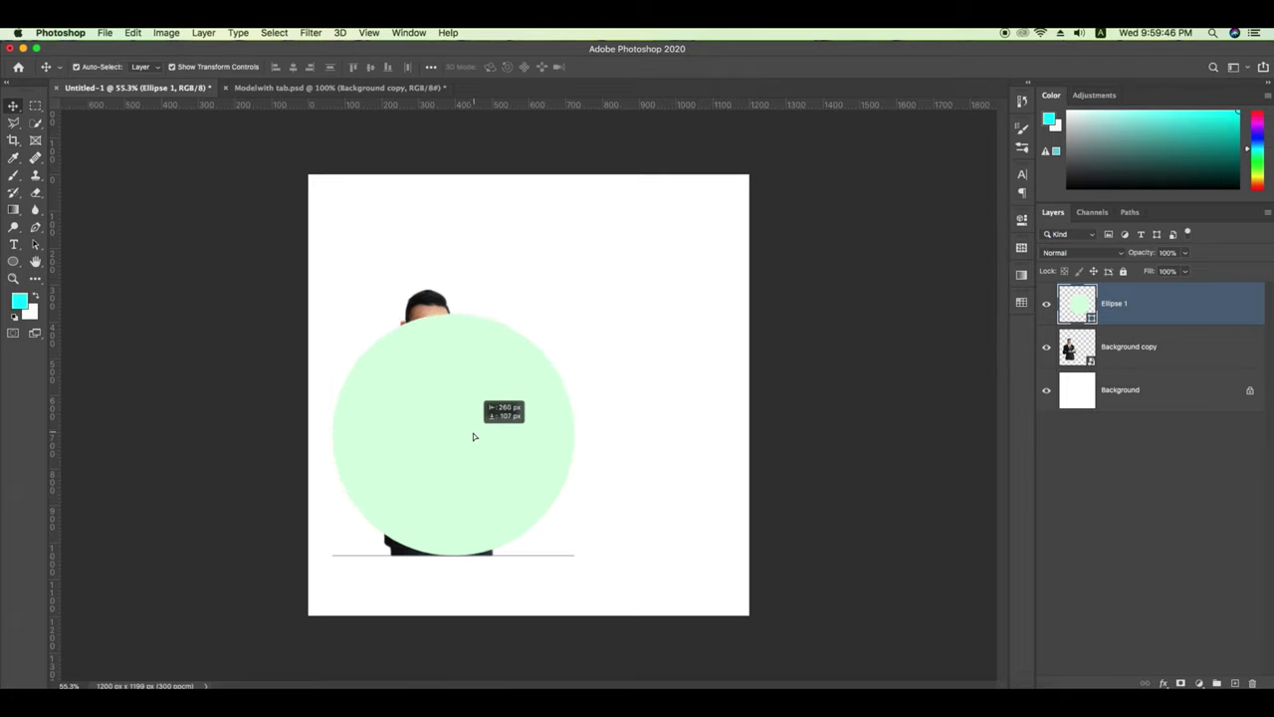
Place the circle layer beneath the businessman and clip him to it.
drag(1082, 306, 1080, 364)
click(1075, 309)
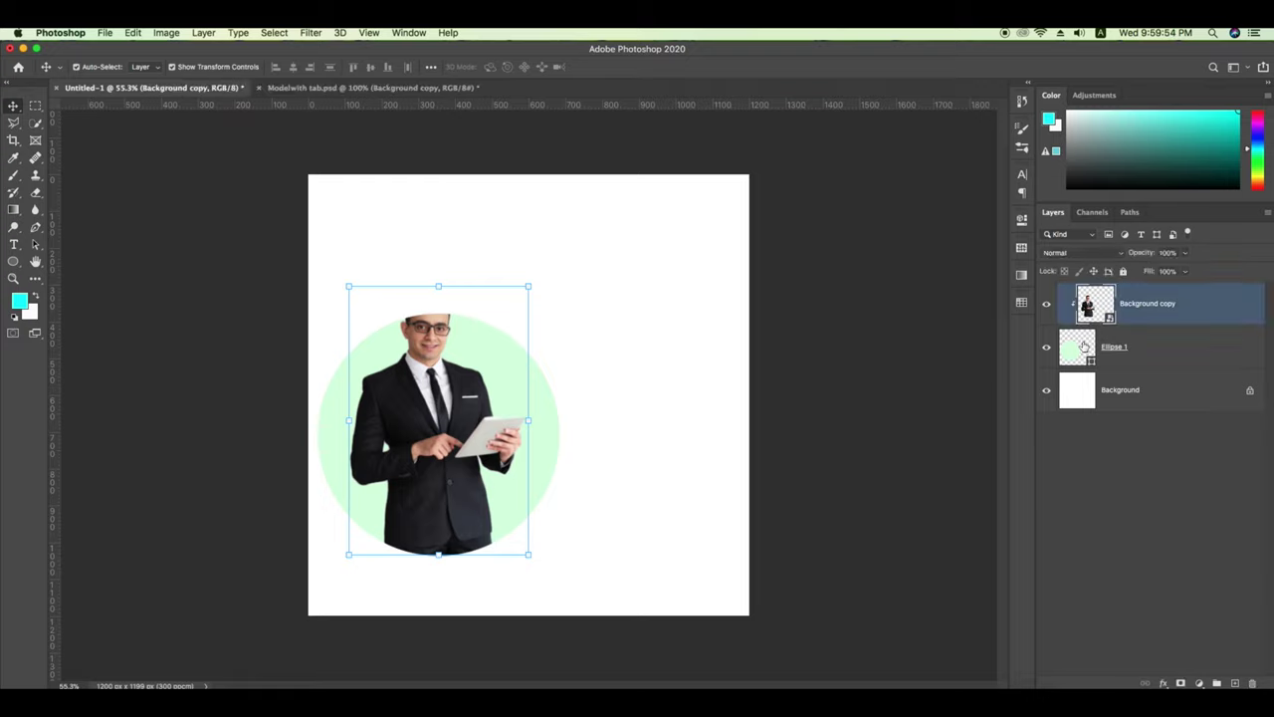
key(ctrl+alt+g)
Mask Background copy 2 with the Ellipse 1 selection, hiding his body below the circle edge.
click(1073, 350)
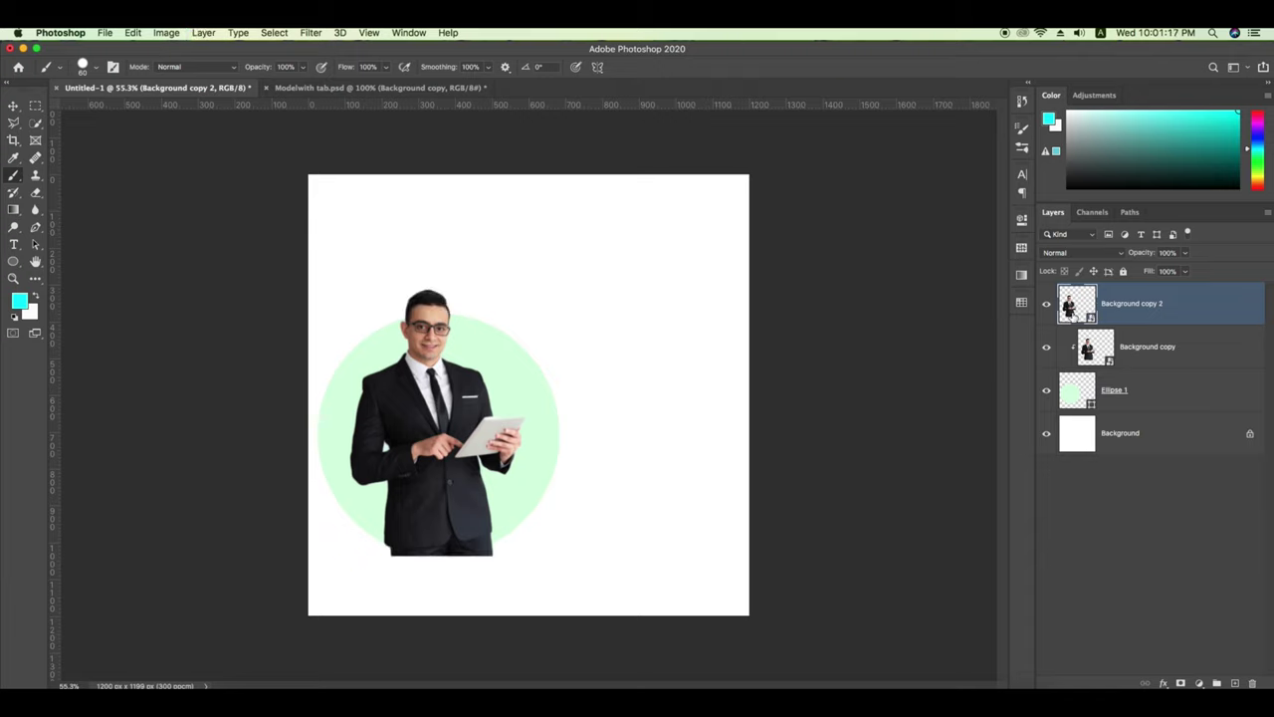
click(1180, 683)
click(1085, 396)
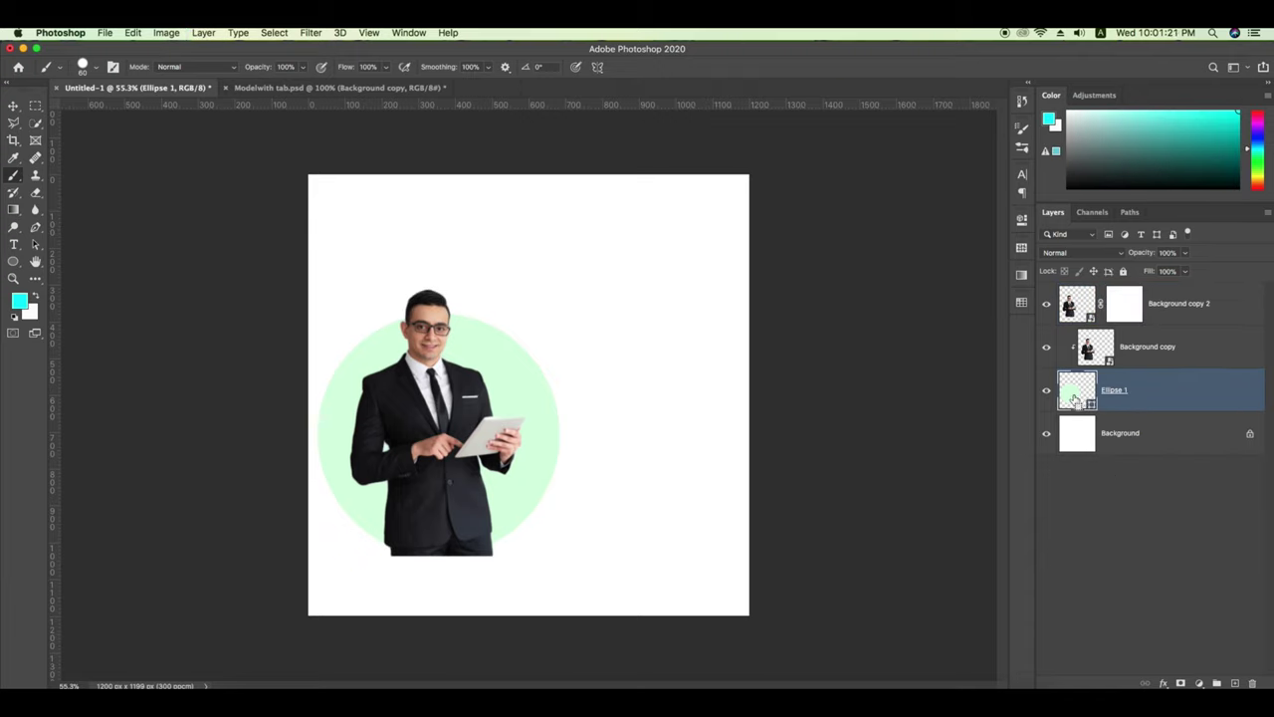
super+click(1073, 398)
click(1125, 306)
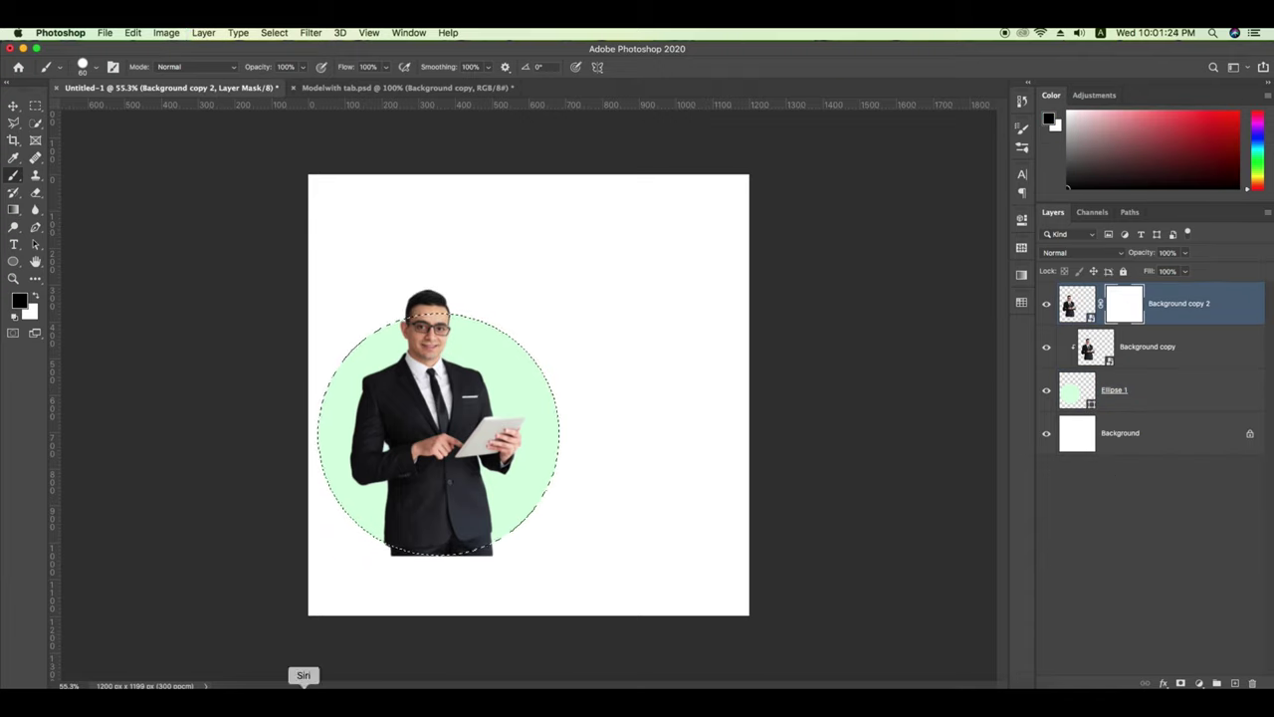
drag(469, 554, 494, 555)
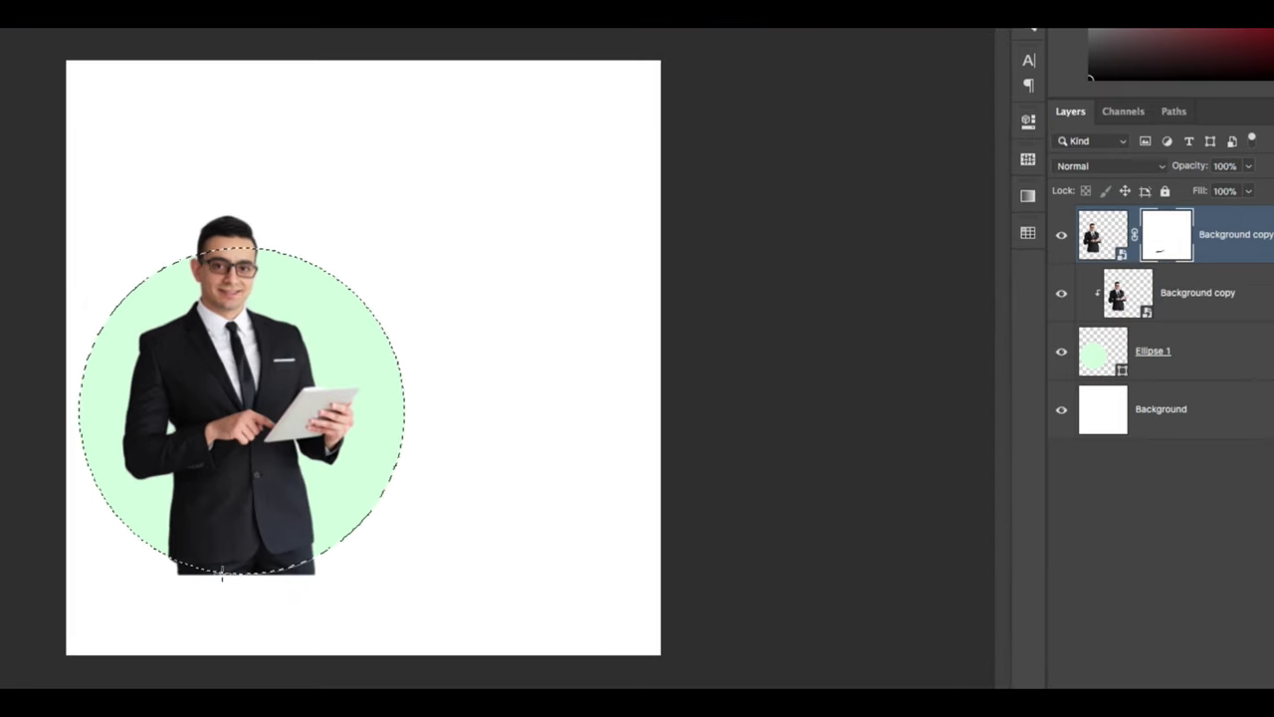
key(ctrl+shift+i)
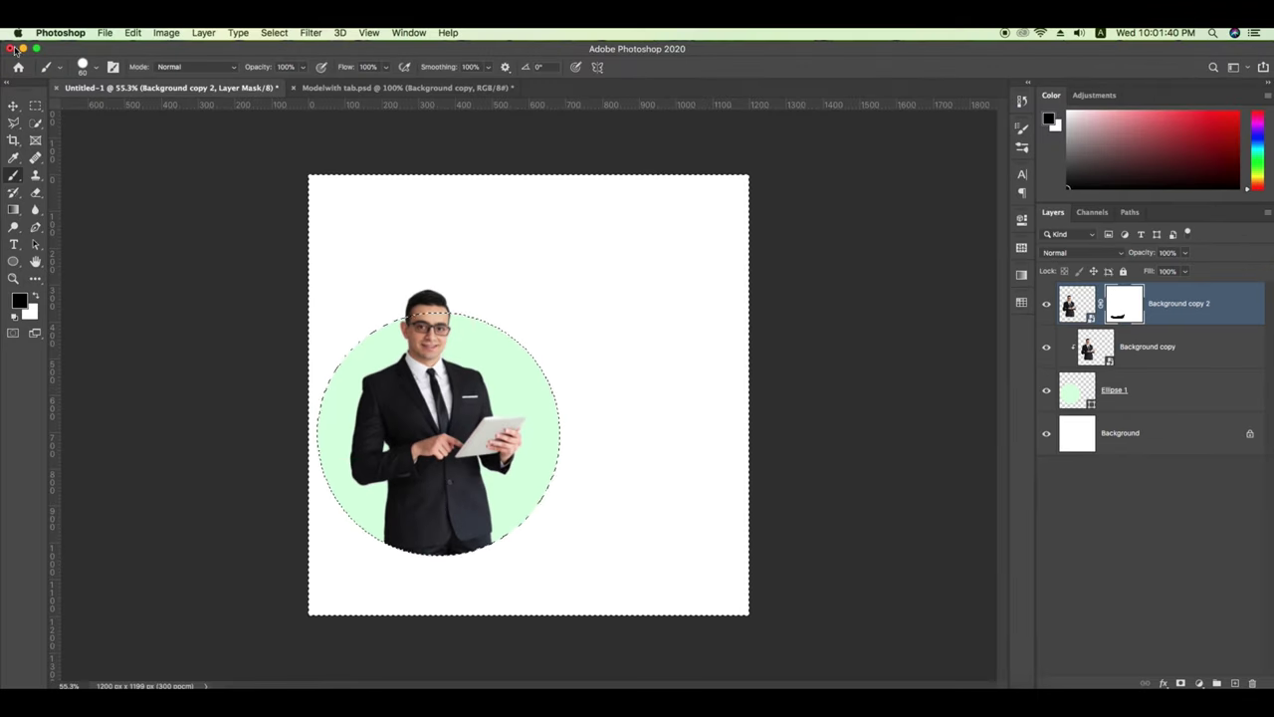
key(v)
click(1070, 397)
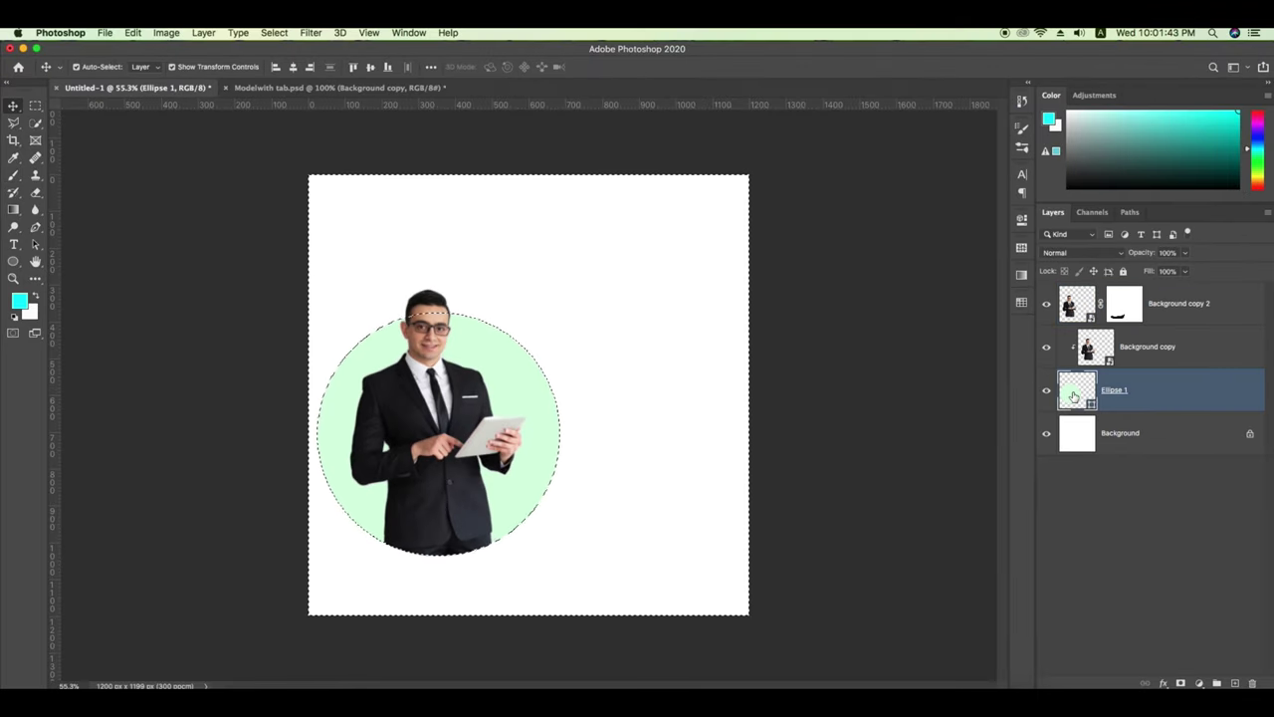
key(ctrl+d)
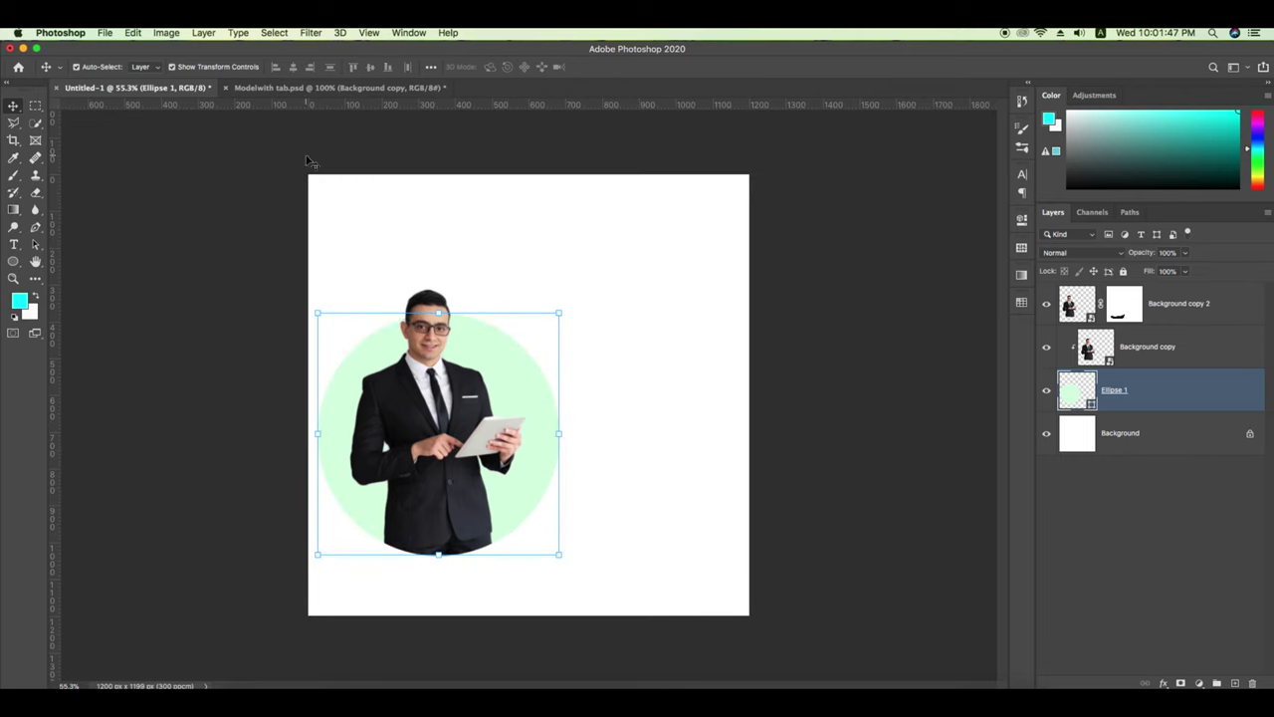
Warp the mint ellipse into an irregular organic blob.
key(ctrl+t)
right_click(503, 365)
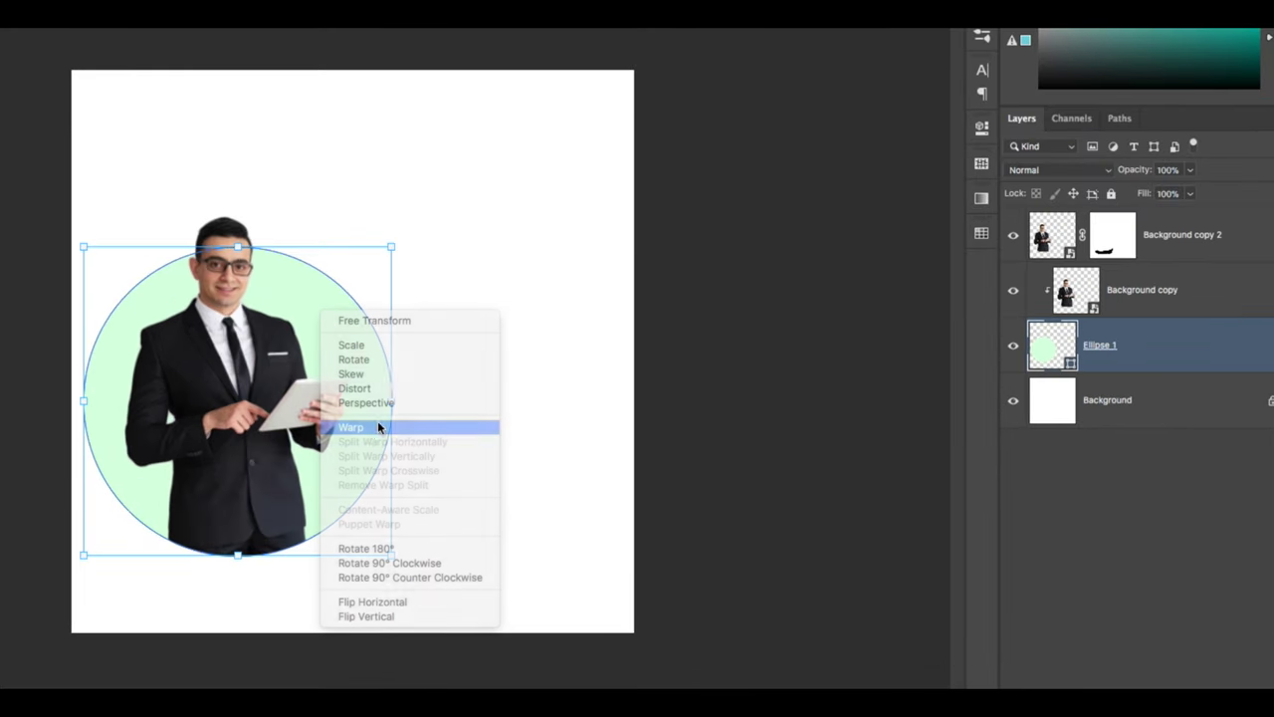
click(377, 425)
drag(497, 333, 481, 345)
drag(319, 421, 360, 410)
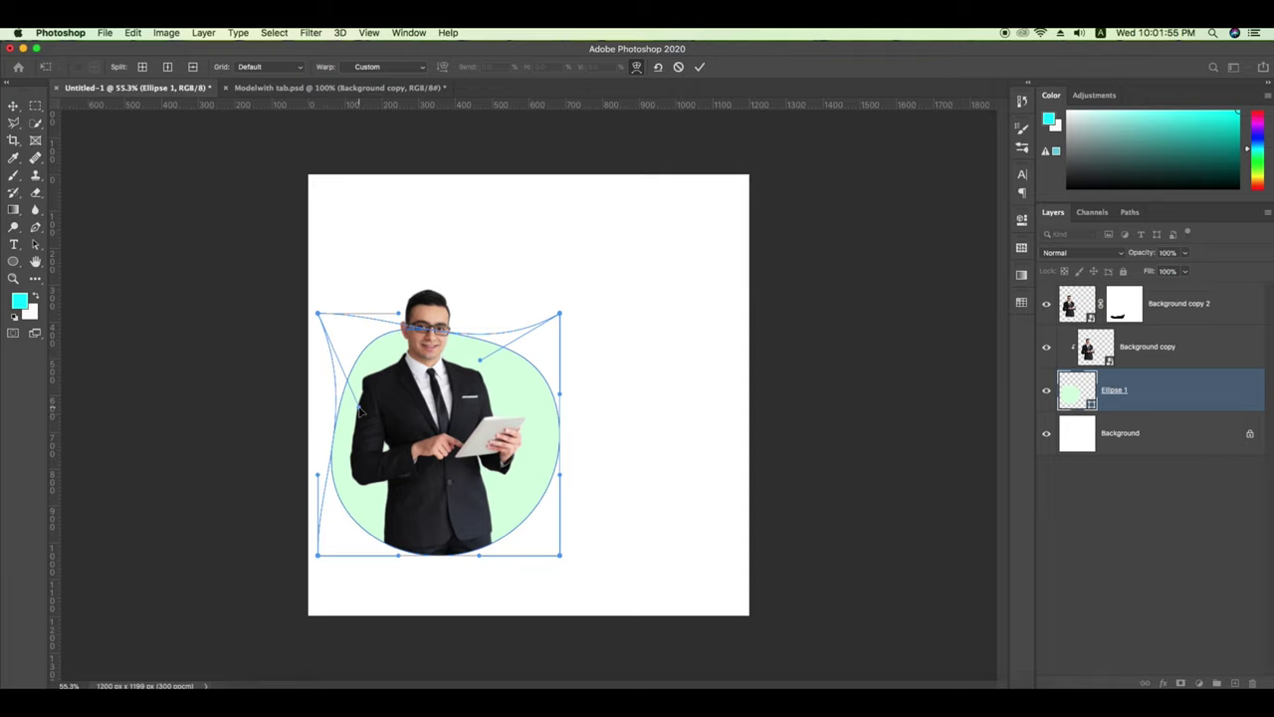
drag(322, 476, 320, 515)
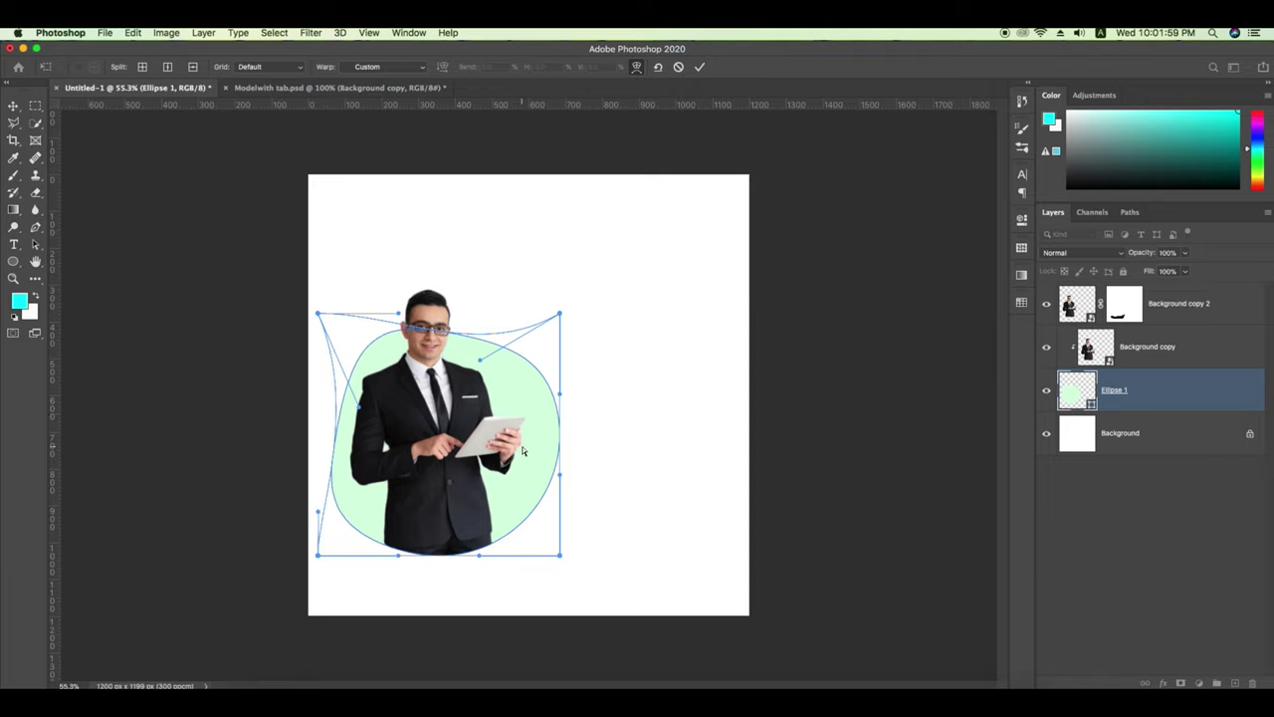
drag(476, 360, 542, 334)
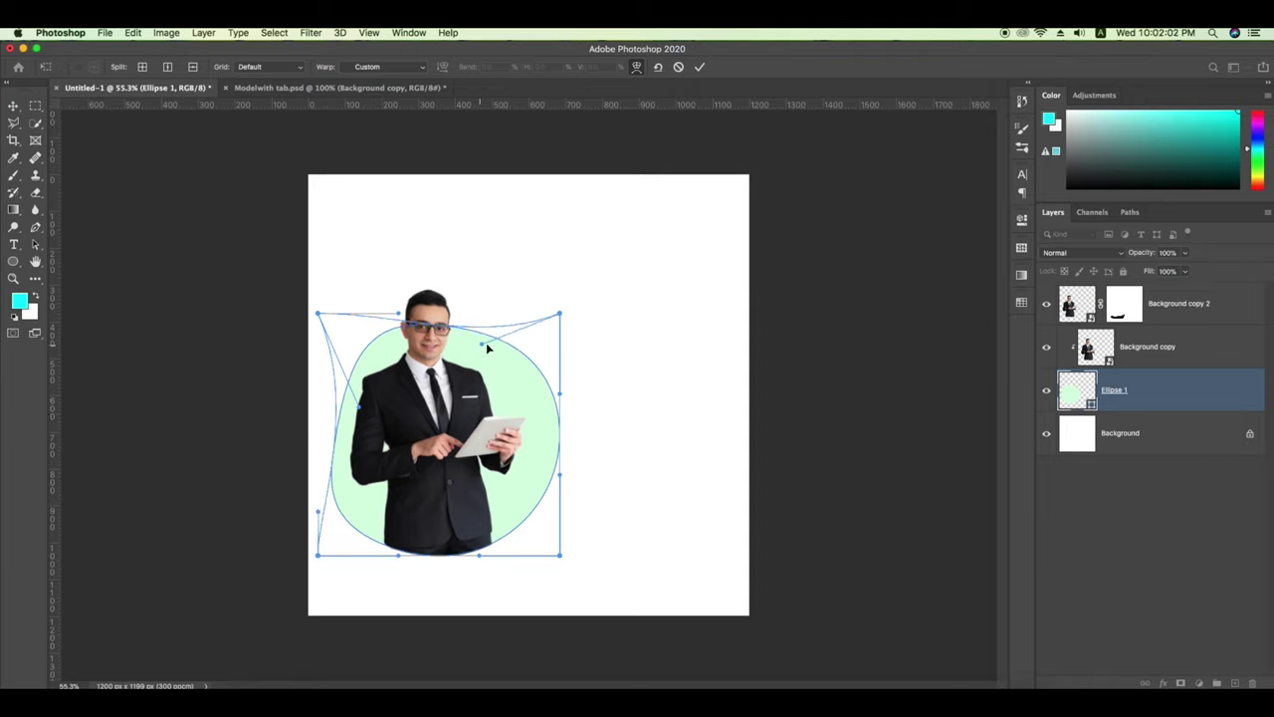
click(699, 67)
Add a #6FC787 green Solid Color fill layer above the Background, copied from Adobe Color.
click(1089, 450)
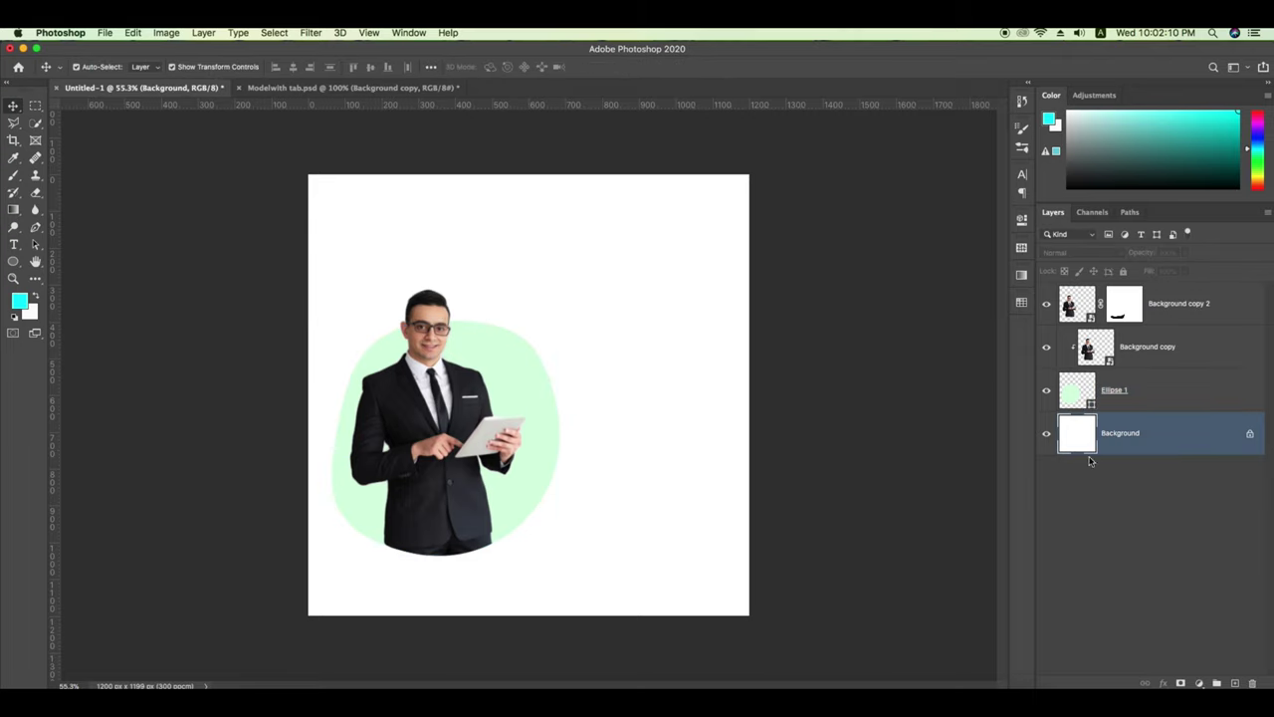
click(881, 696)
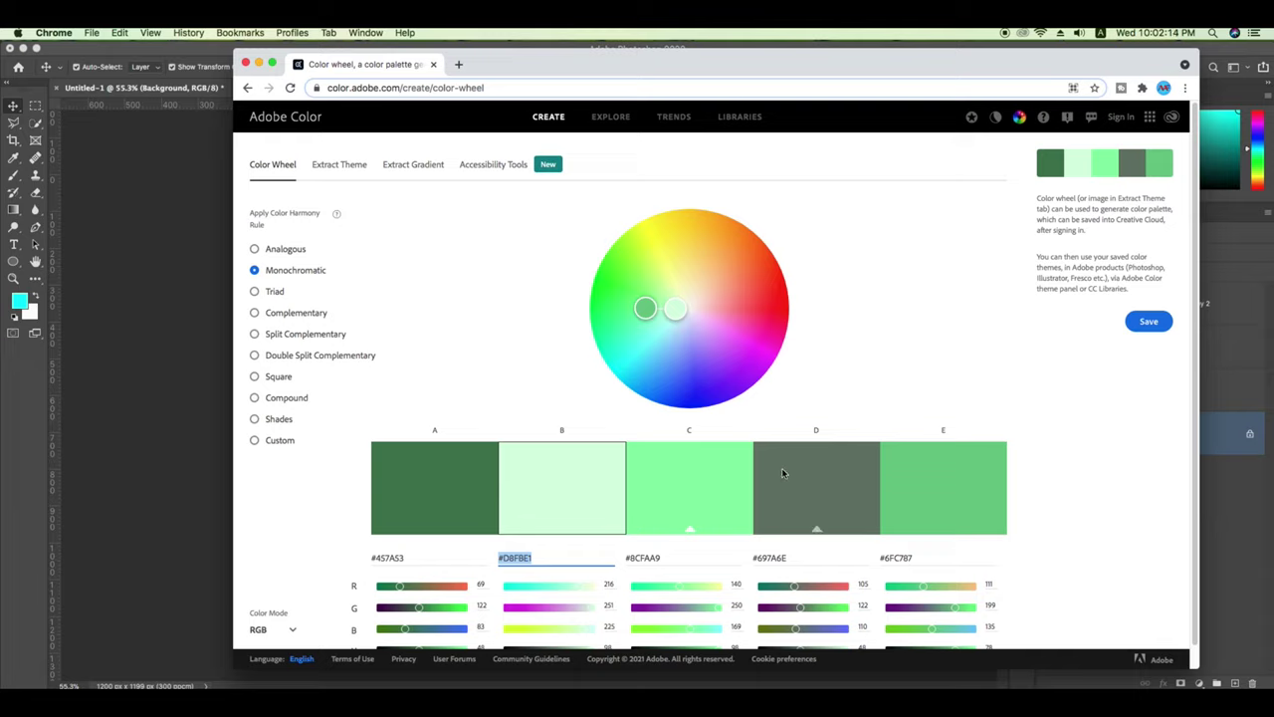
click(944, 531)
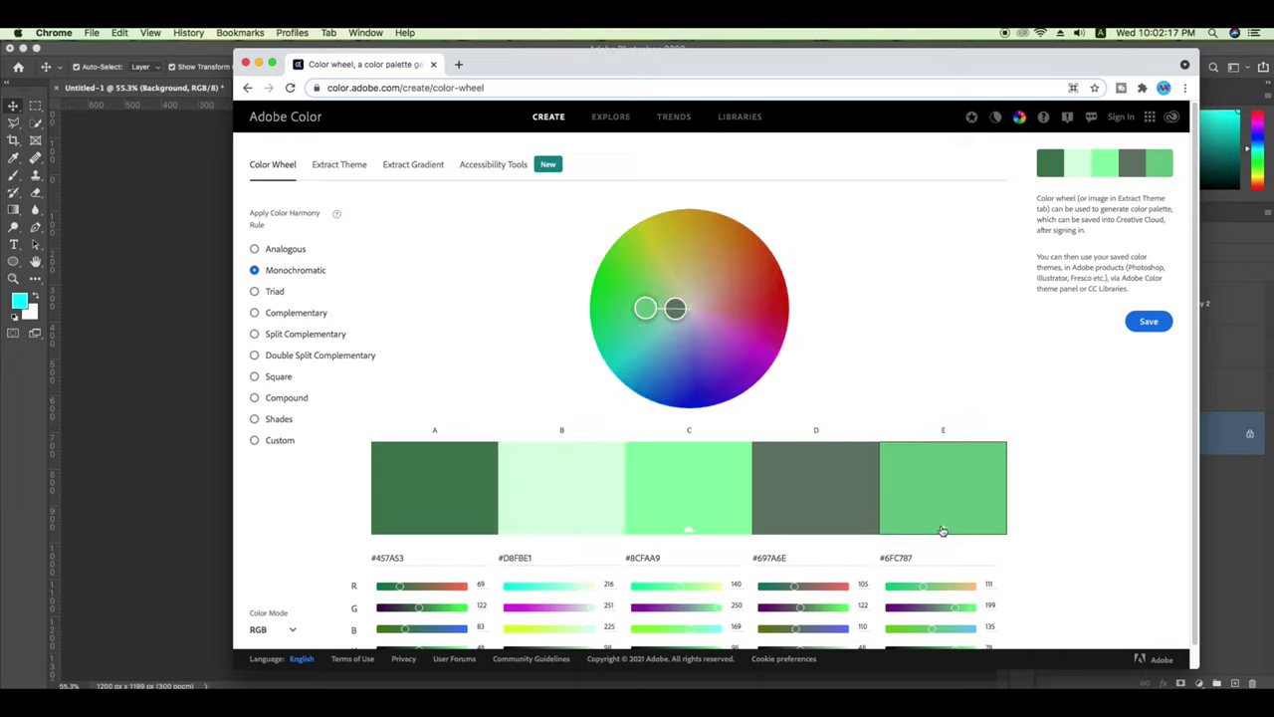
click(889, 557)
mouse_move(726, 709)
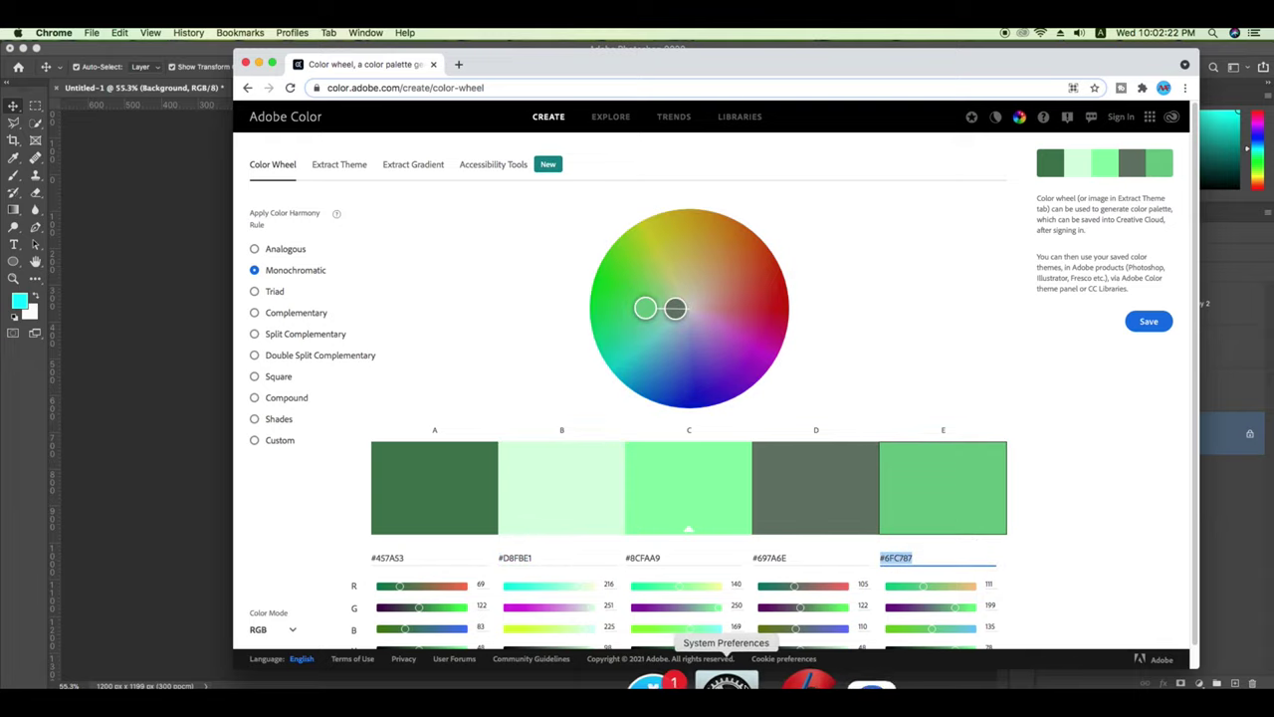
click(379, 698)
click(1198, 683)
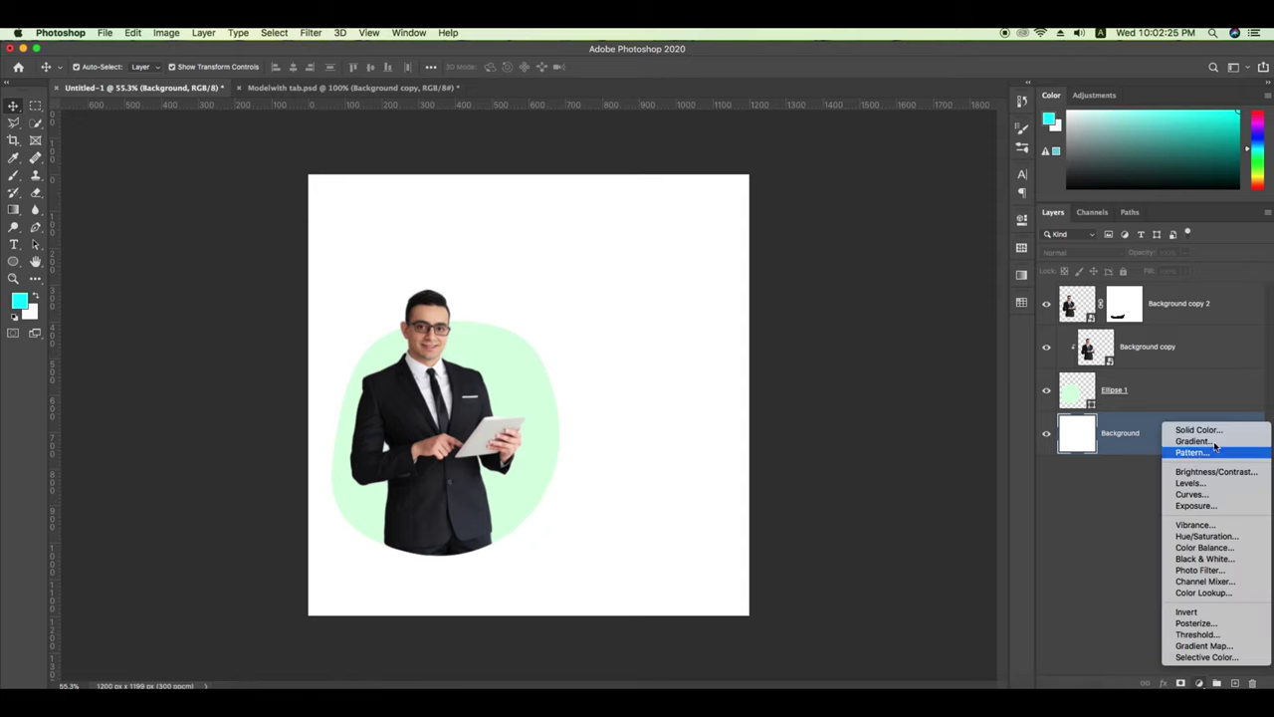
click(1214, 430)
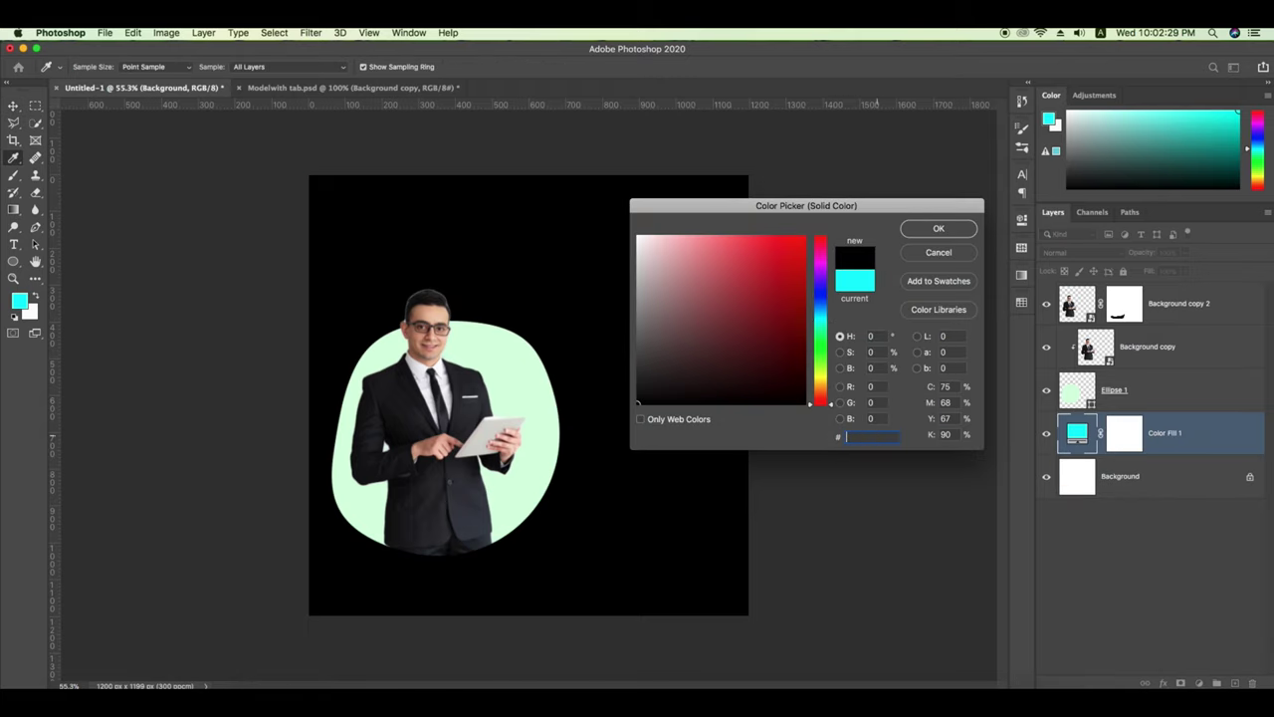
text(6FC787)
click(938, 229)
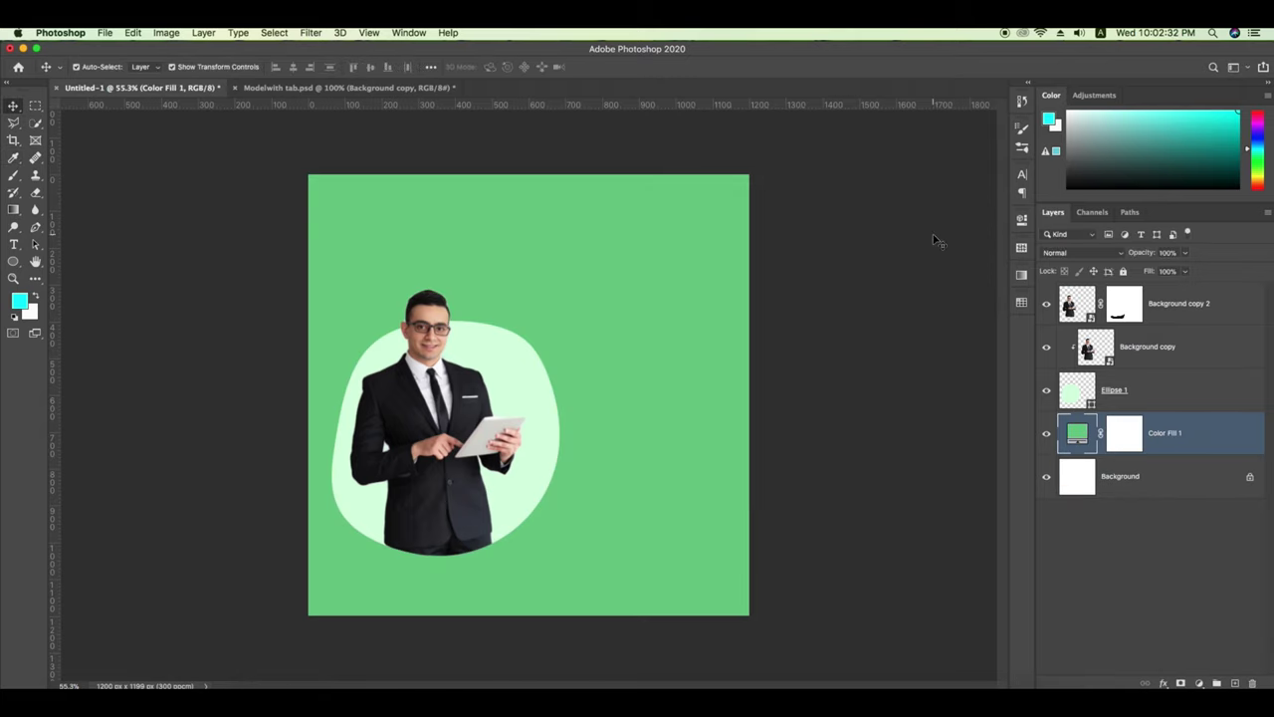
click(531, 386)
Give Ellipse 1 a Multiply drop shadow: 55% opacity, 26 px distance, 24 px size.
click(1163, 682)
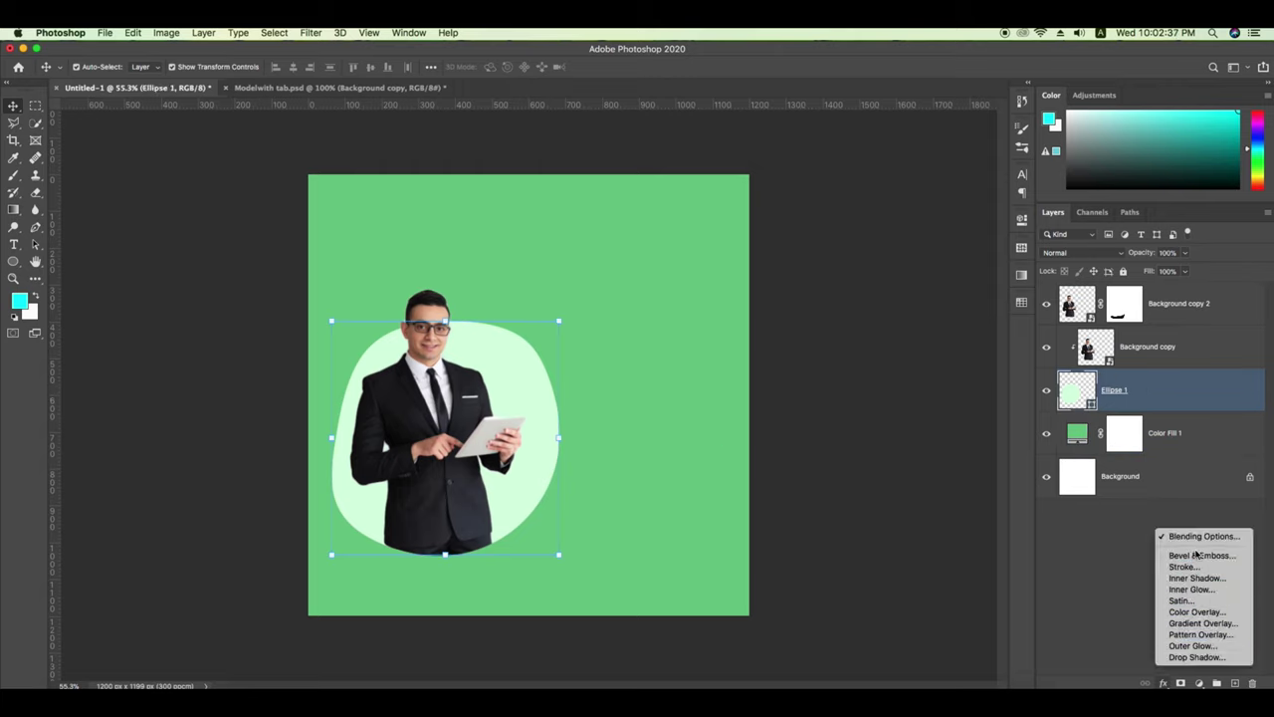
click(1193, 661)
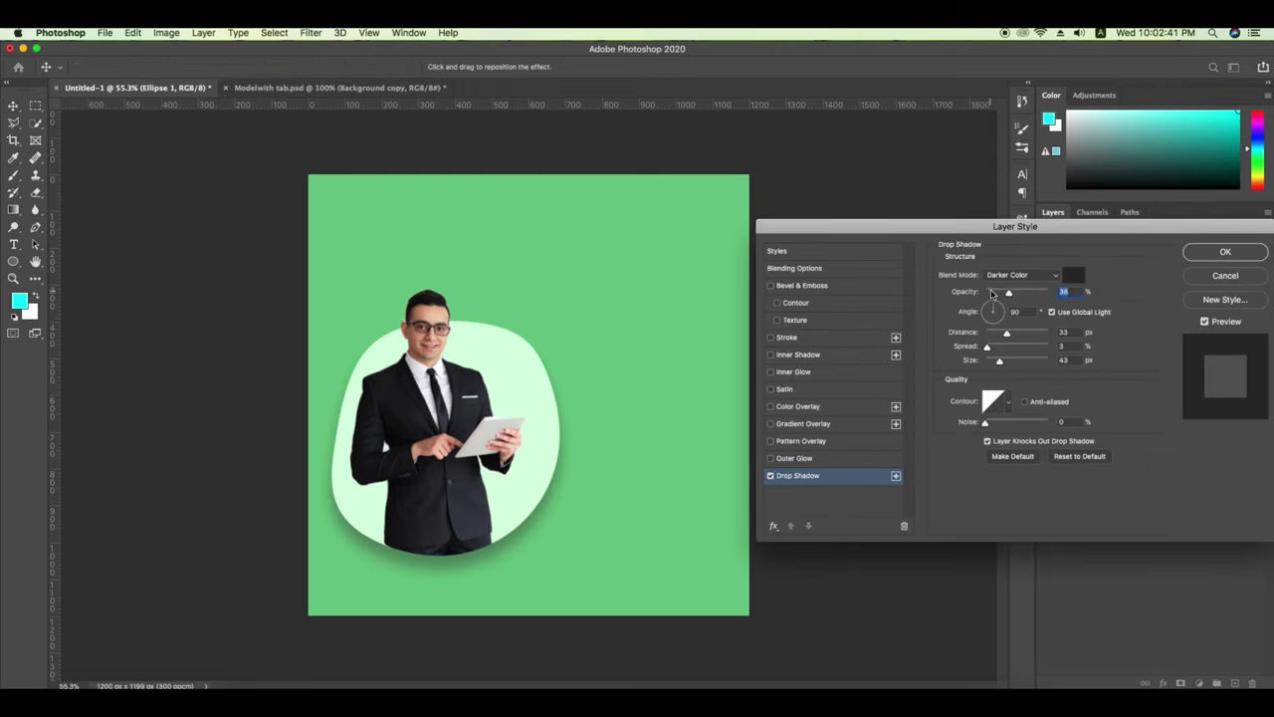
click(1021, 275)
click(1013, 239)
click(1018, 295)
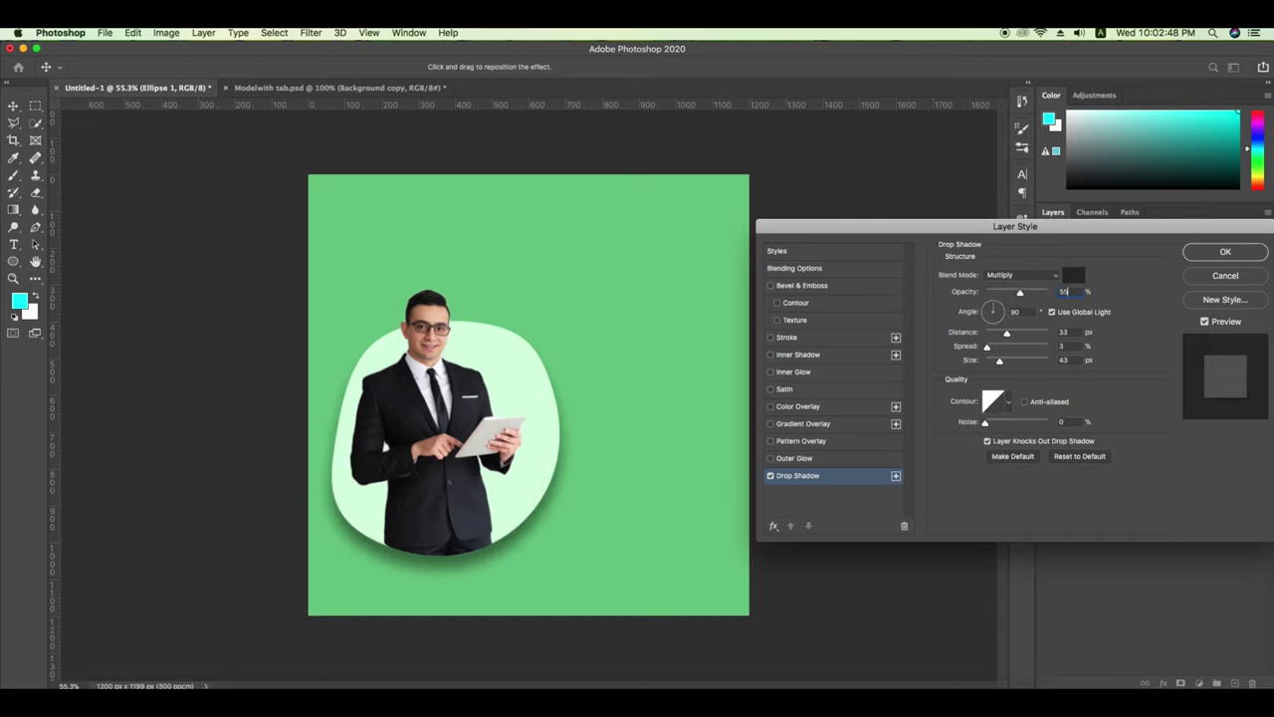
drag(1006, 334, 994, 361)
text(18)
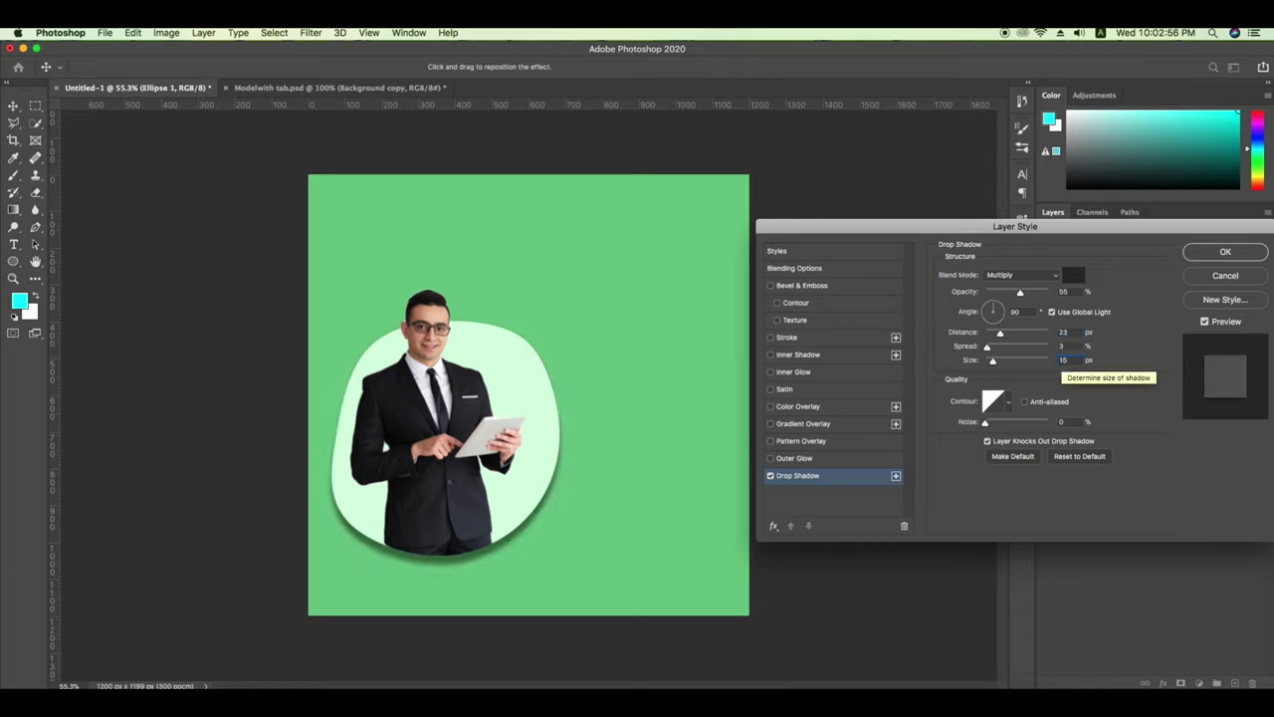
drag(1001, 333, 1003, 337)
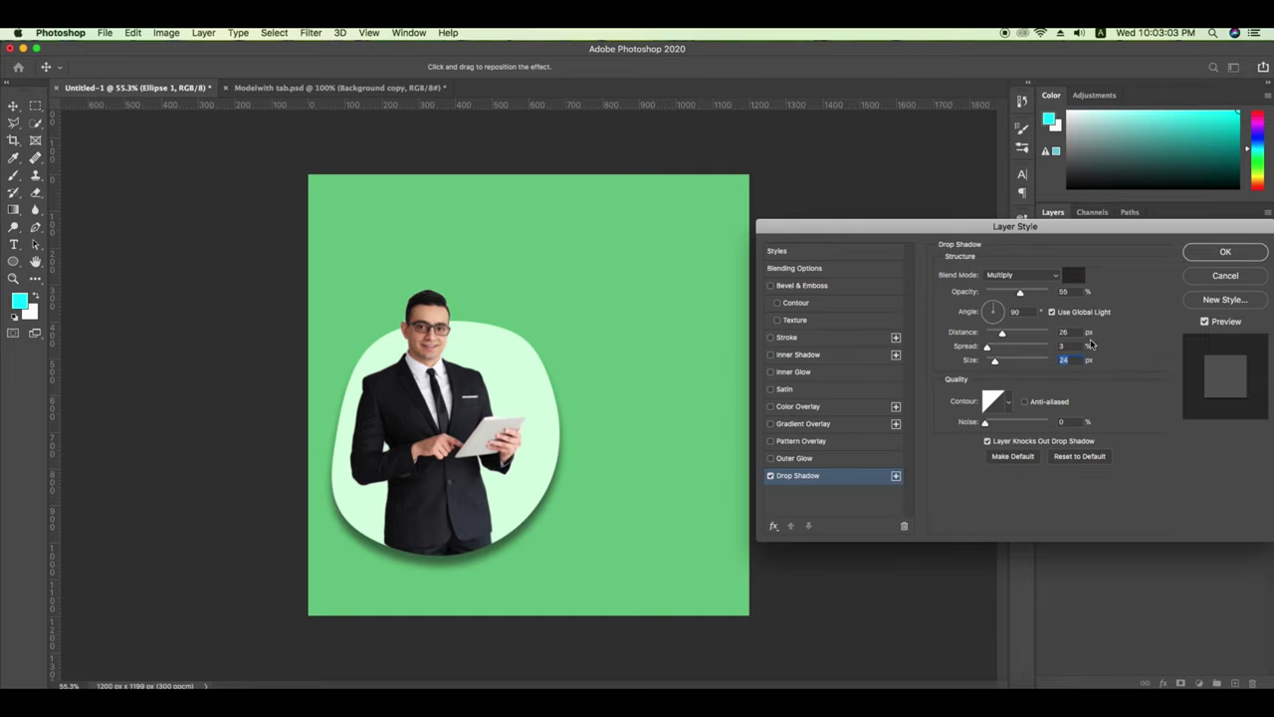
click(1225, 255)
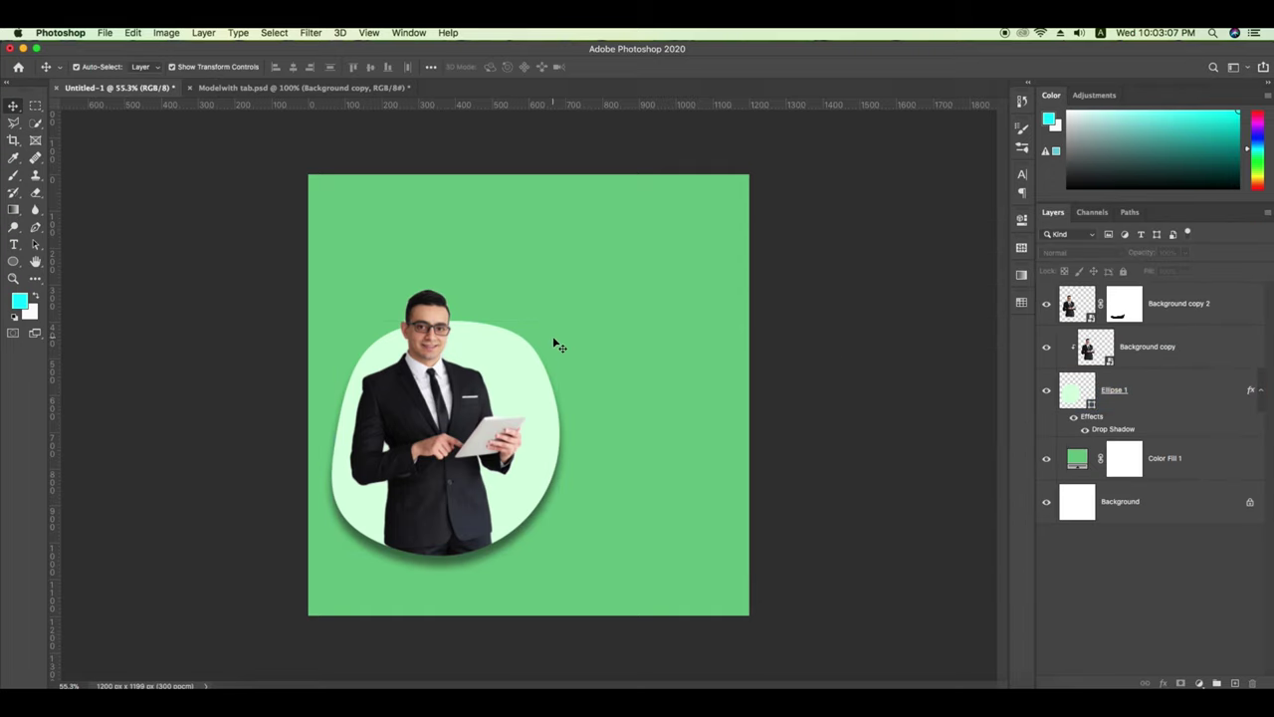
Draw a new light mint circle and move it to the canvas's top-right edge.
click(13, 261)
drag(589, 240, 730, 380)
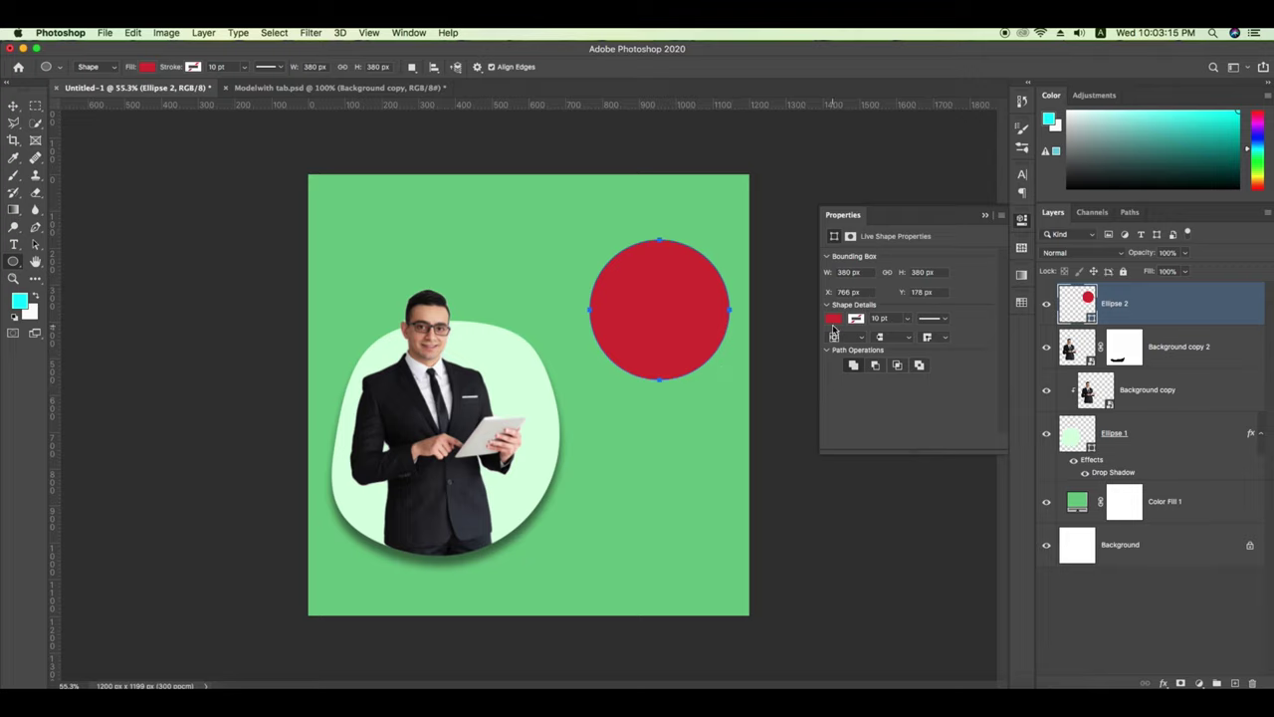
click(833, 318)
click(835, 389)
click(848, 388)
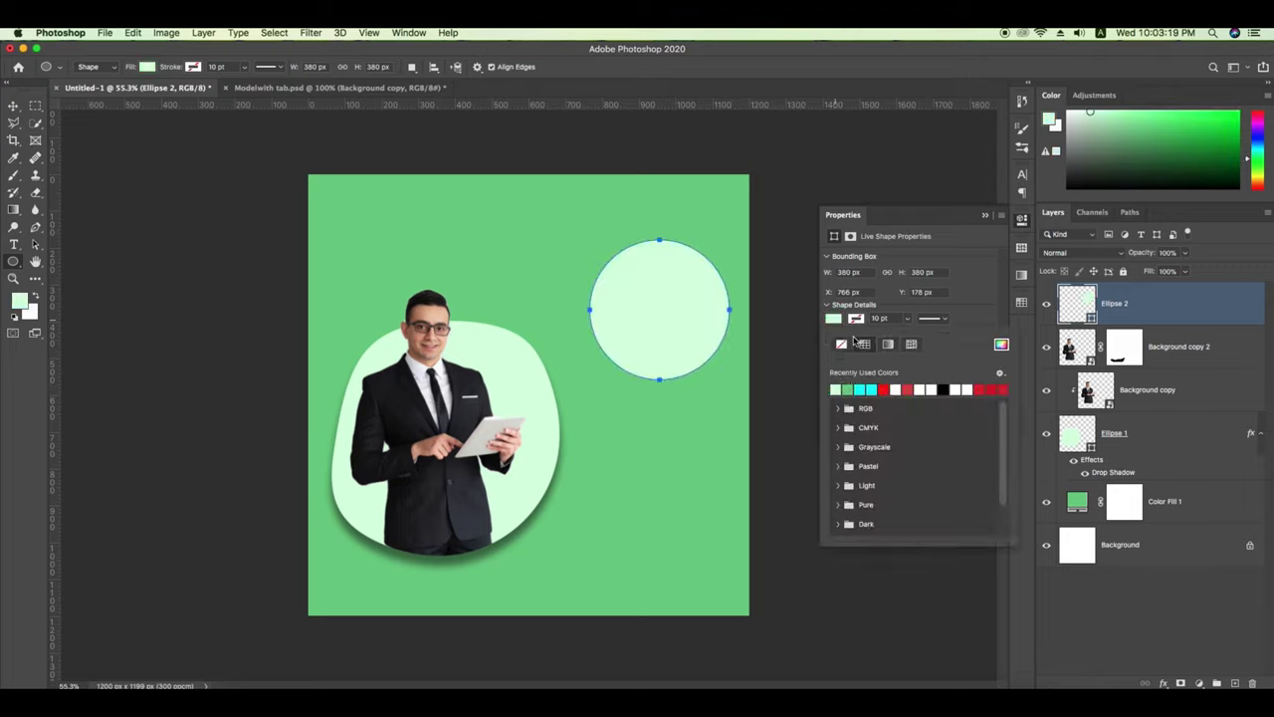
click(1001, 345)
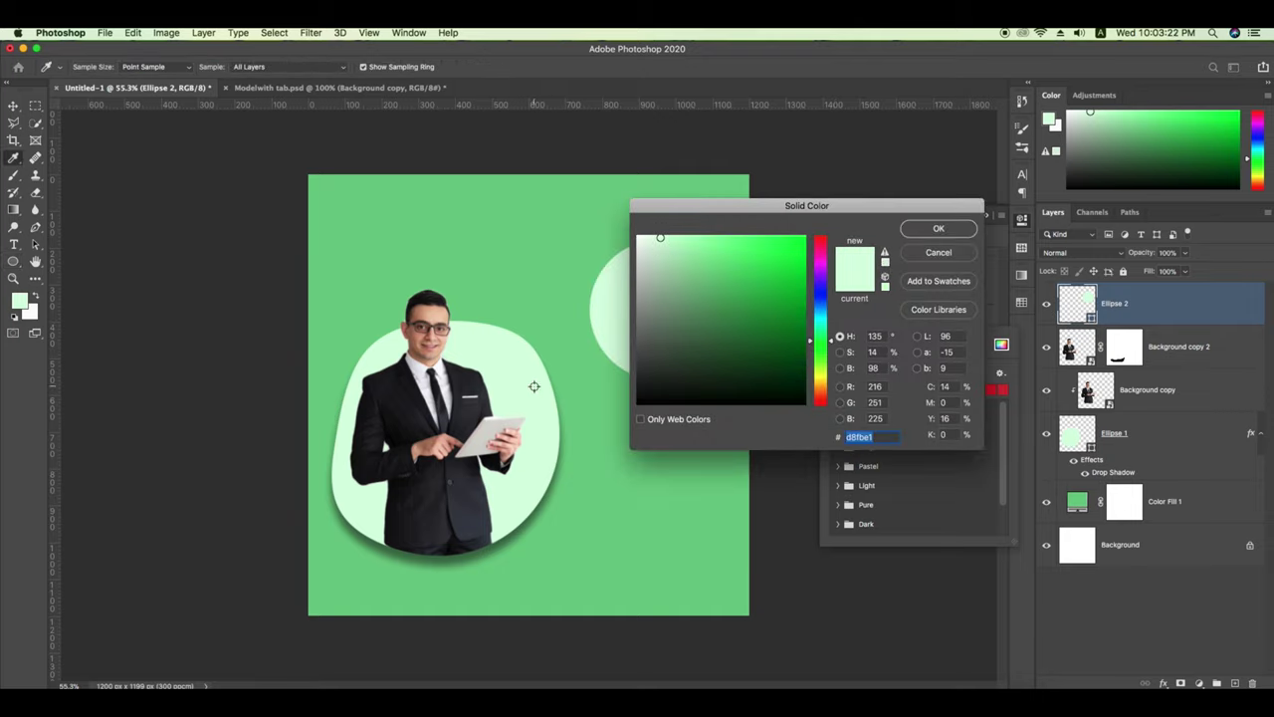
click(938, 230)
key(v)
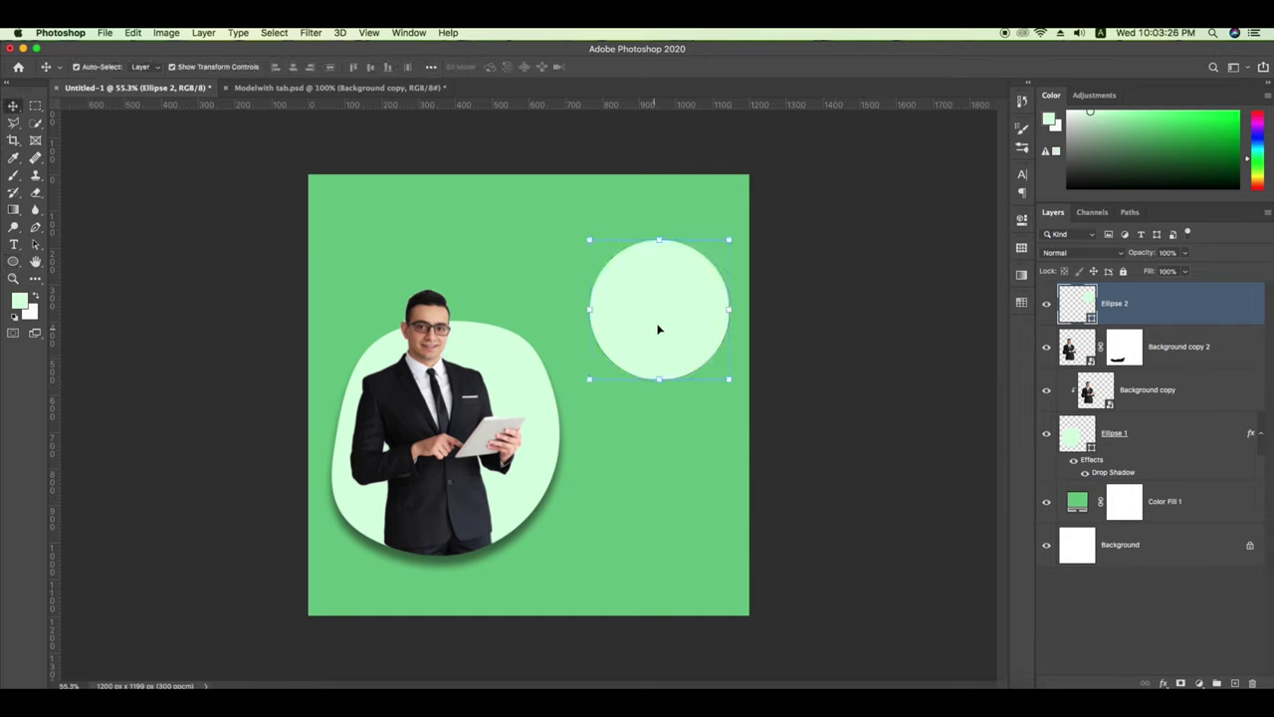
drag(659, 327, 743, 238)
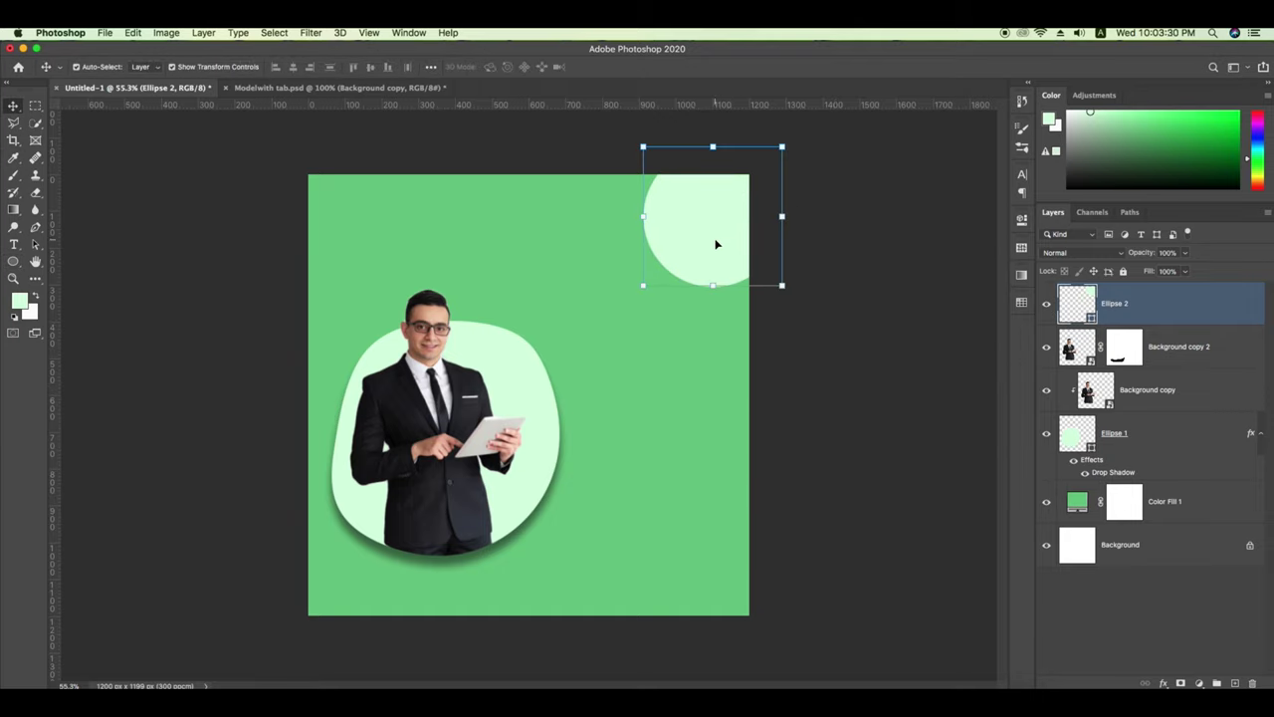
Warp the new circle into a blob and move it to the bottom-right corner.
right_click(715, 244)
click(723, 244)
right_click(715, 244)
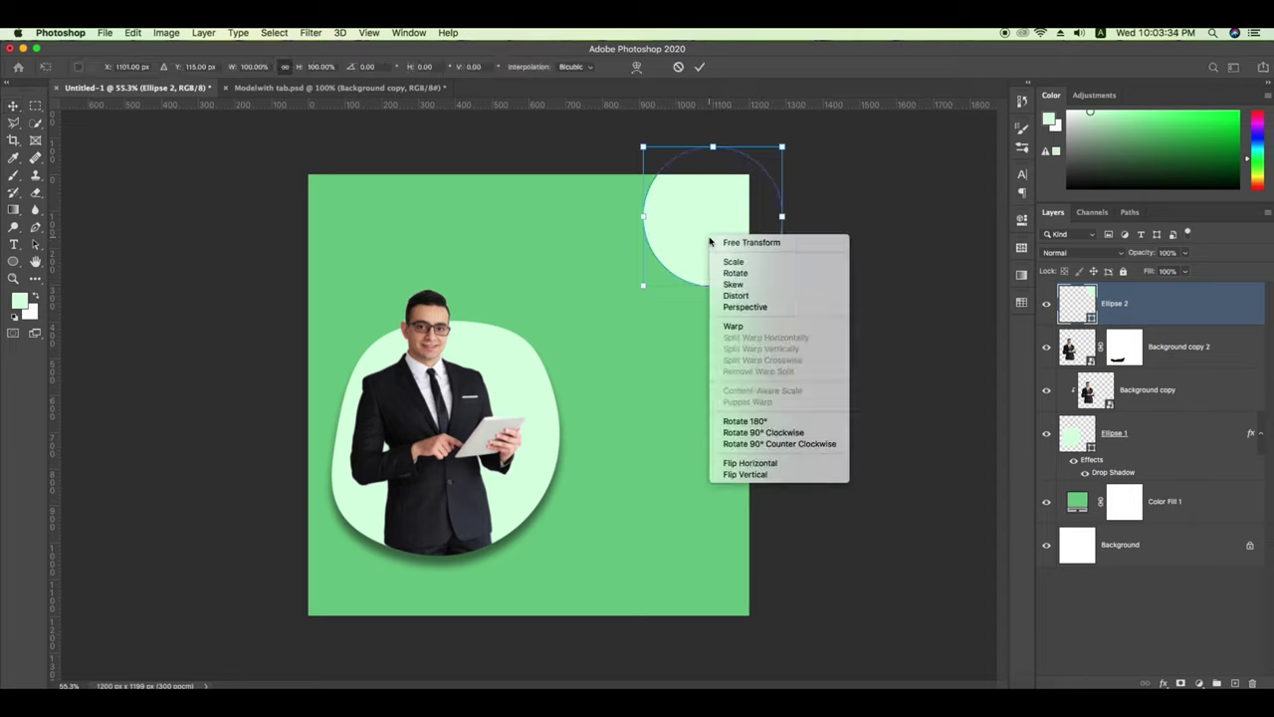
click(738, 324)
mouse_move(658, 223)
mouse_down()
mouse_move(690, 242)
mouse_move(726, 228)
mouse_move(676, 228)
mouse_move(714, 222)
mouse_move(714, 284)
mouse_move(664, 279)
mouse_move(722, 235)
mouse_up()
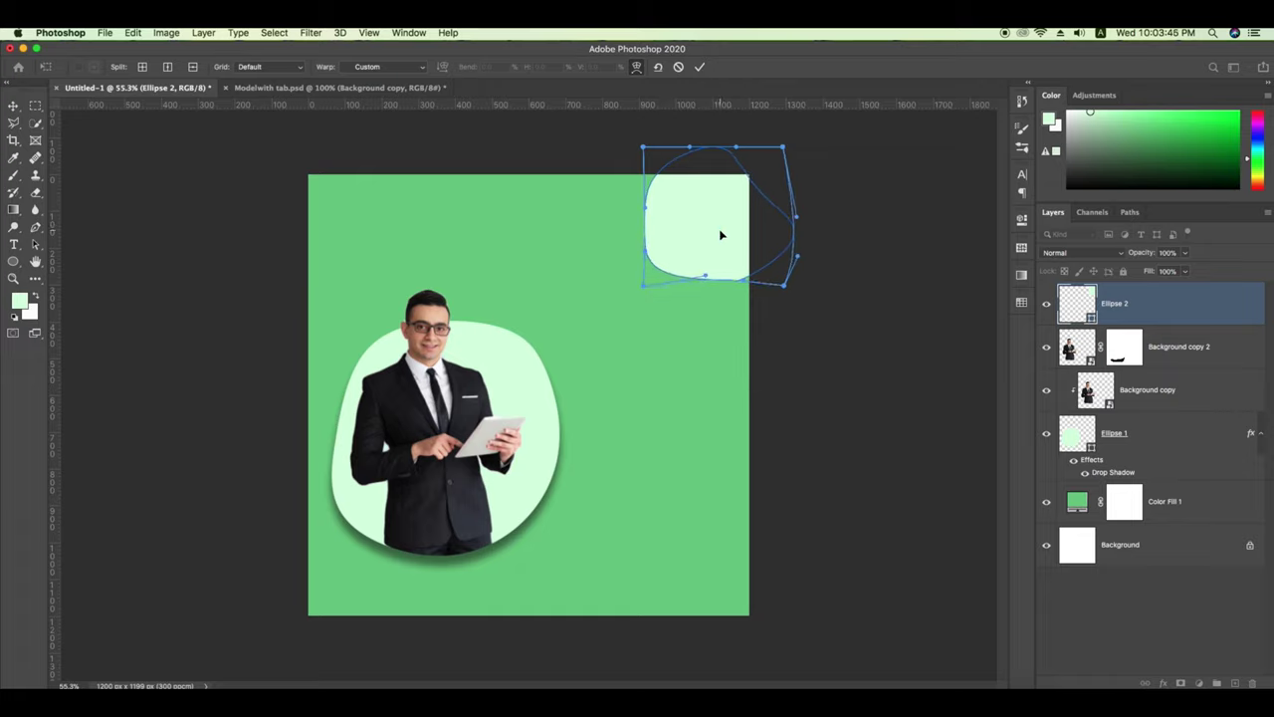
key(Return)
mouse_move(708, 285)
mouse_down()
mouse_move(726, 626)
mouse_move(687, 468)
mouse_move(676, 204)
mouse_move(567, 279)
mouse_move(307, 248)
mouse_up()
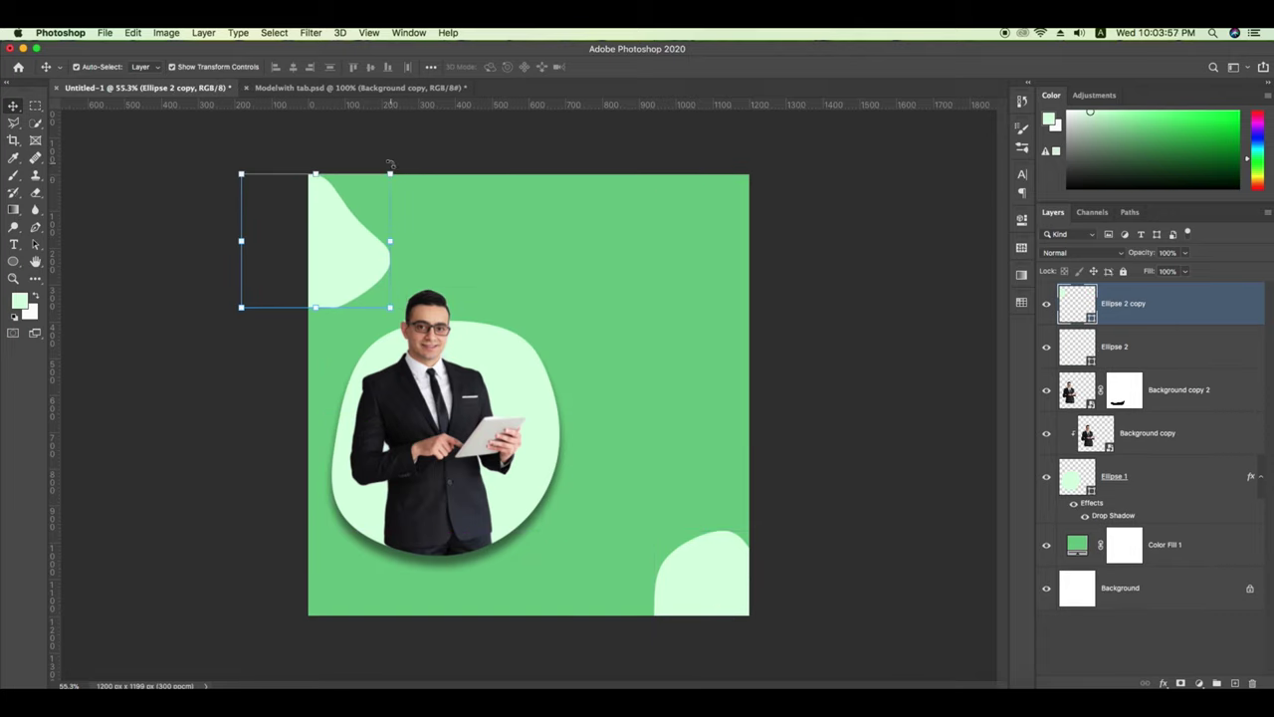
Rotate the top-left blob about 56° and add a lower-opacity copy at upper right.
mouse_move(390, 164)
mouse_down()
mouse_move(371, 150)
mouse_move(389, 164)
mouse_up()
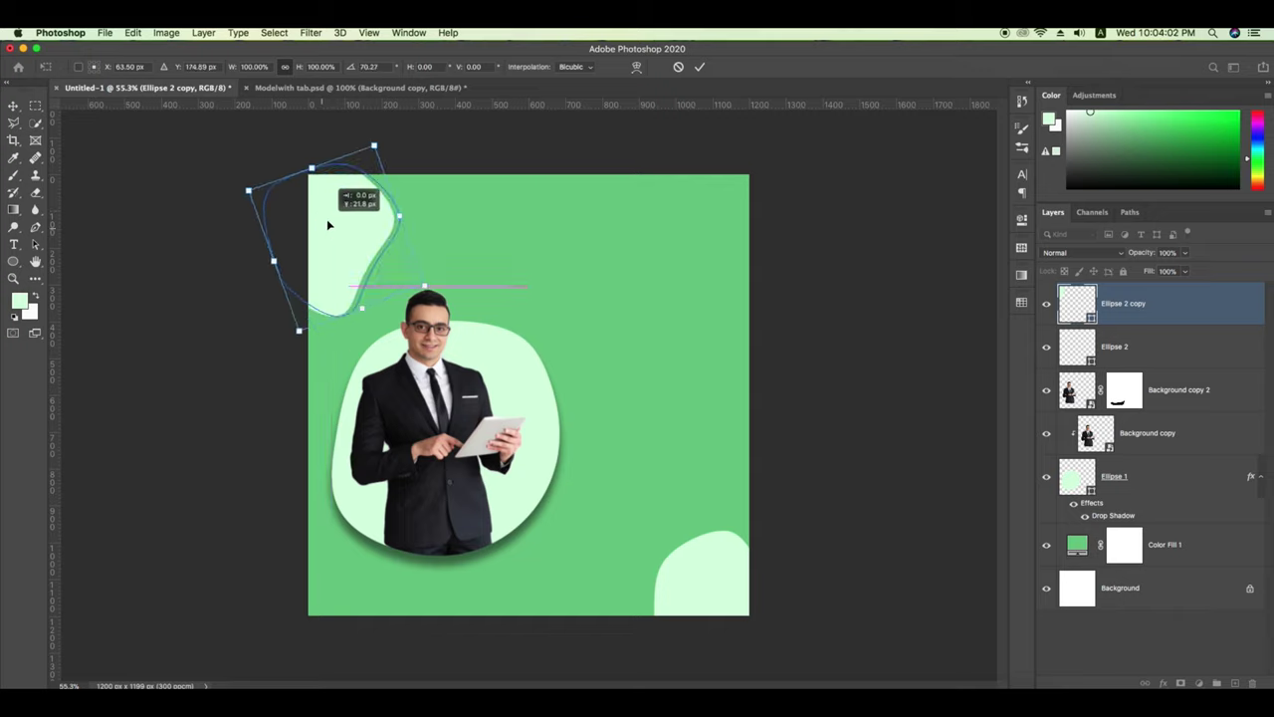
click(700, 67)
drag(717, 569, 633, 264)
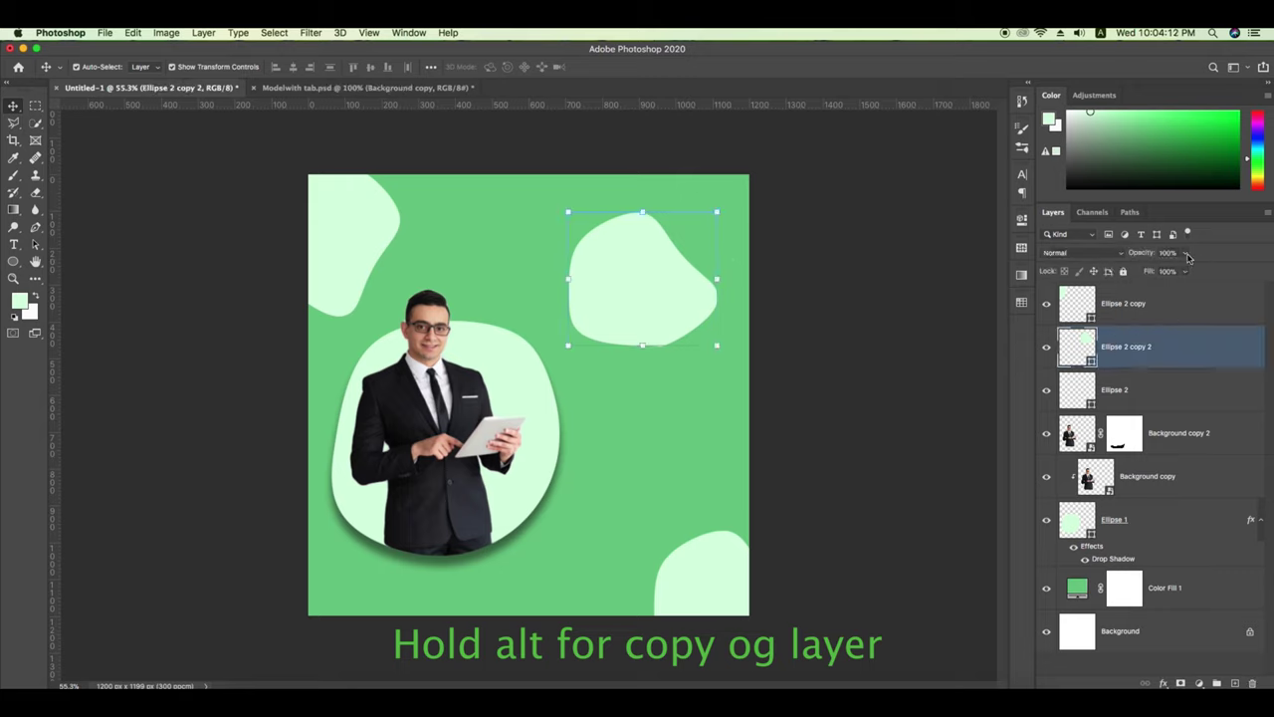
drag(1186, 257, 1154, 271)
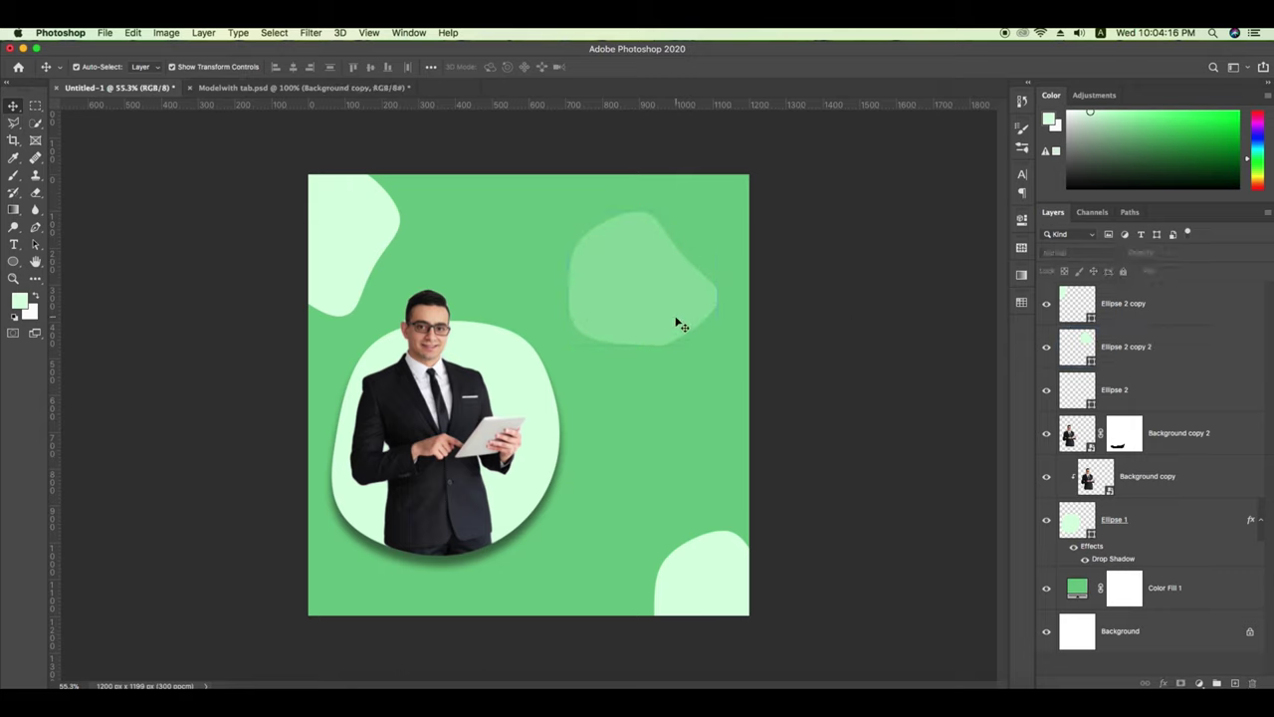
Type the heading 'WE' with 'ARE CREATIVE' on the next line.
key(t)
click(516, 281)
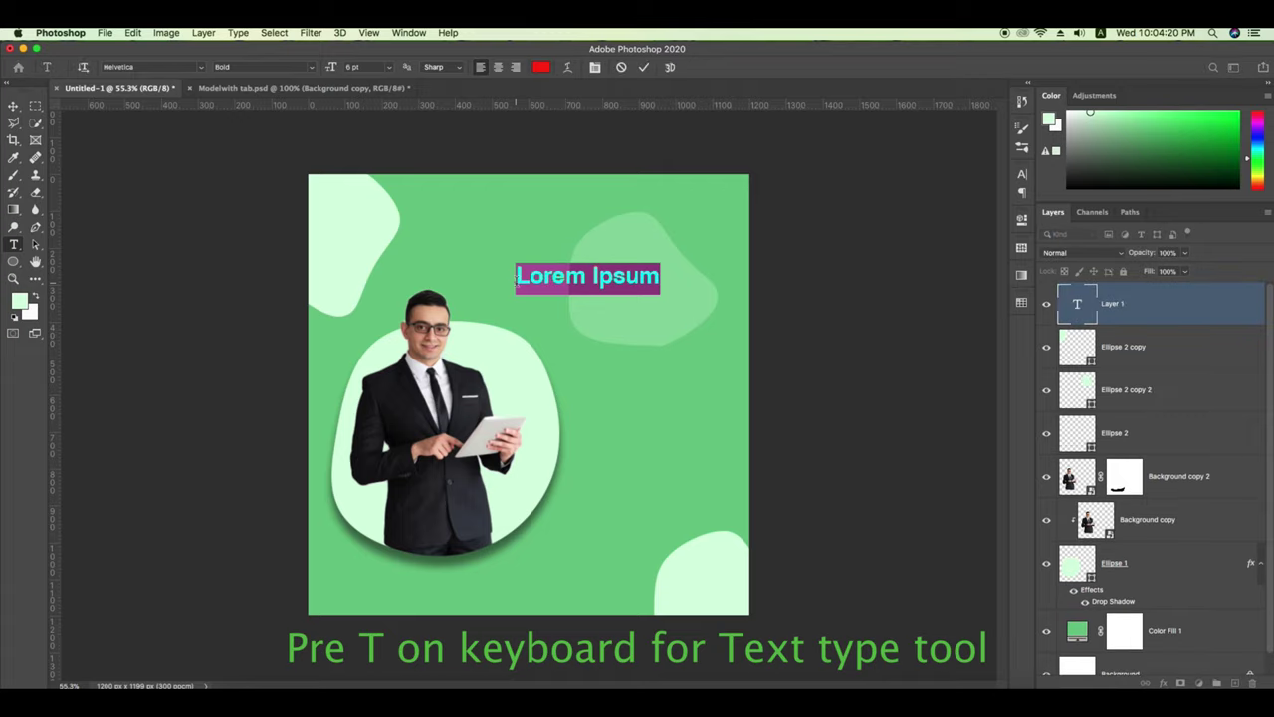
text(WE ARE)
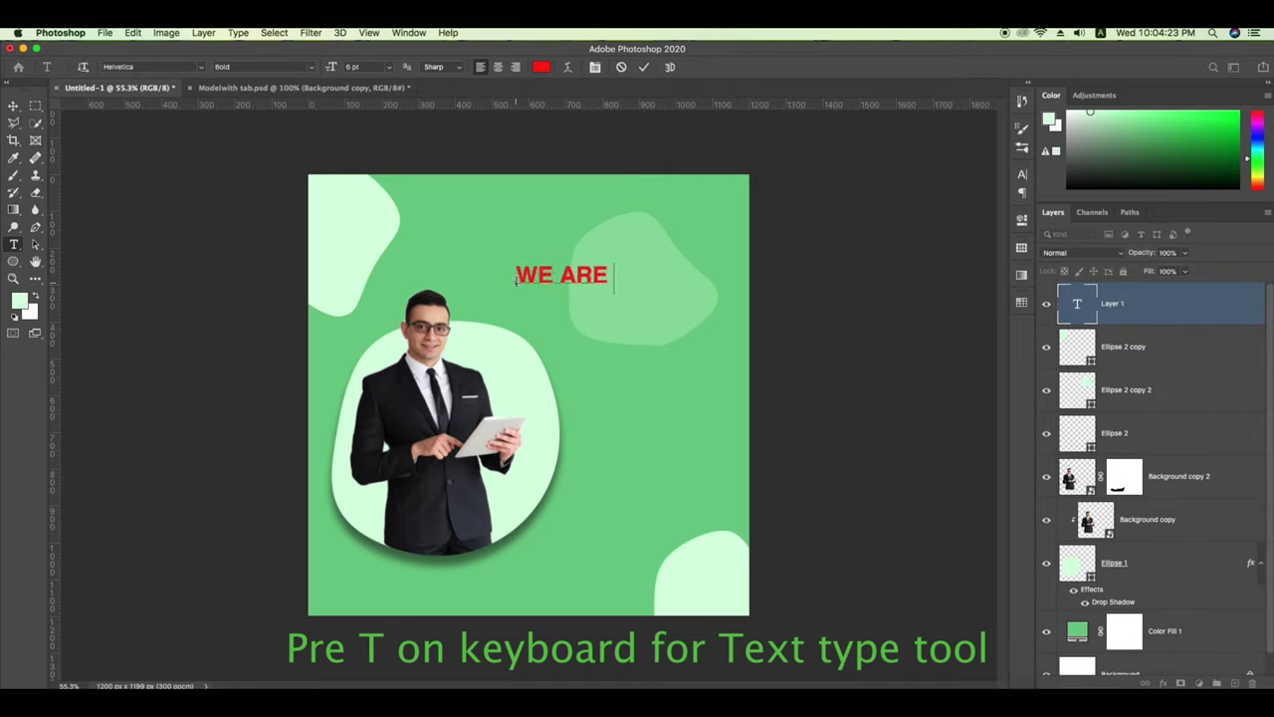
key(BackSpace)
key(BackSpace)
key(BackSpace)
key(Return)
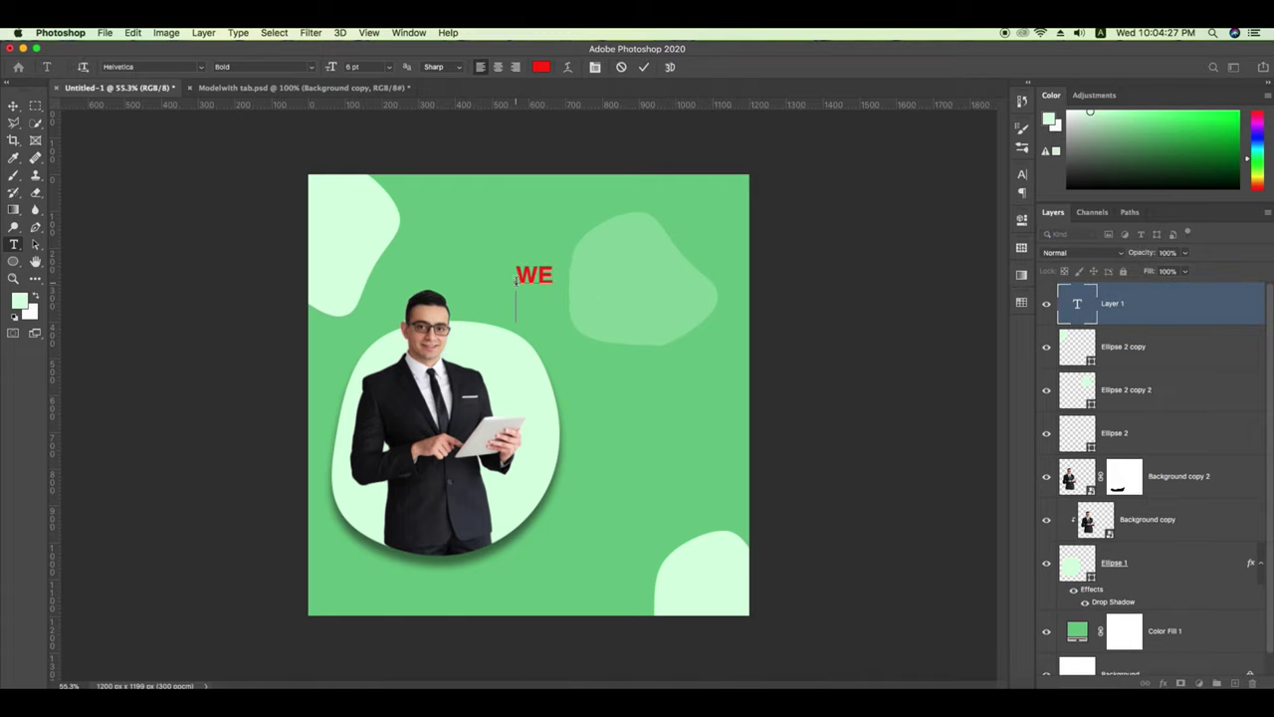
text(ARE )
text(CREATIVE)
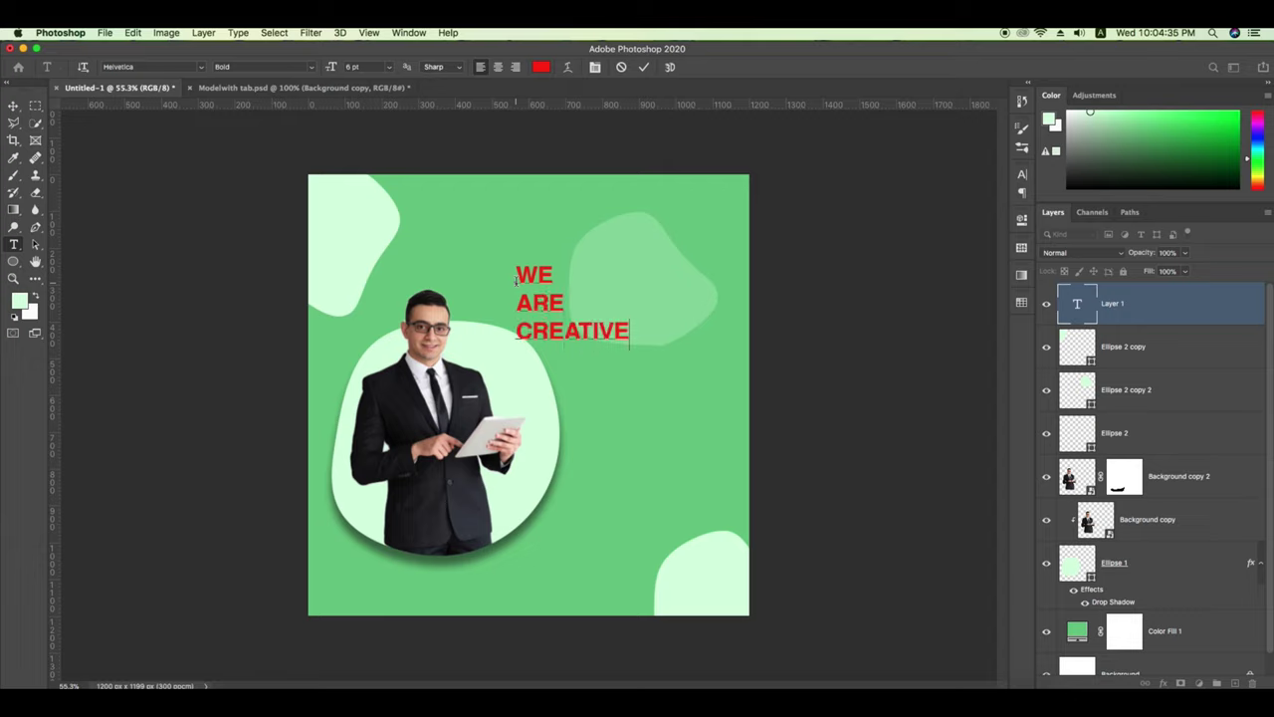
key(ctrl+Return)
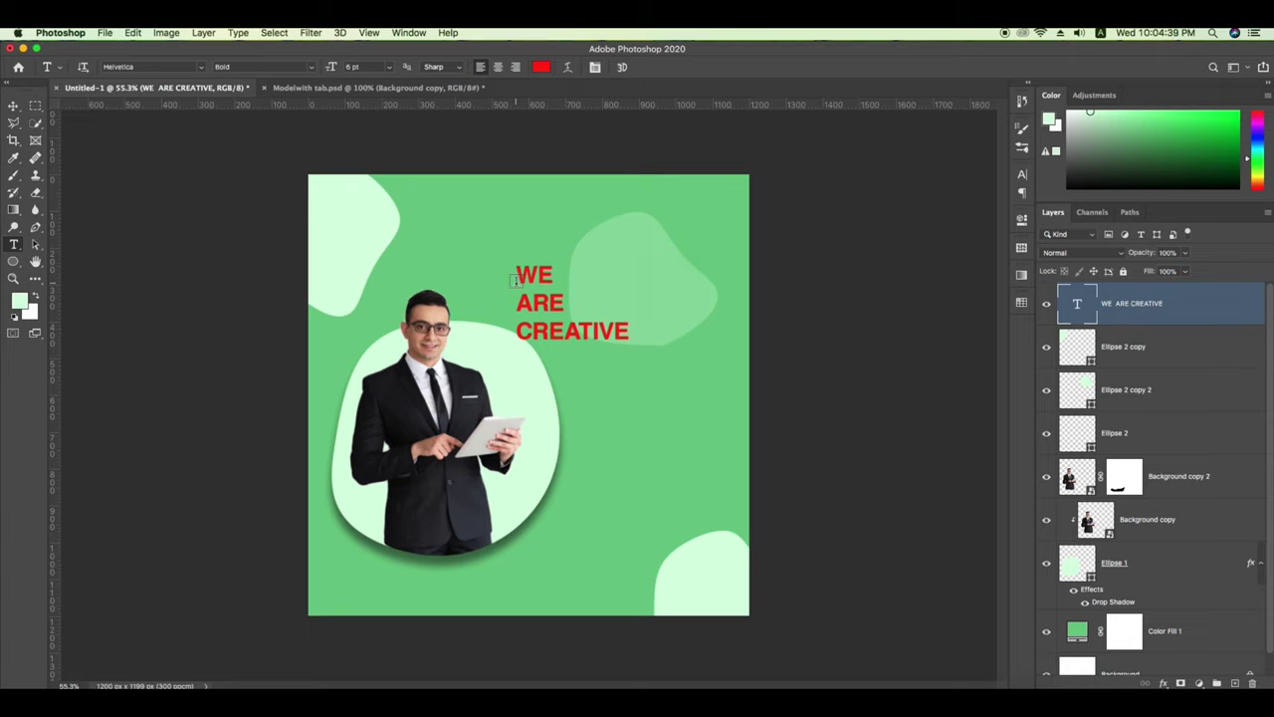
Add 'DESIGN CREATOR' to the heading and commit the text.
click(630, 326)
key(BackSpace)
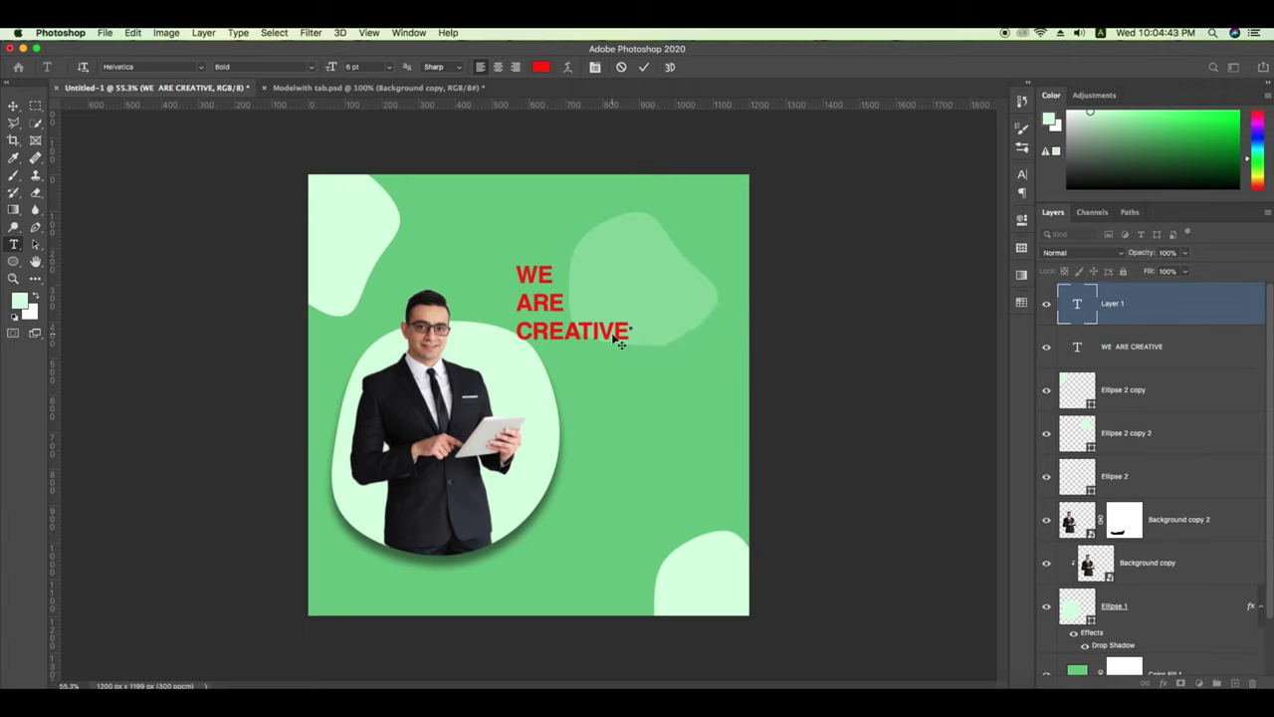
click(620, 68)
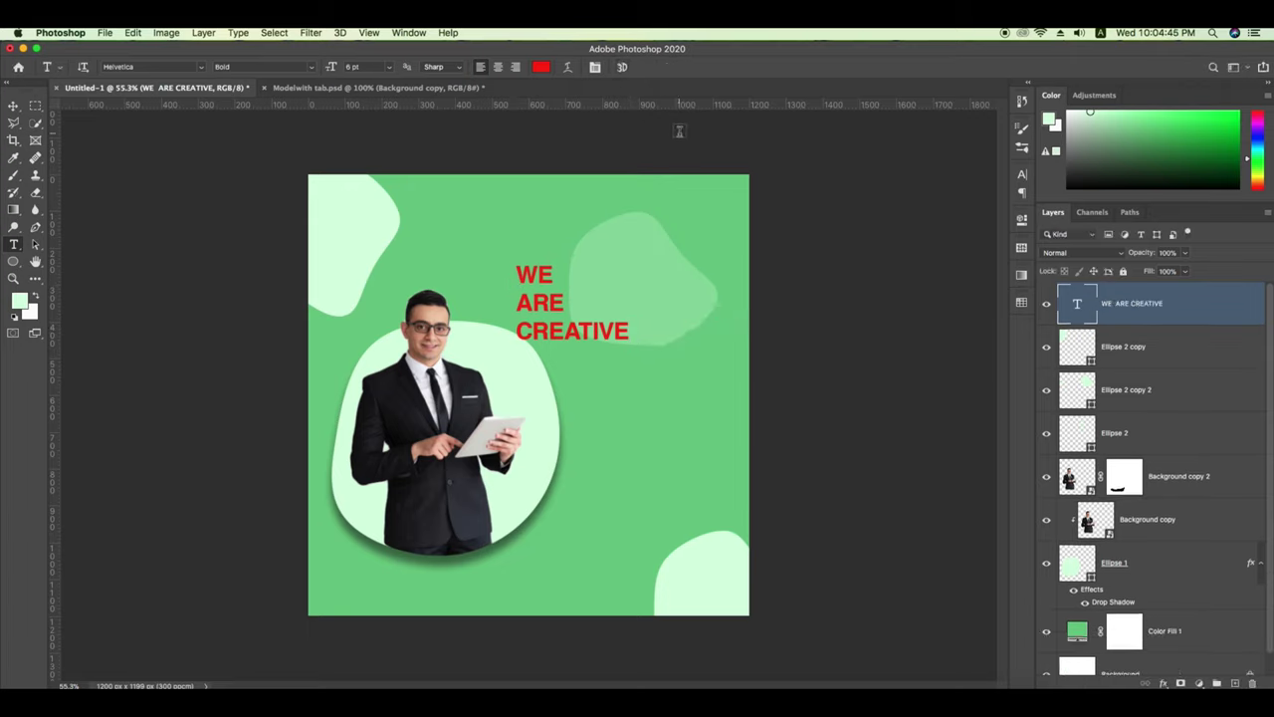
click(629, 331)
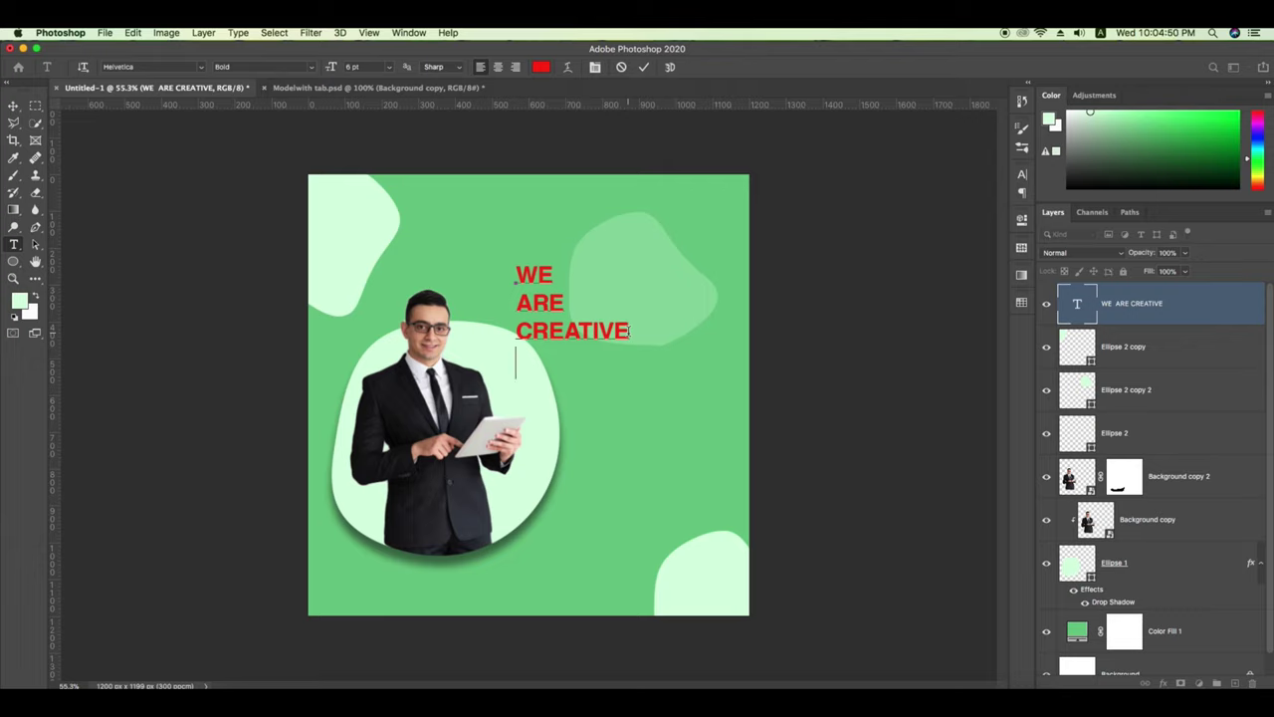
text(DESI)
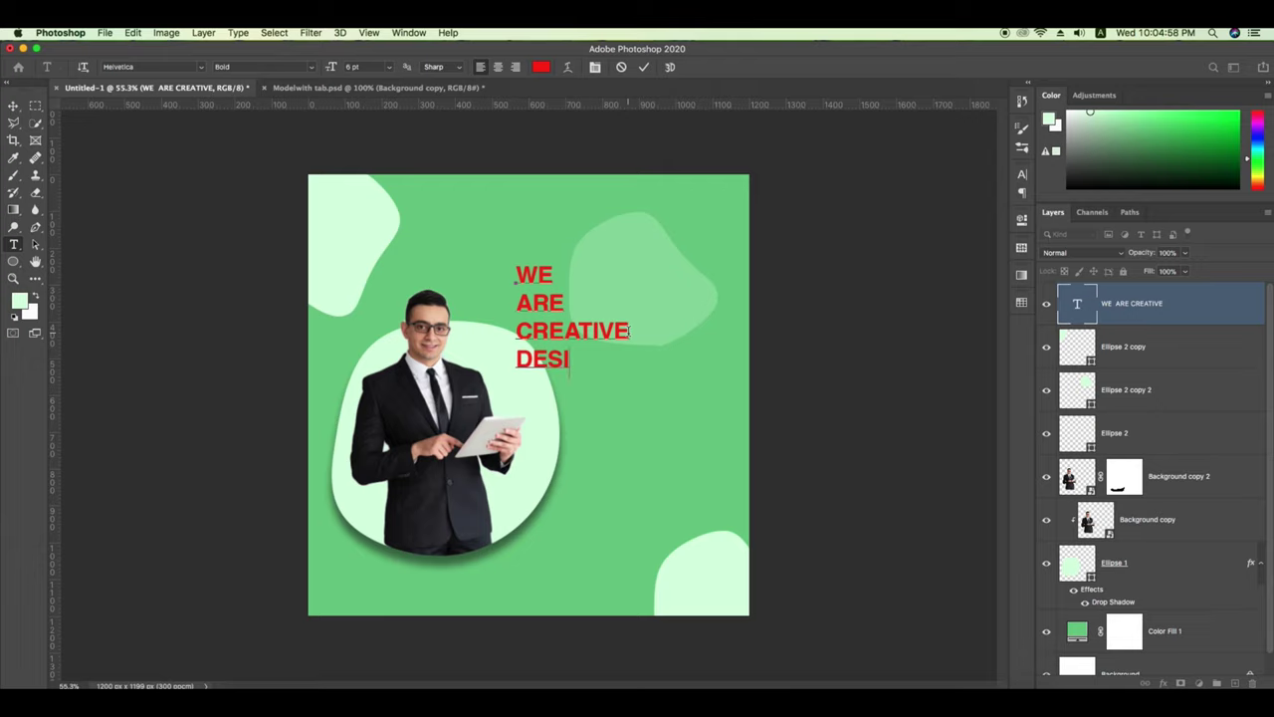
text(GN)
text( MAKE)
key(BackSpace)
key(BackSpace)
key(BackSpace)
key(BackSpace)
text(C)
text(REATOR)
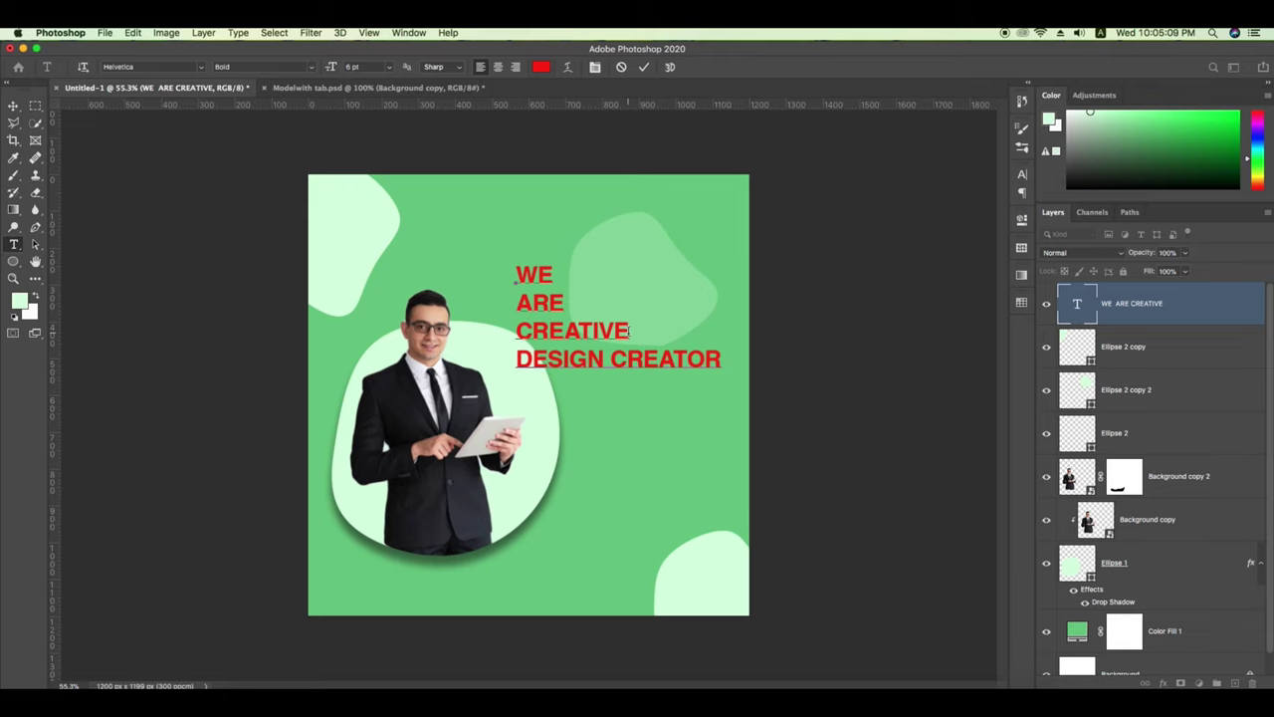
click(16, 105)
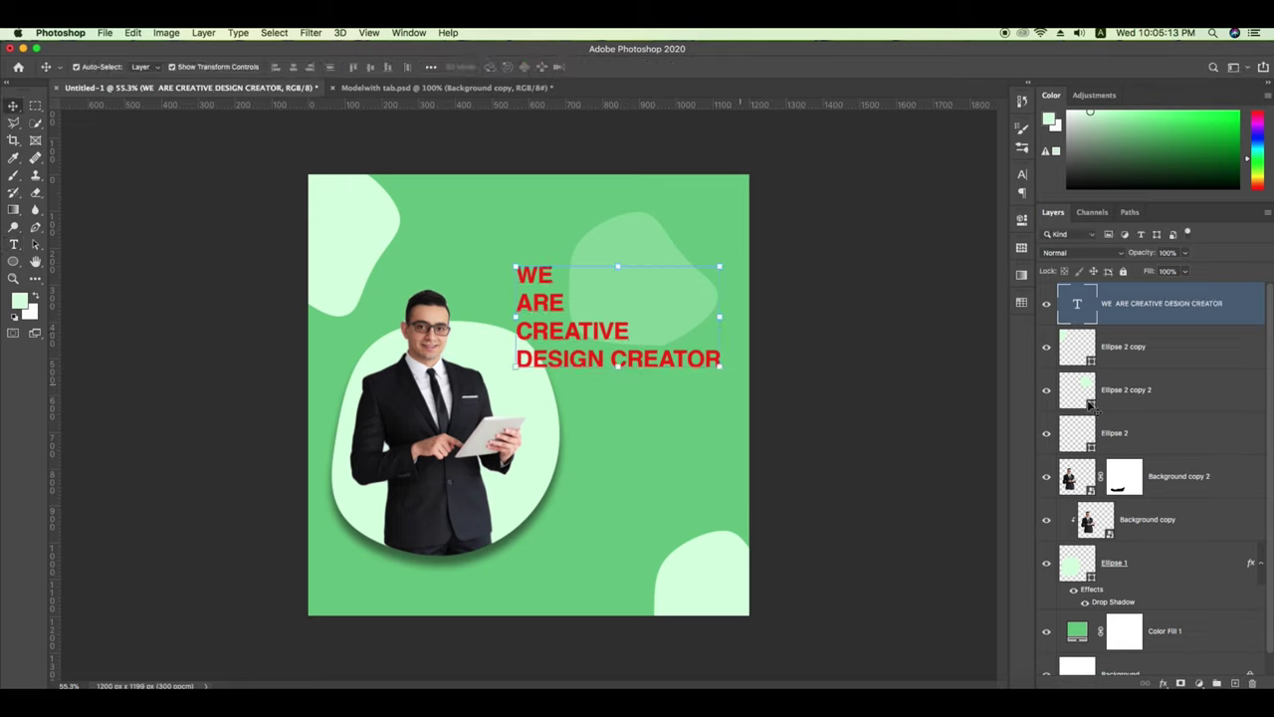
Make the heading near-black #1c1c20, right-align it, and move it down and right.
key(t)
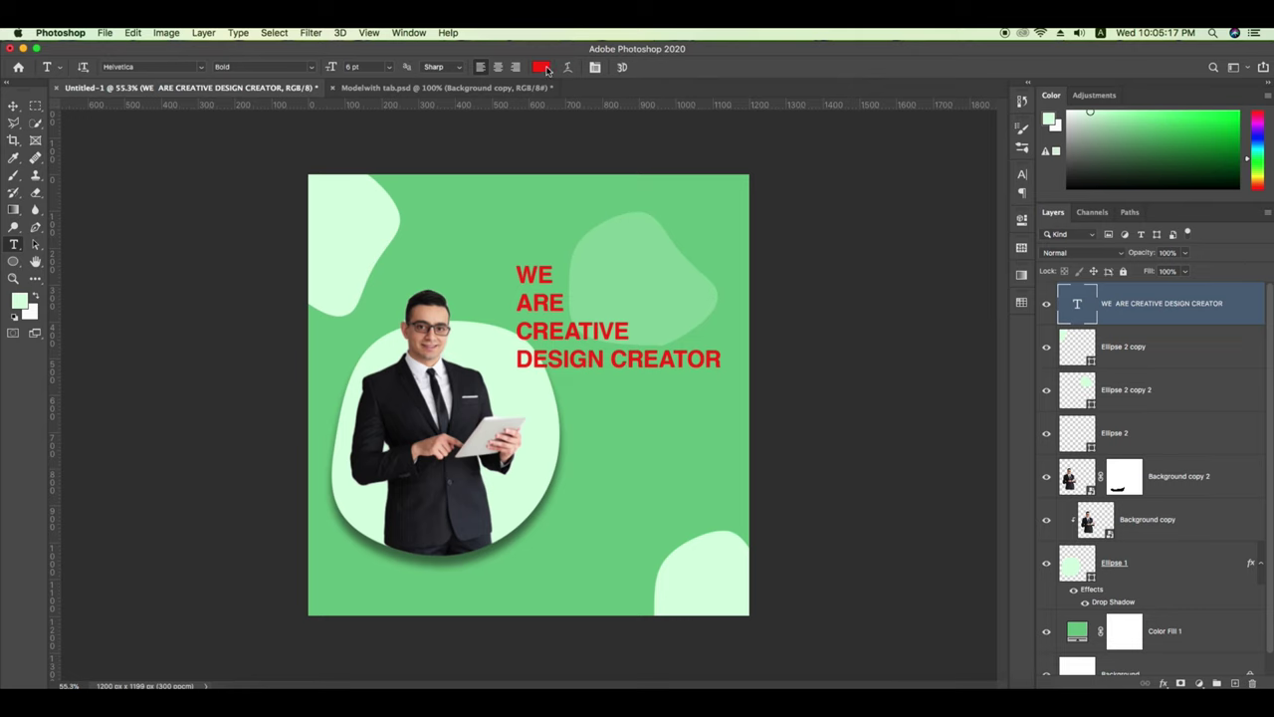
click(541, 67)
click(396, 255)
drag(637, 338, 660, 384)
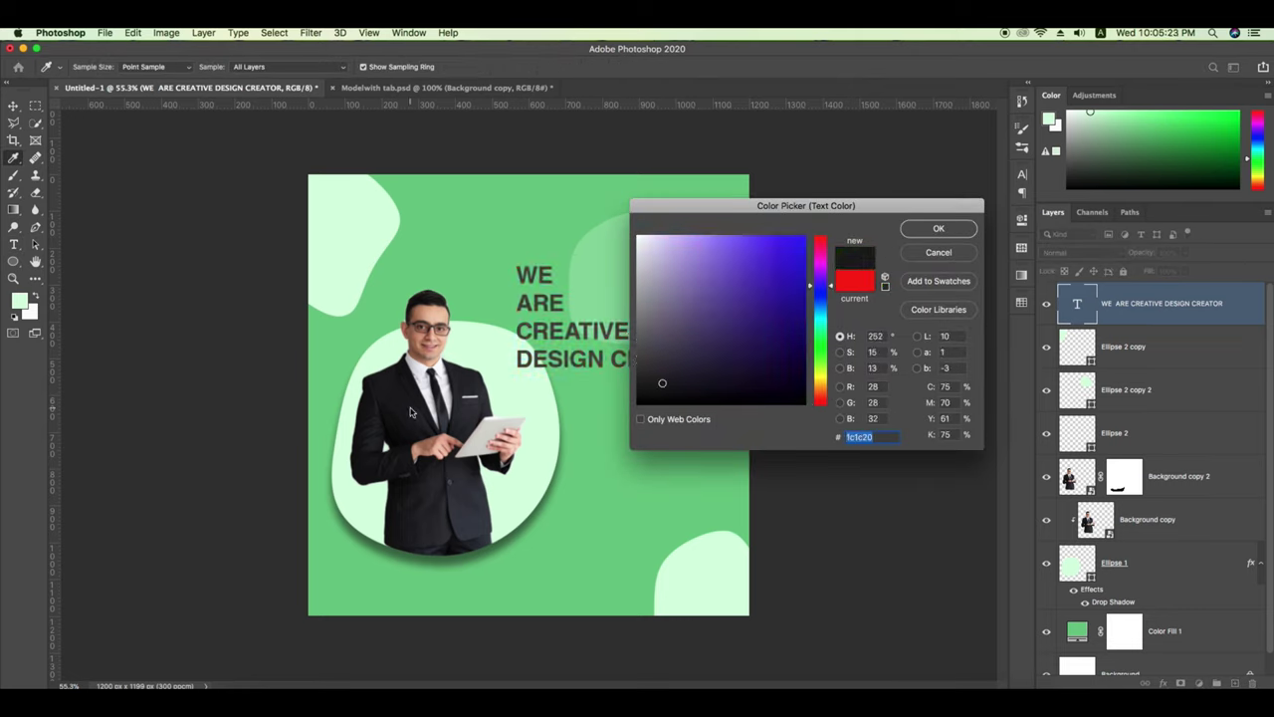
click(920, 231)
click(514, 67)
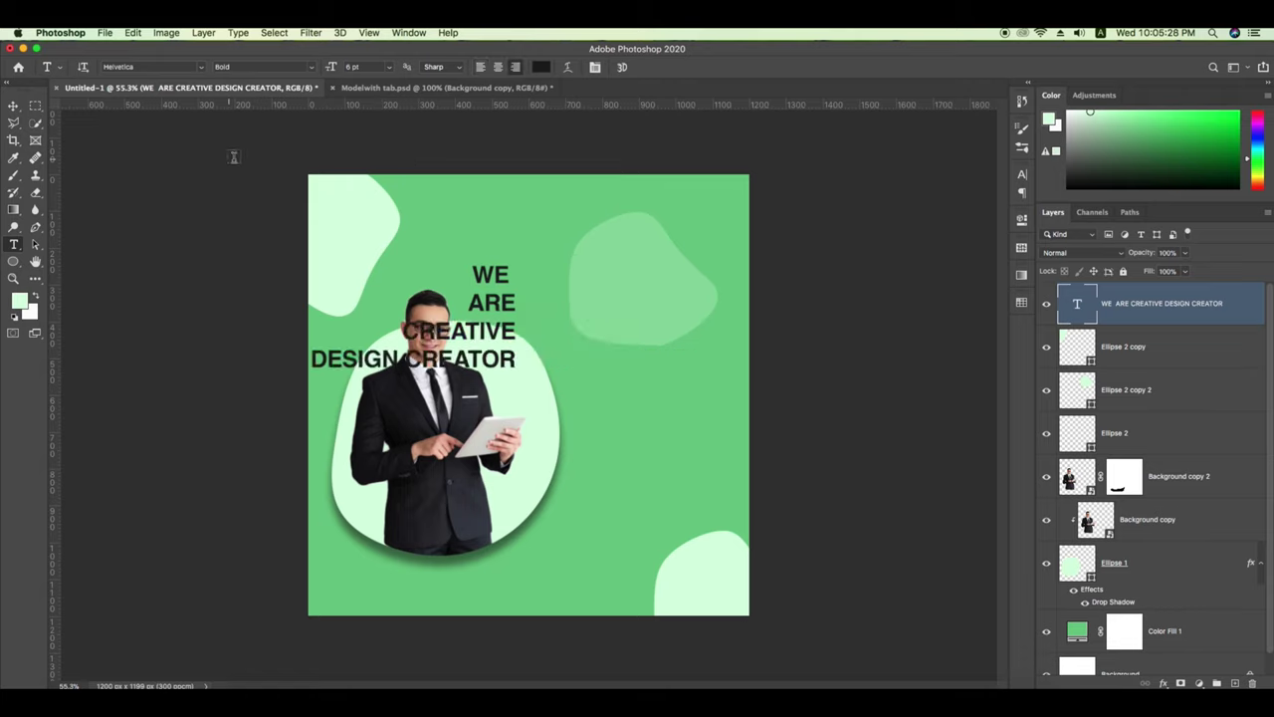
key(v)
drag(532, 332, 710, 318)
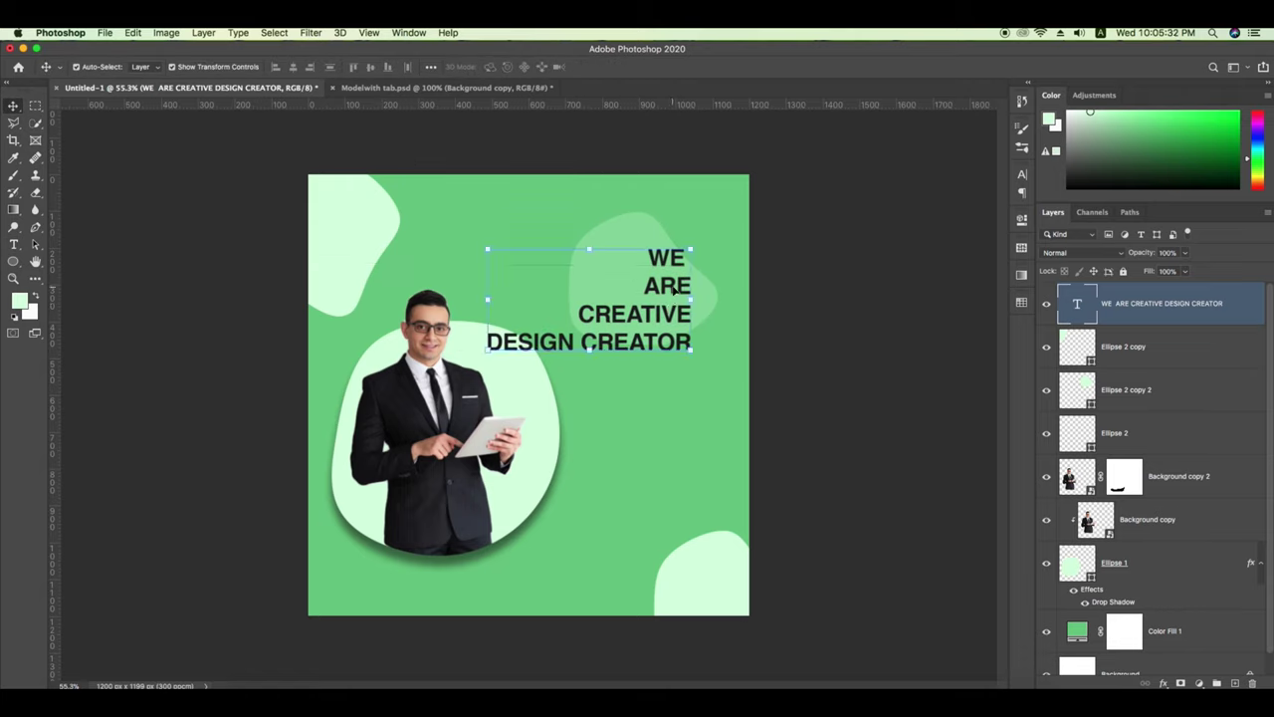
Fix the extra space after WE and enlarge the words WE ARE to 12 pt.
key(t)
key(BackSpace)
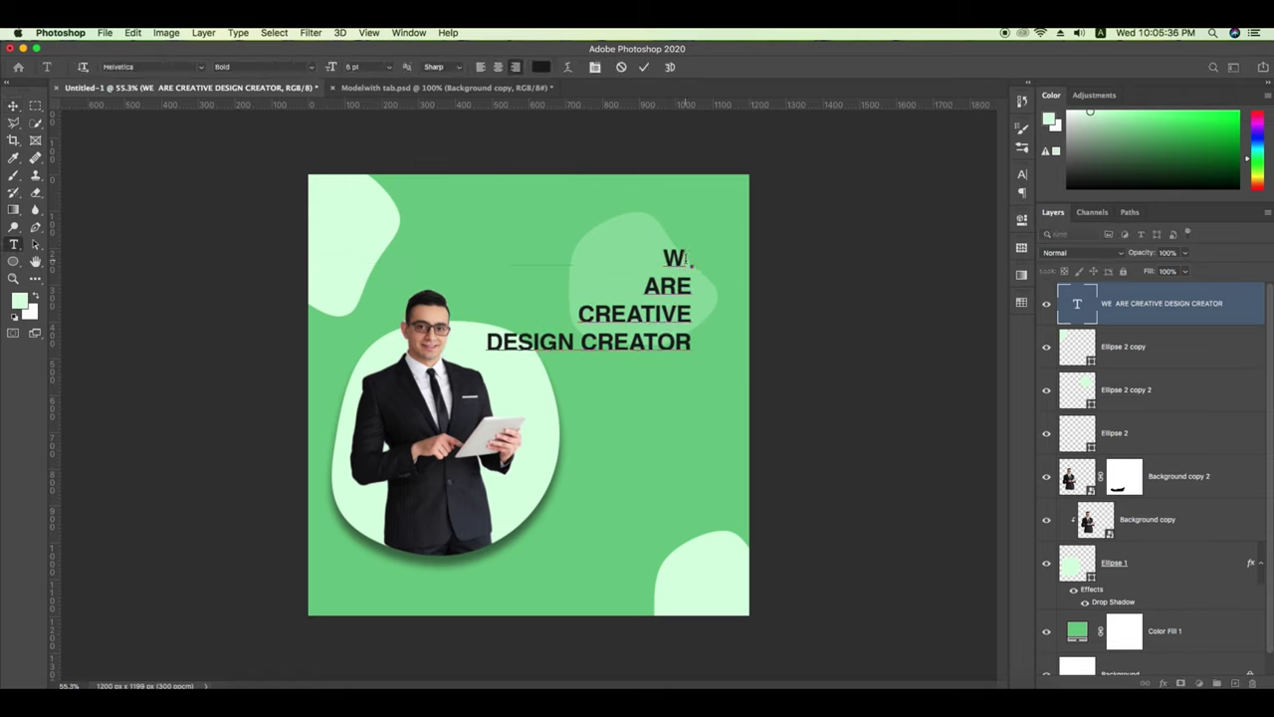
text(E)
key(BackSpace)
key(ctrl+Return)
drag(690, 284, 654, 254)
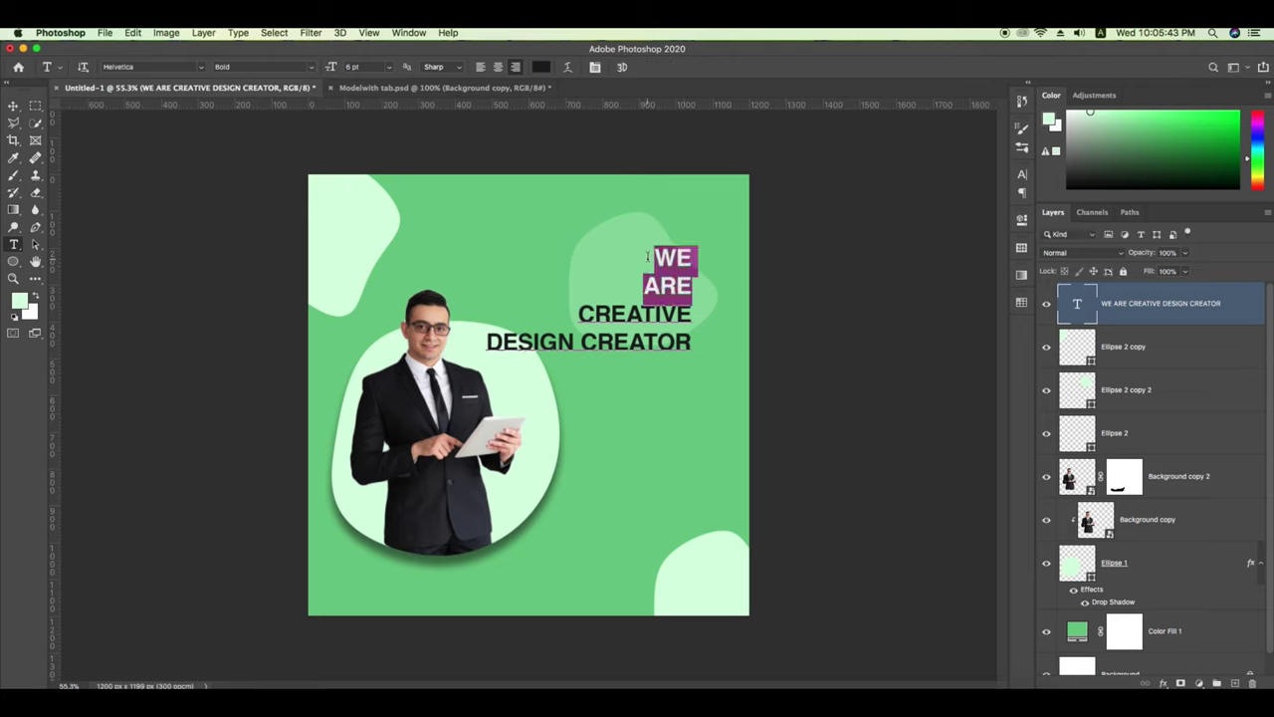
click(388, 67)
click(377, 149)
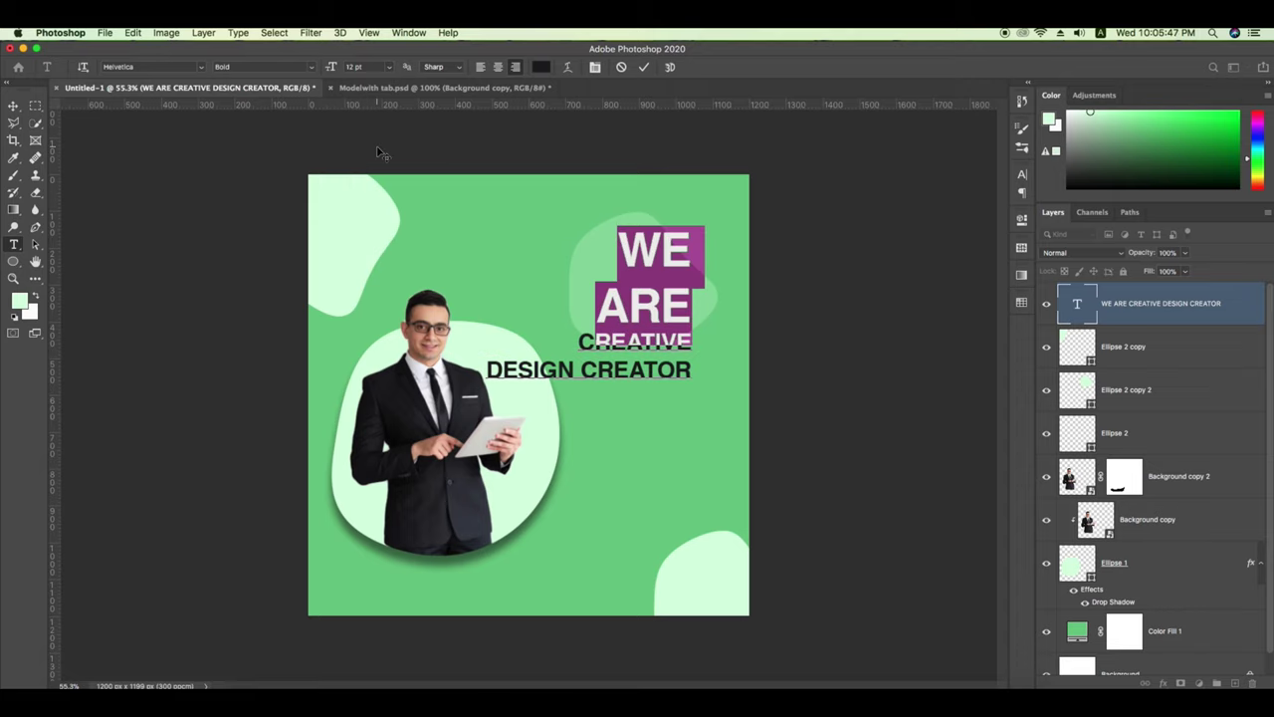
click(13, 105)
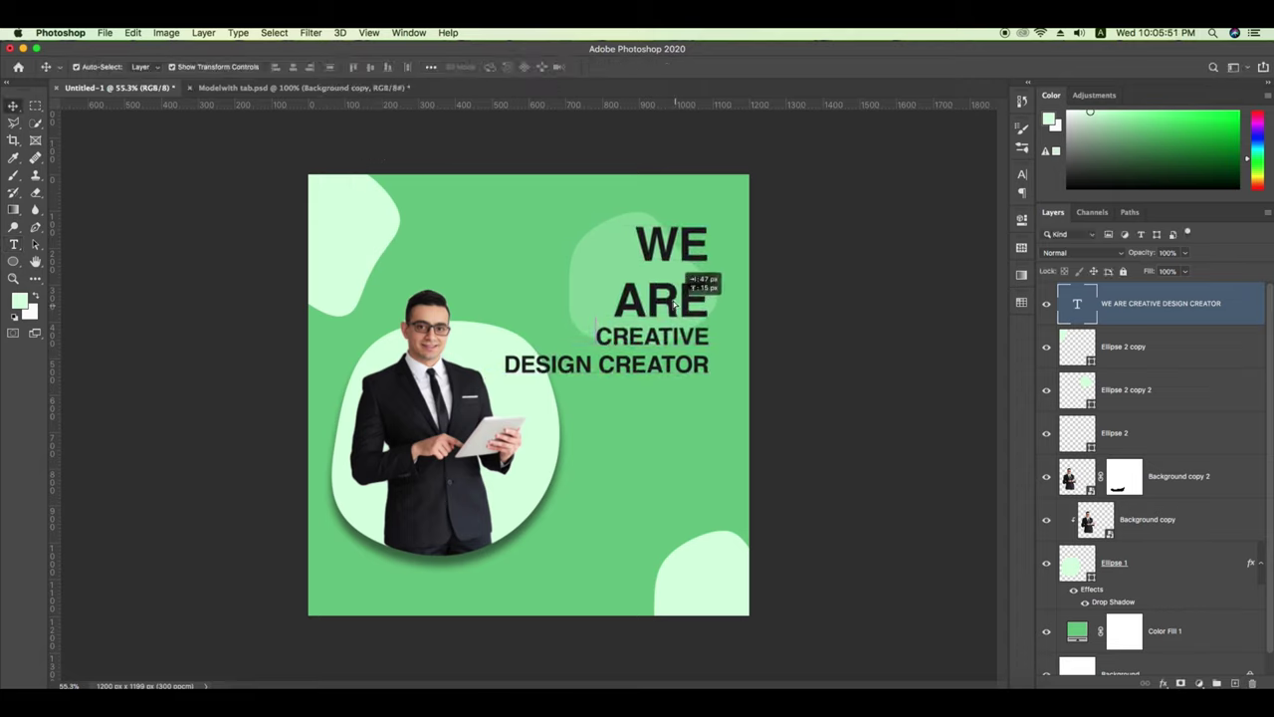
Nudge the heading up and slightly right into the upper-right area.
mouse_move(675, 317)
mouse_down()
mouse_move(687, 290)
mouse_move(669, 305)
mouse_up()
click(759, 355)
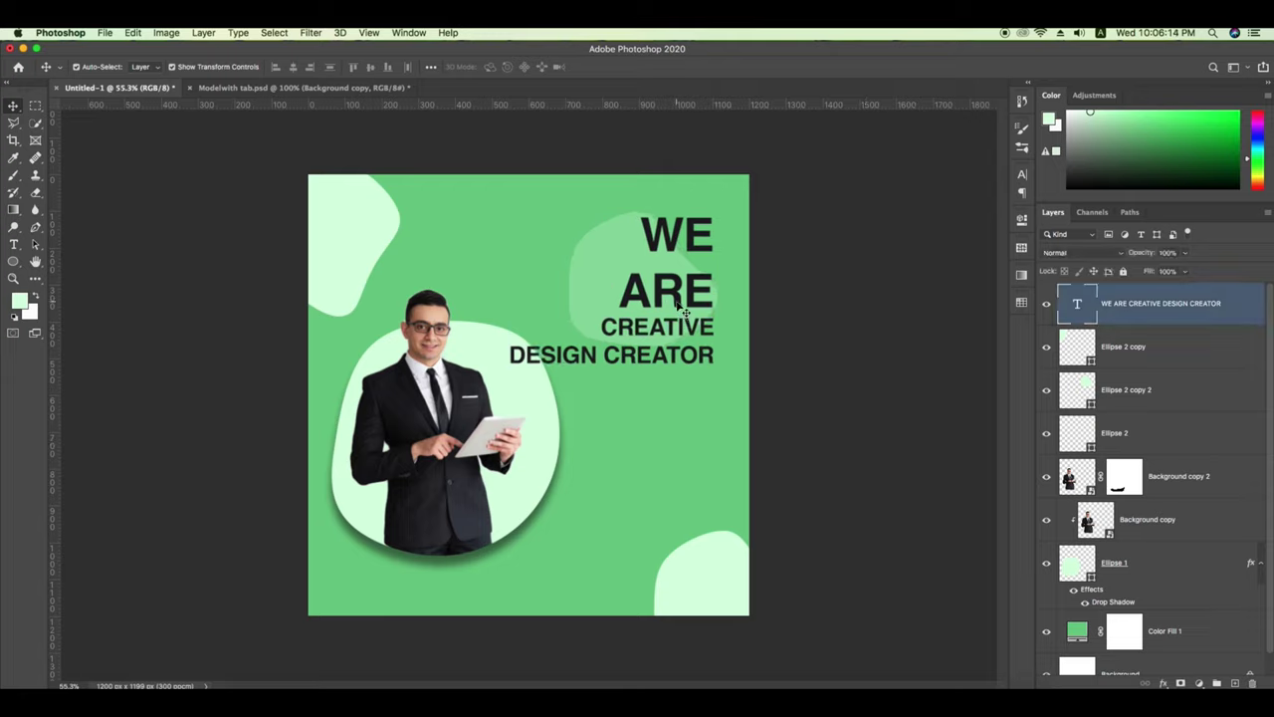
drag(682, 309, 683, 304)
Raise the leading of the CREATIVE and DESIGN CREATOR lines to 9.28 pt.
key(t)
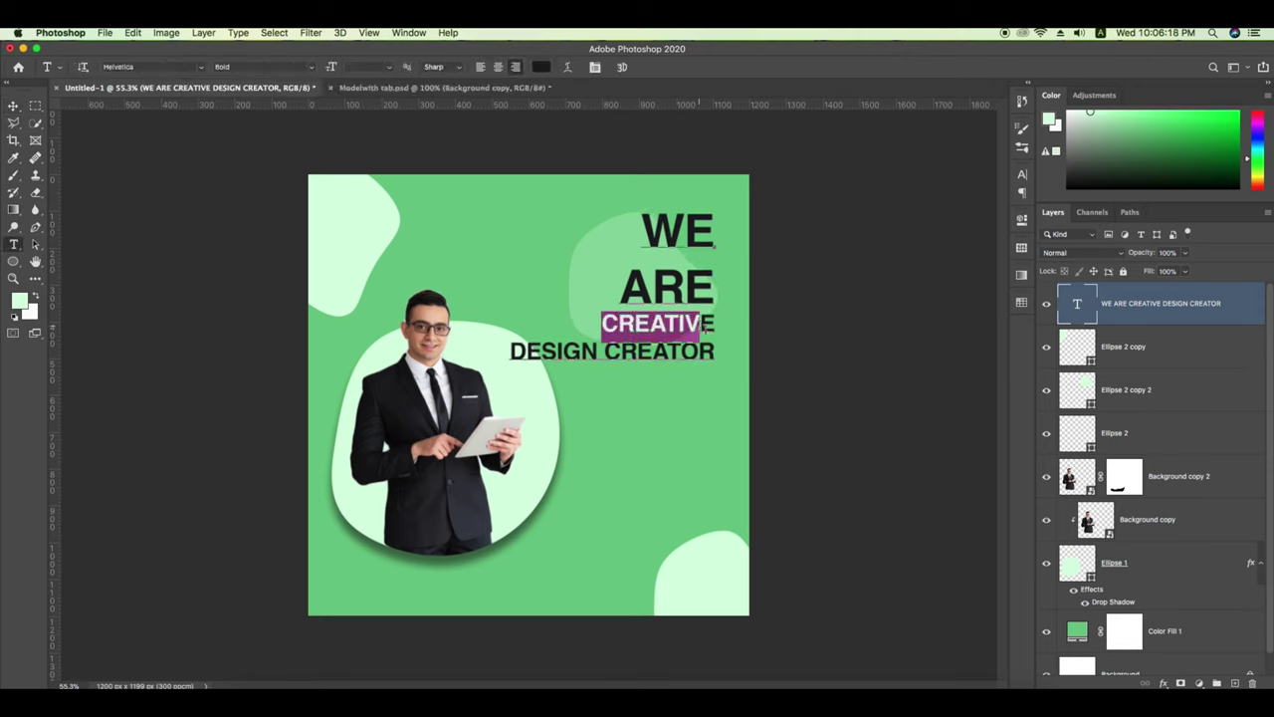
drag(601, 322, 715, 354)
click(1022, 174)
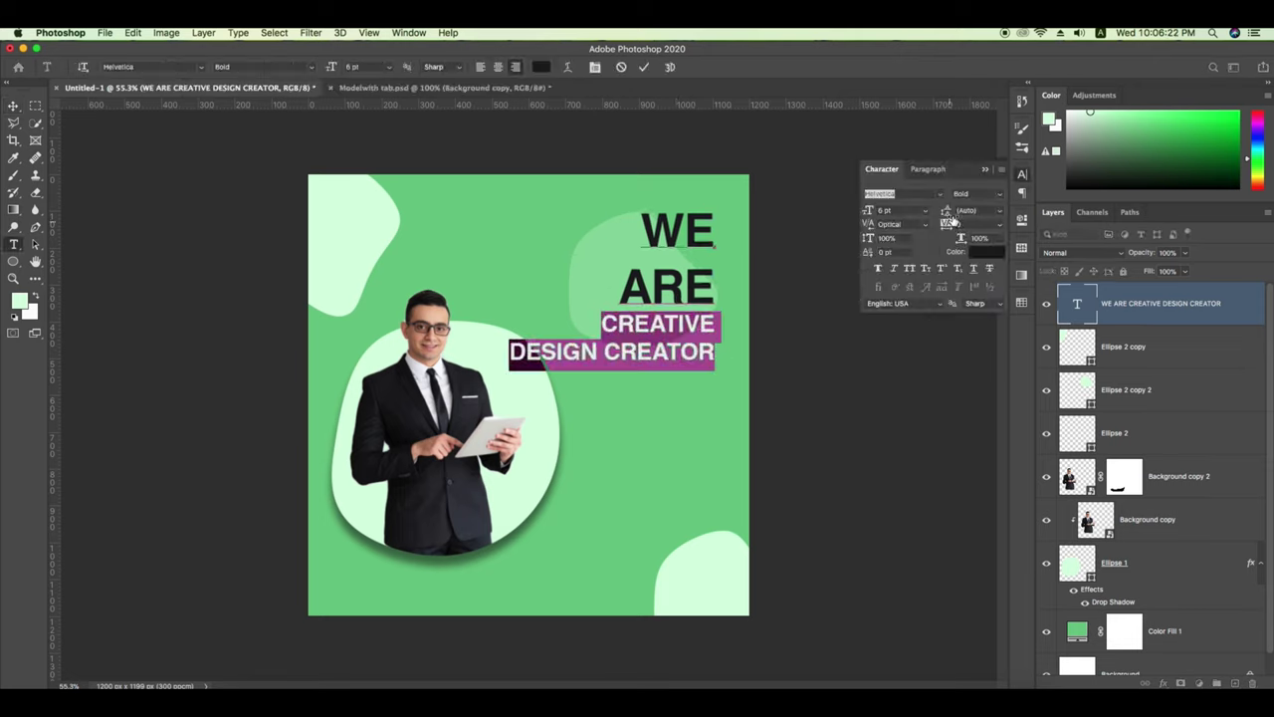
drag(950, 216, 954, 215)
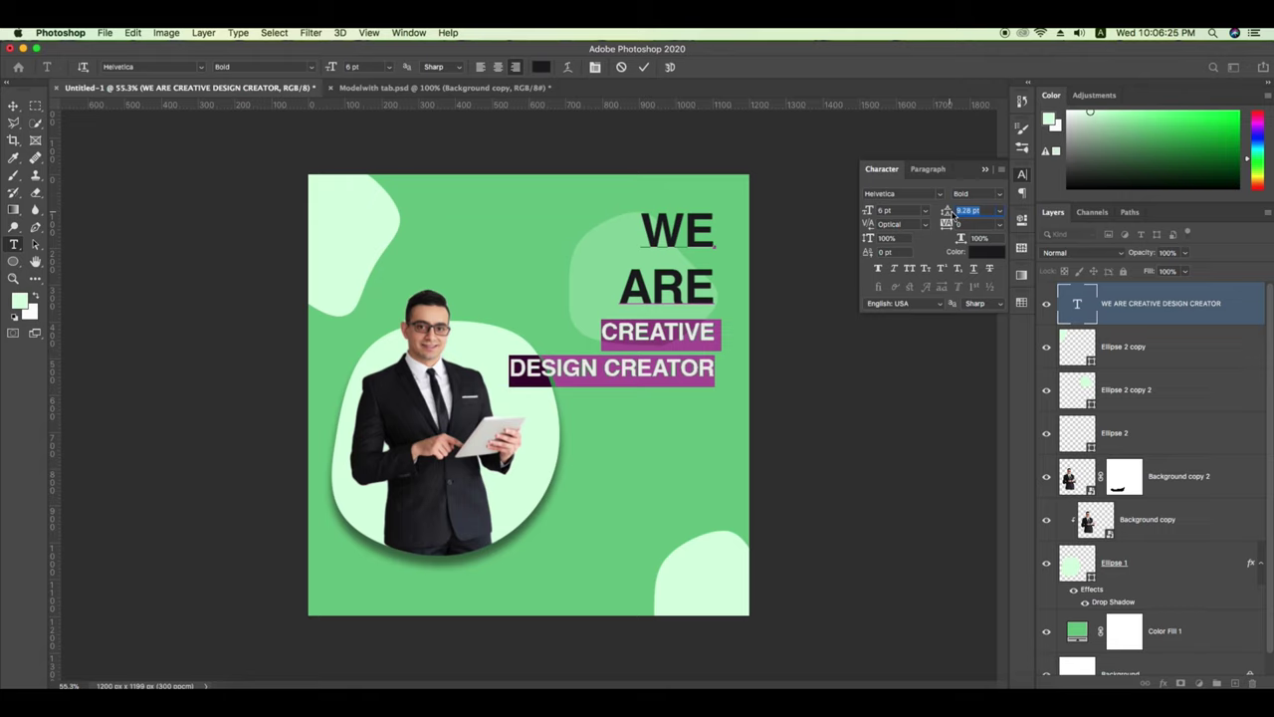
click(970, 209)
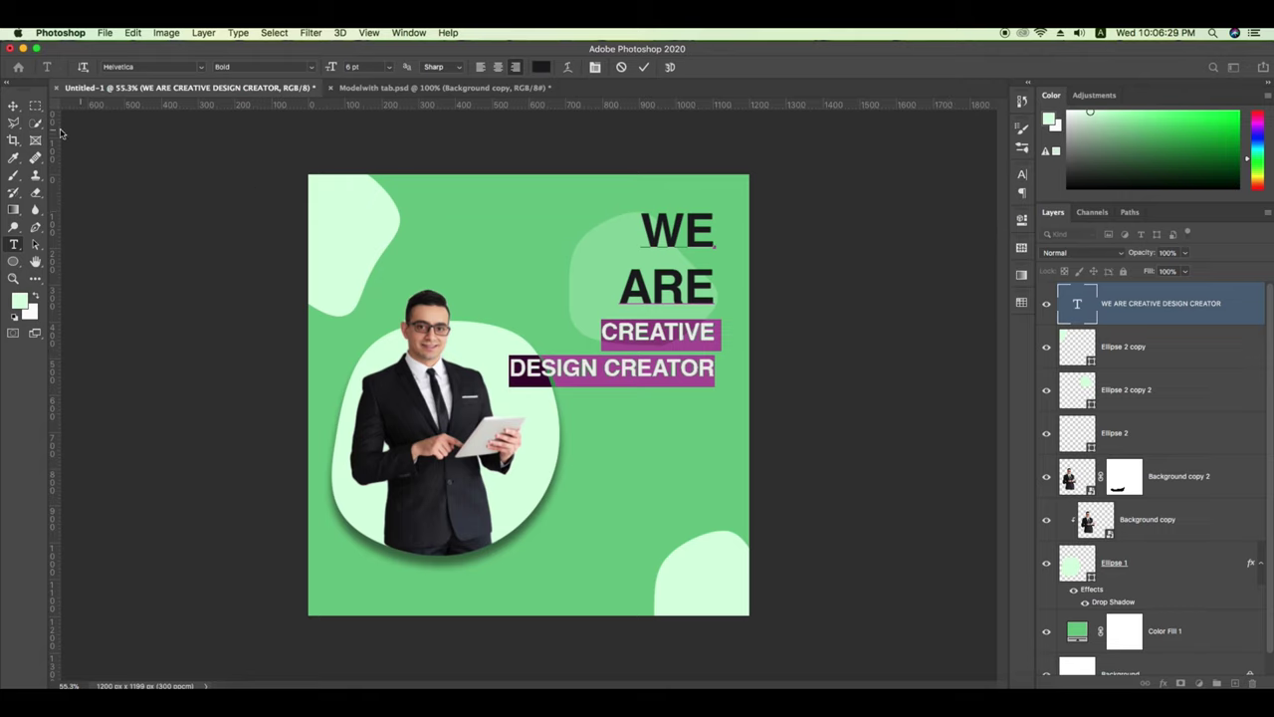
click(13, 105)
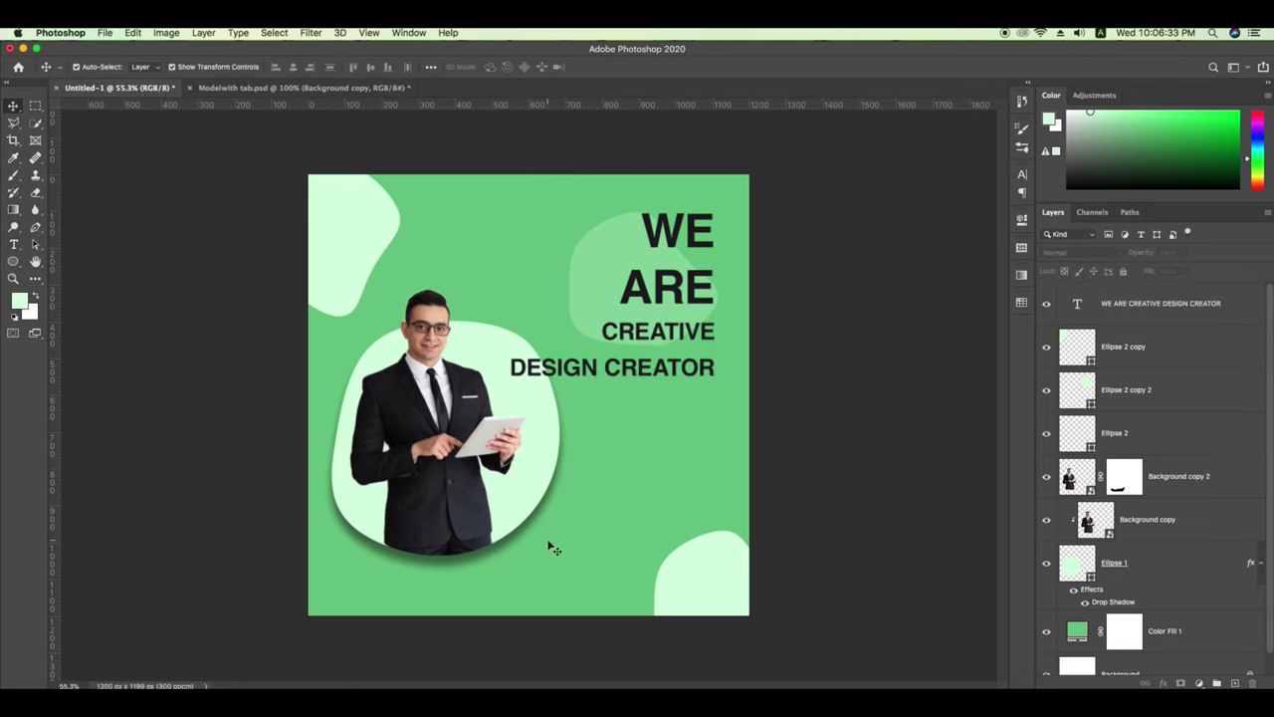
Add a 'GROW UP YOUR BUSINESS' text layer and move it along the canvas bottom.
key(t)
click(374, 591)
key(BackSpace)
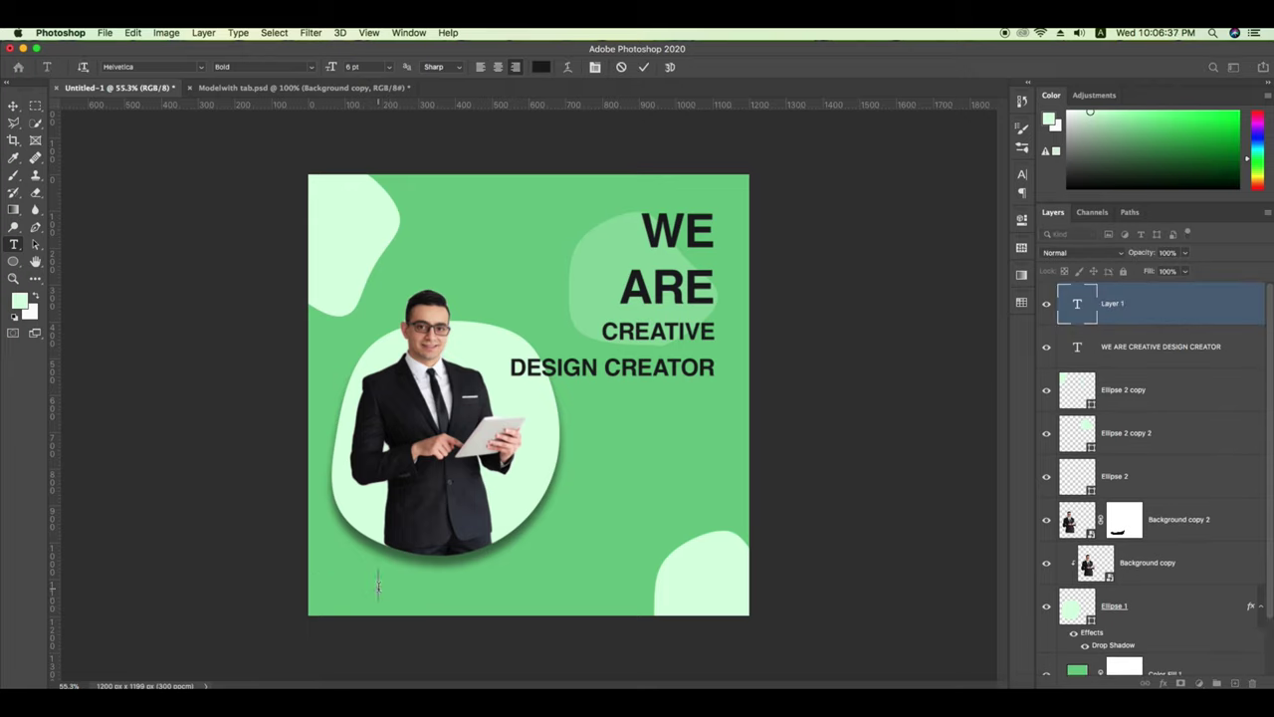
text(GROW)
text( UP)
text( YOUR)
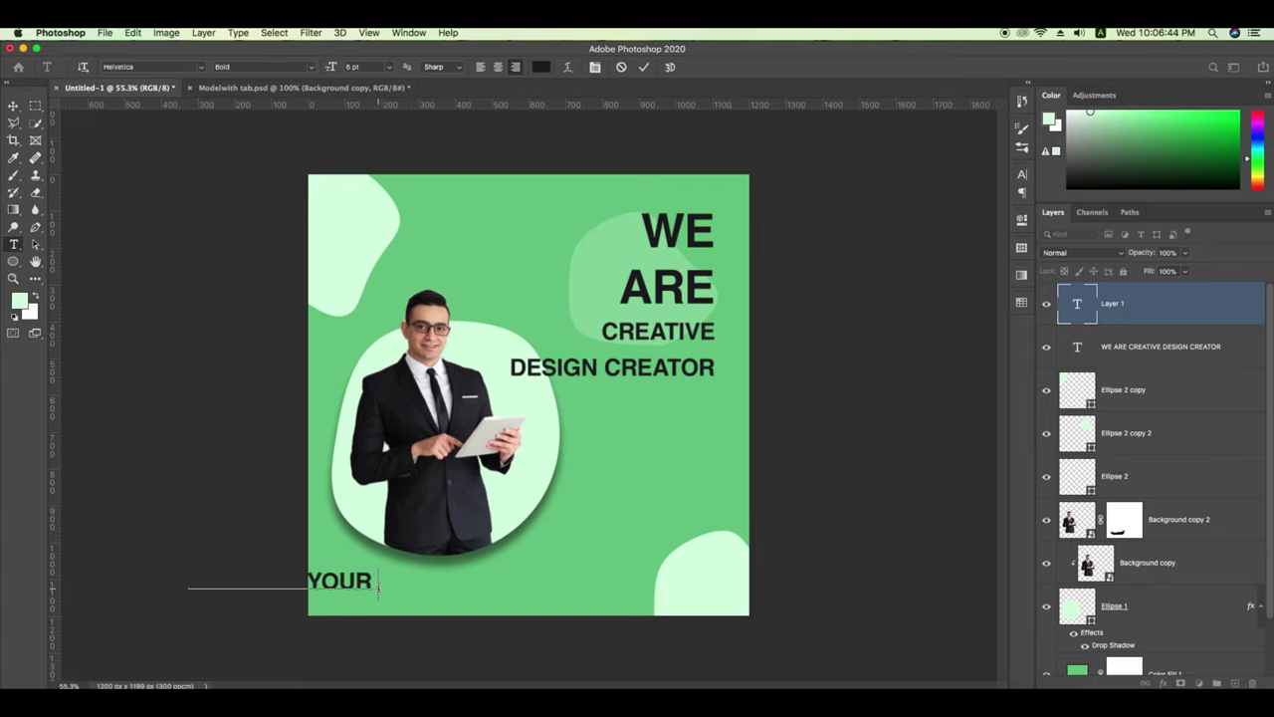
text( BUS)
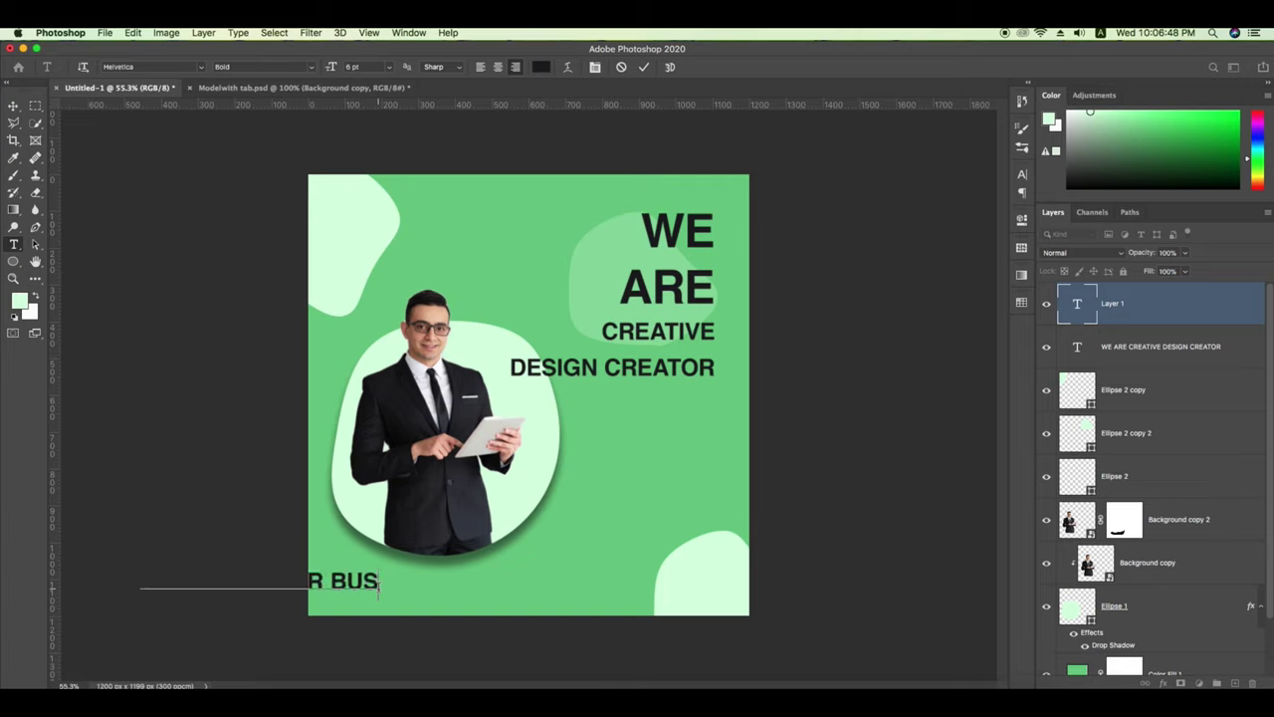
text(INESS)
key(ctrl+Return)
key(v)
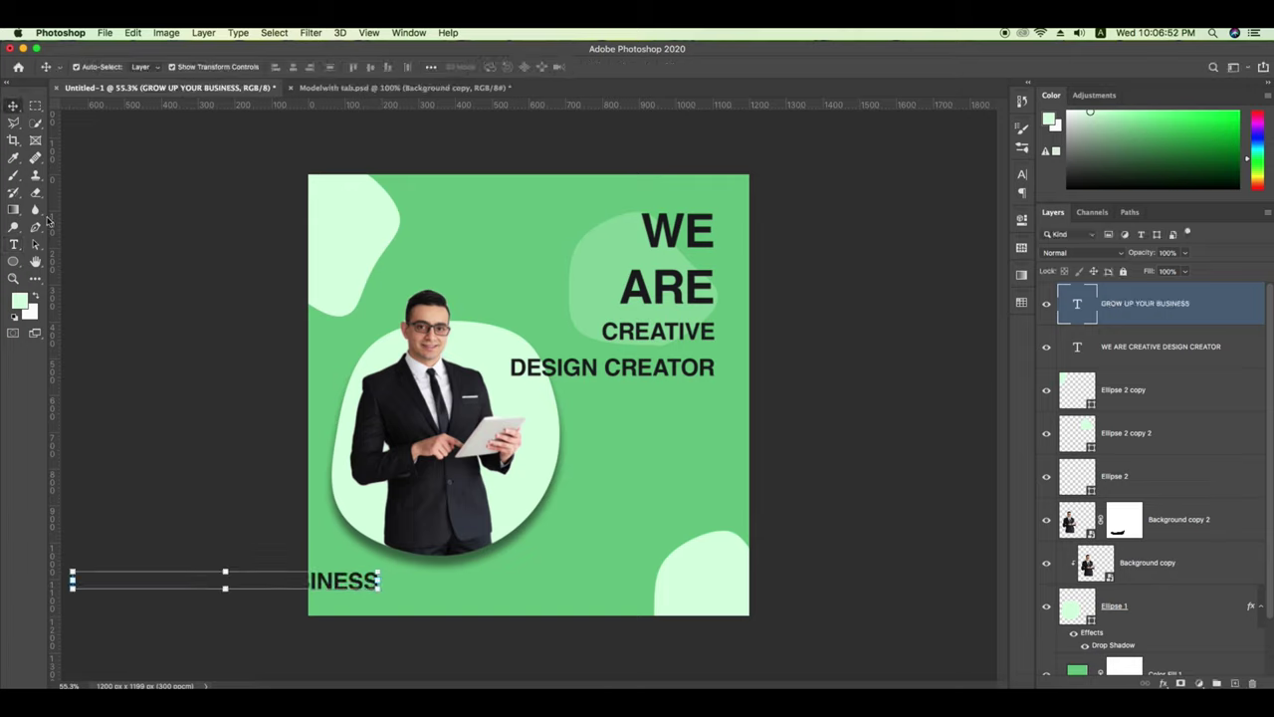
drag(362, 587, 627, 592)
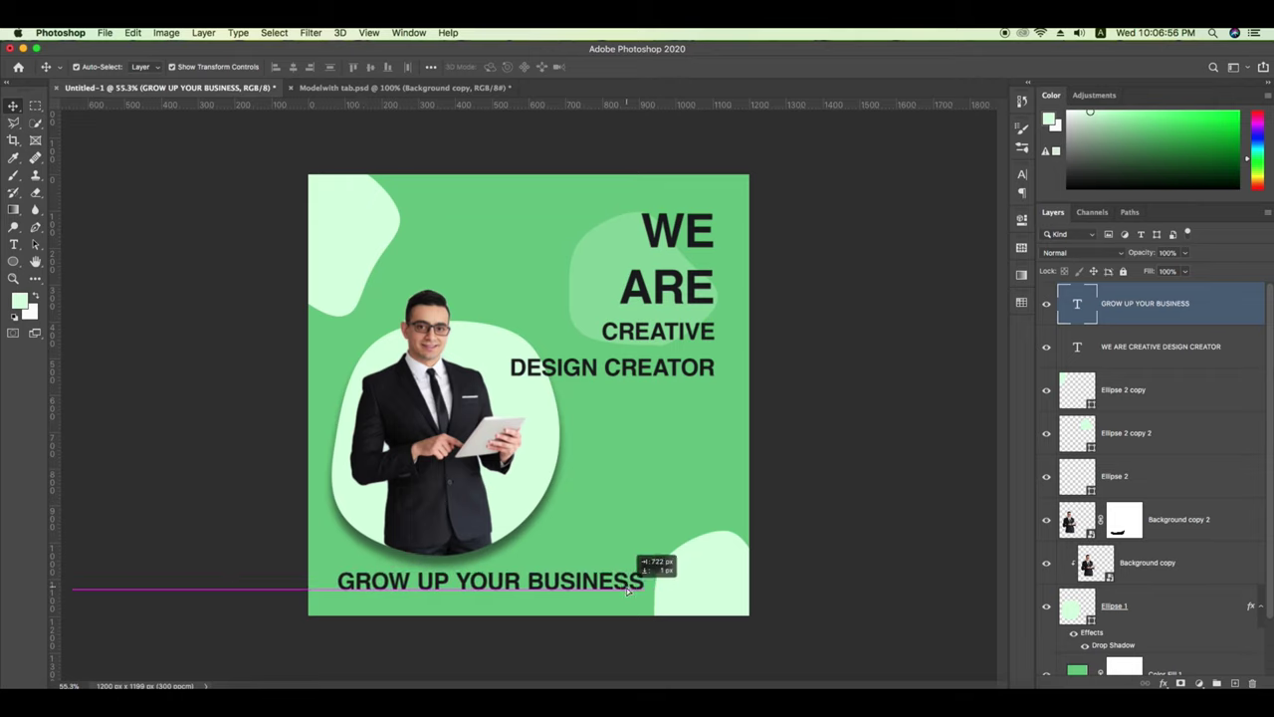
Set the tagline font to Butler Bold with Faux Bold enabled.
key(t)
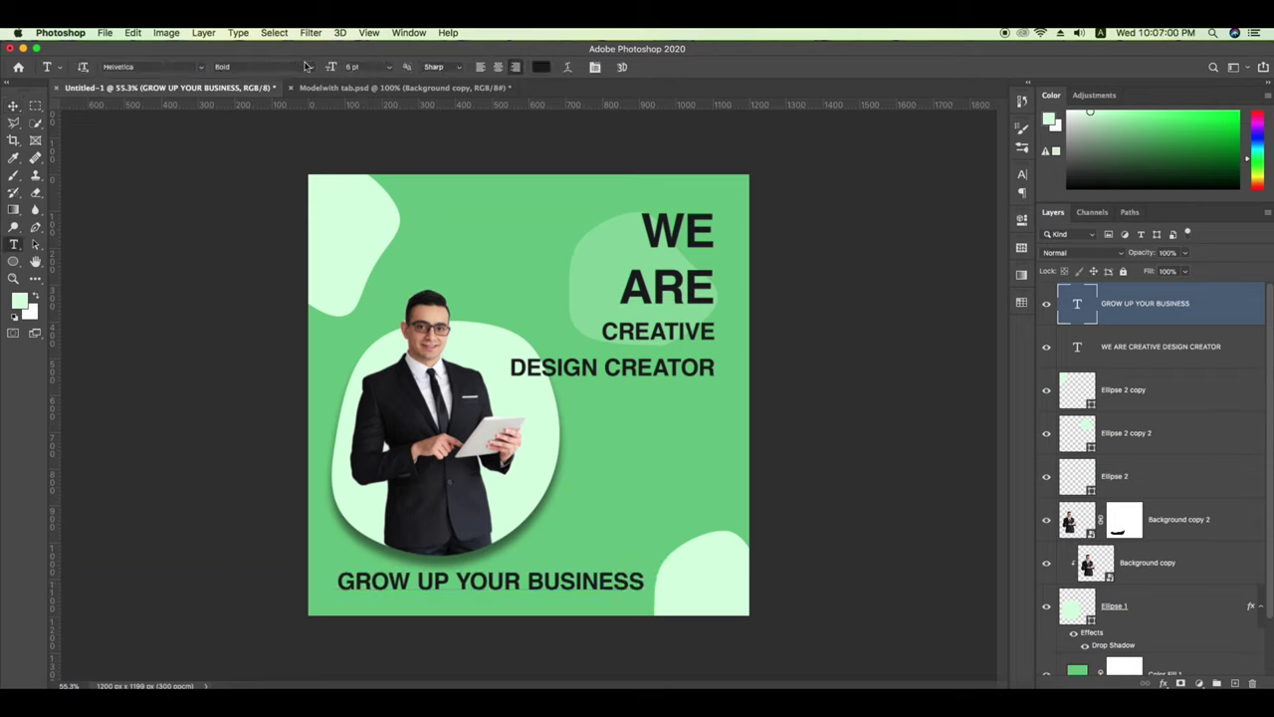
click(307, 66)
click(239, 62)
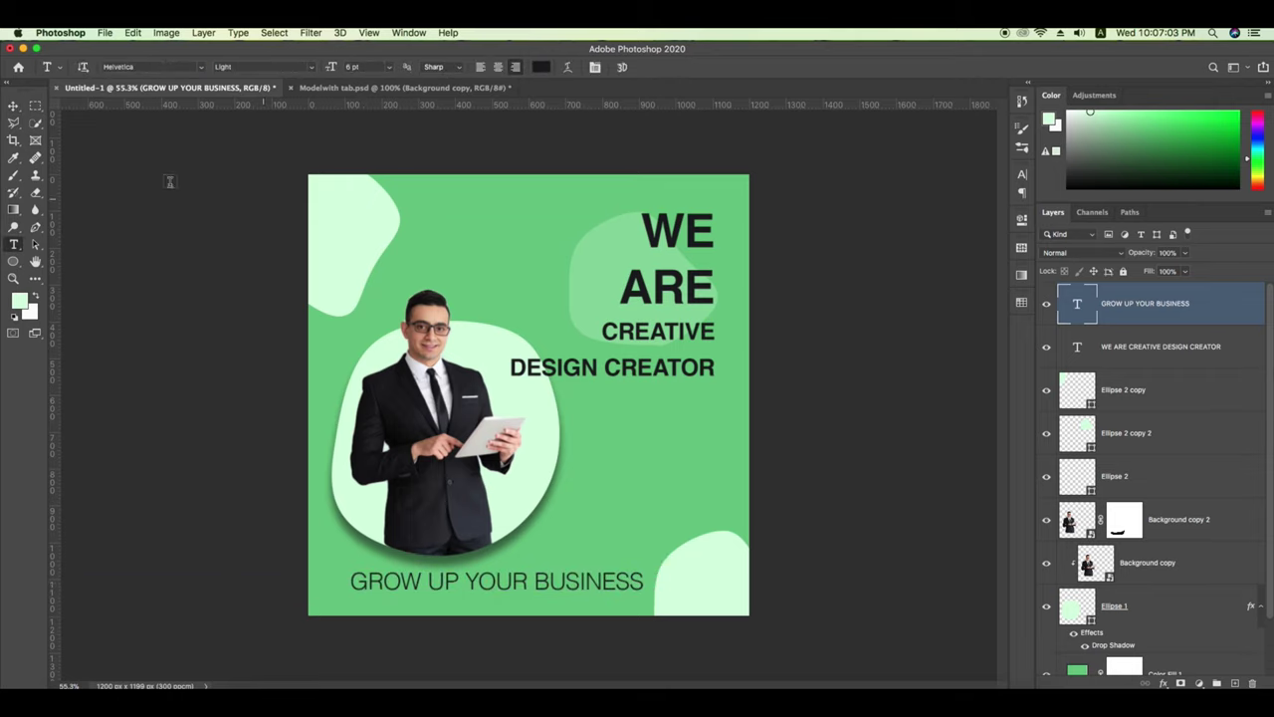
click(14, 107)
click(1021, 176)
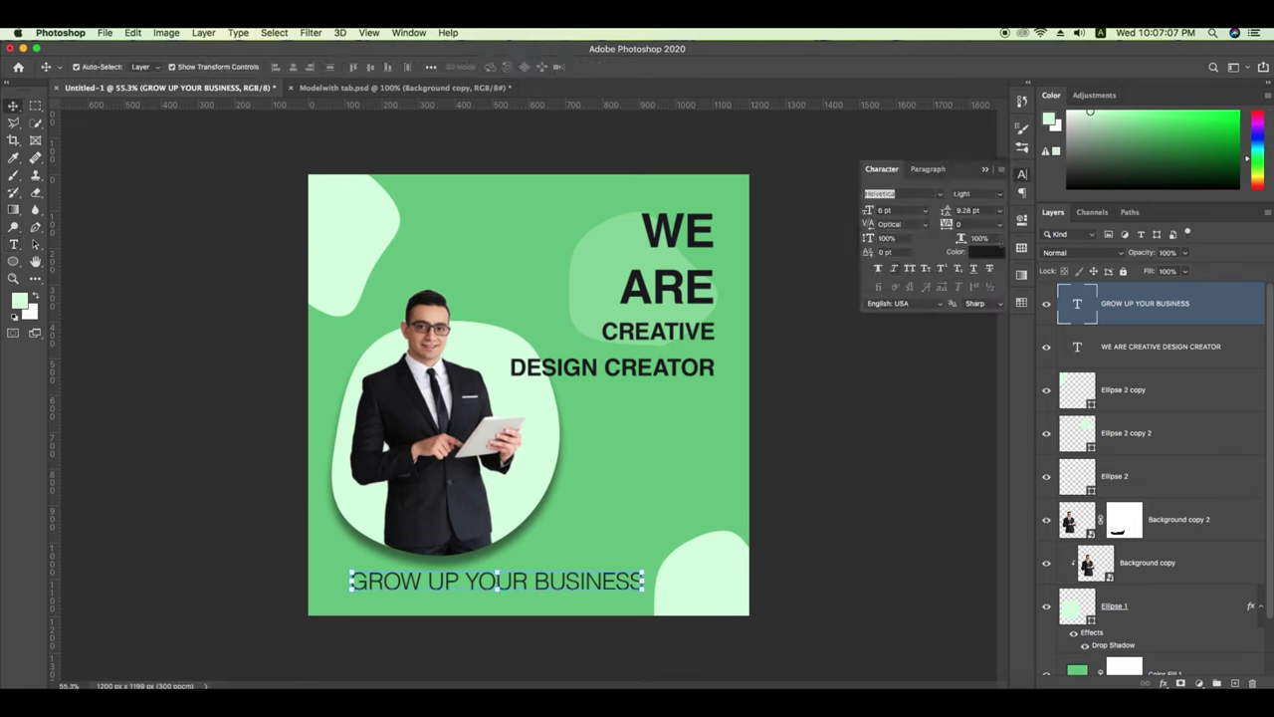
click(877, 269)
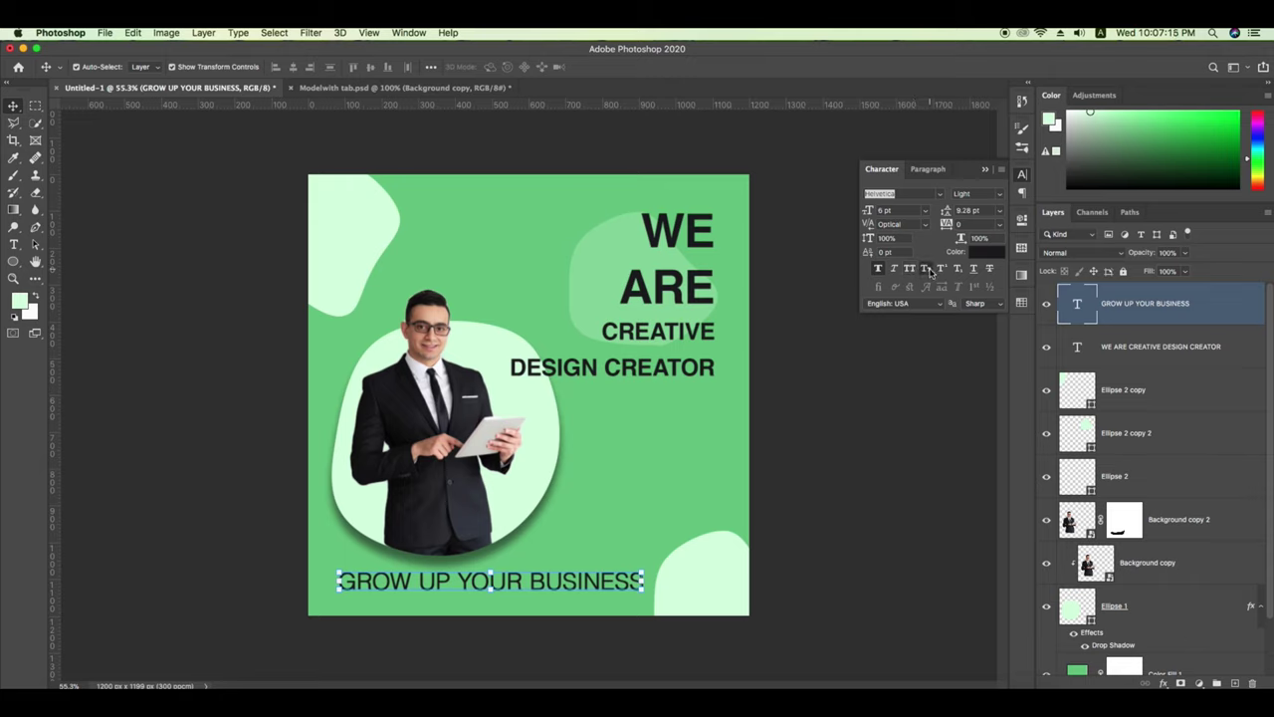
click(940, 193)
click(920, 210)
click(890, 238)
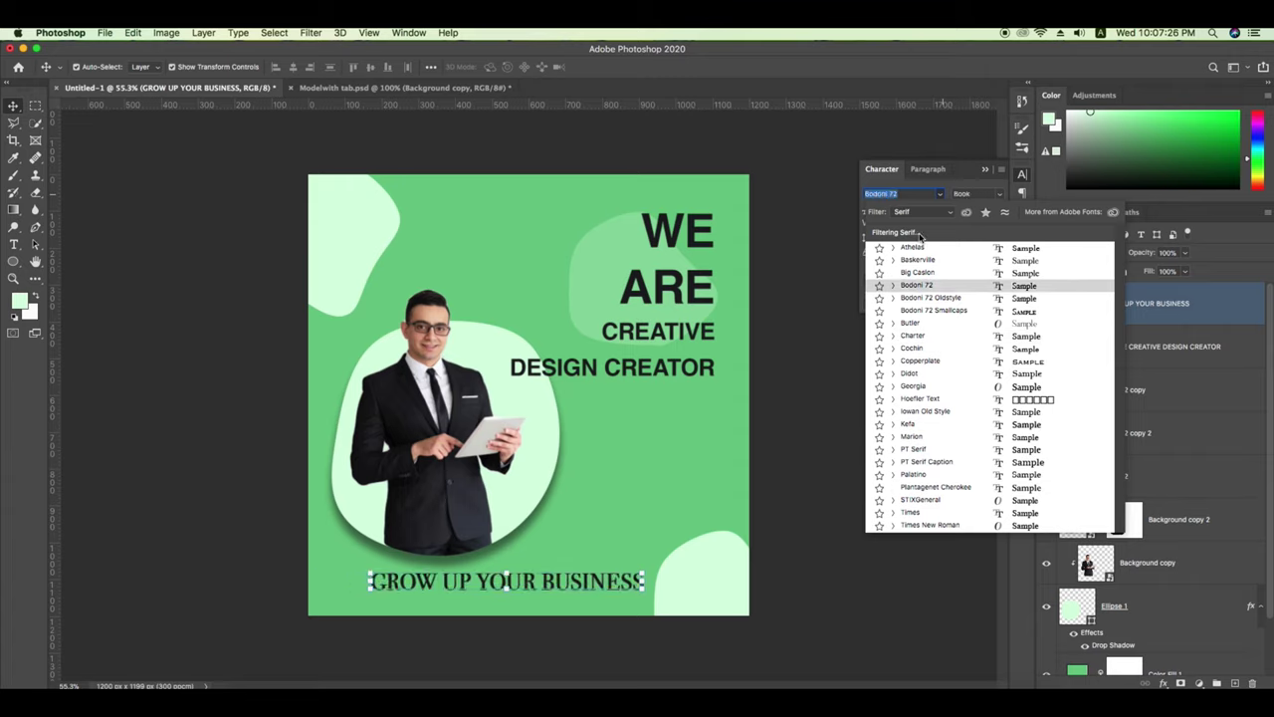
text(BUT)
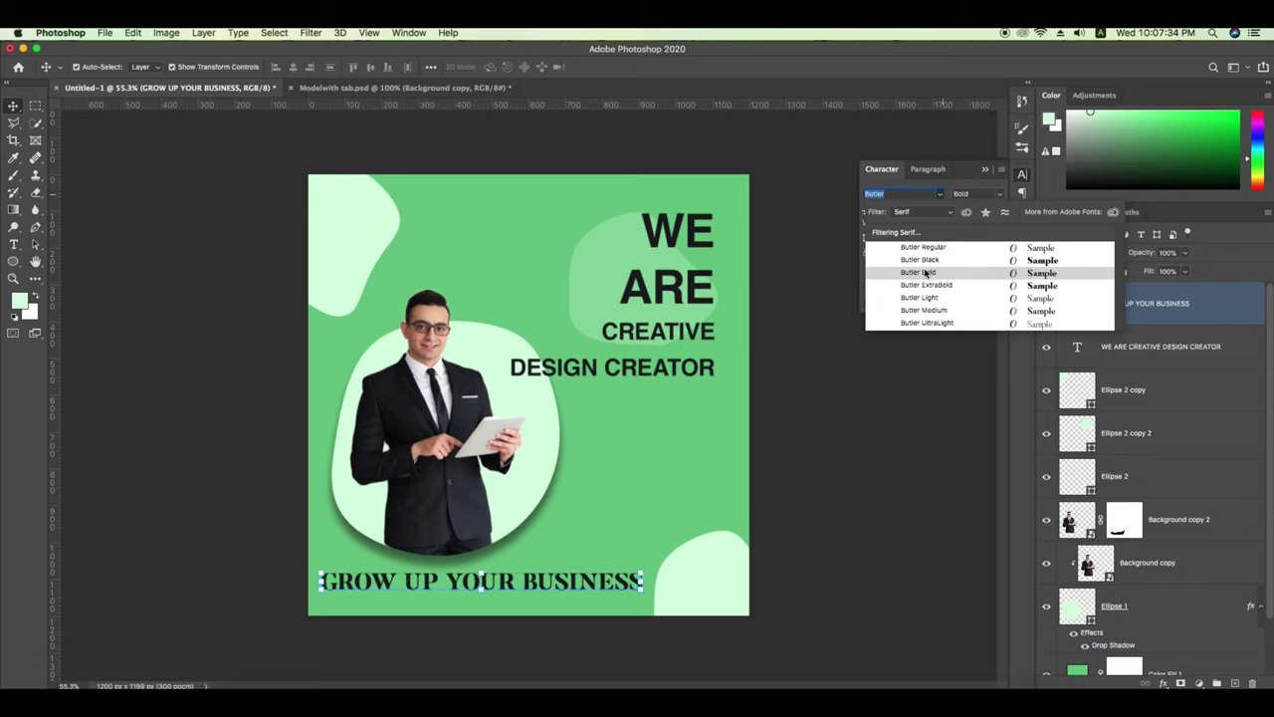
click(925, 272)
Nudge the tagline slightly right and color it white #ffffff.
drag(419, 585, 441, 583)
click(997, 256)
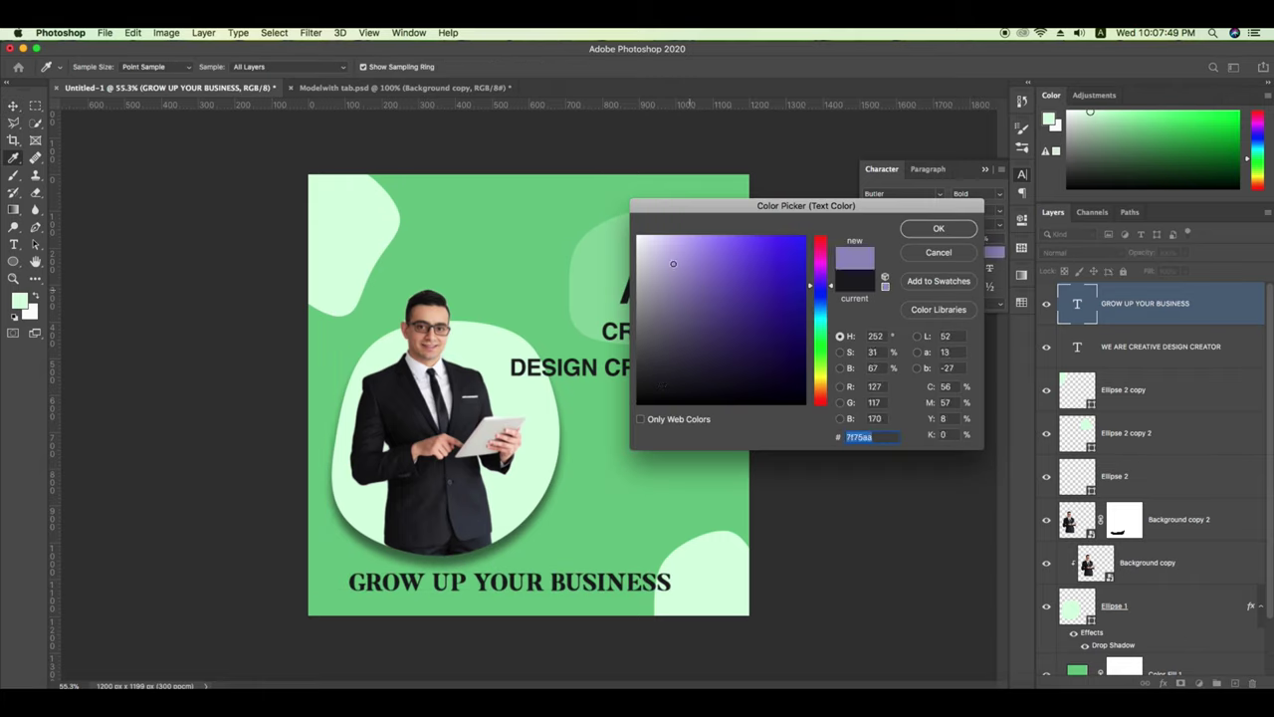
drag(673, 255, 631, 226)
click(933, 230)
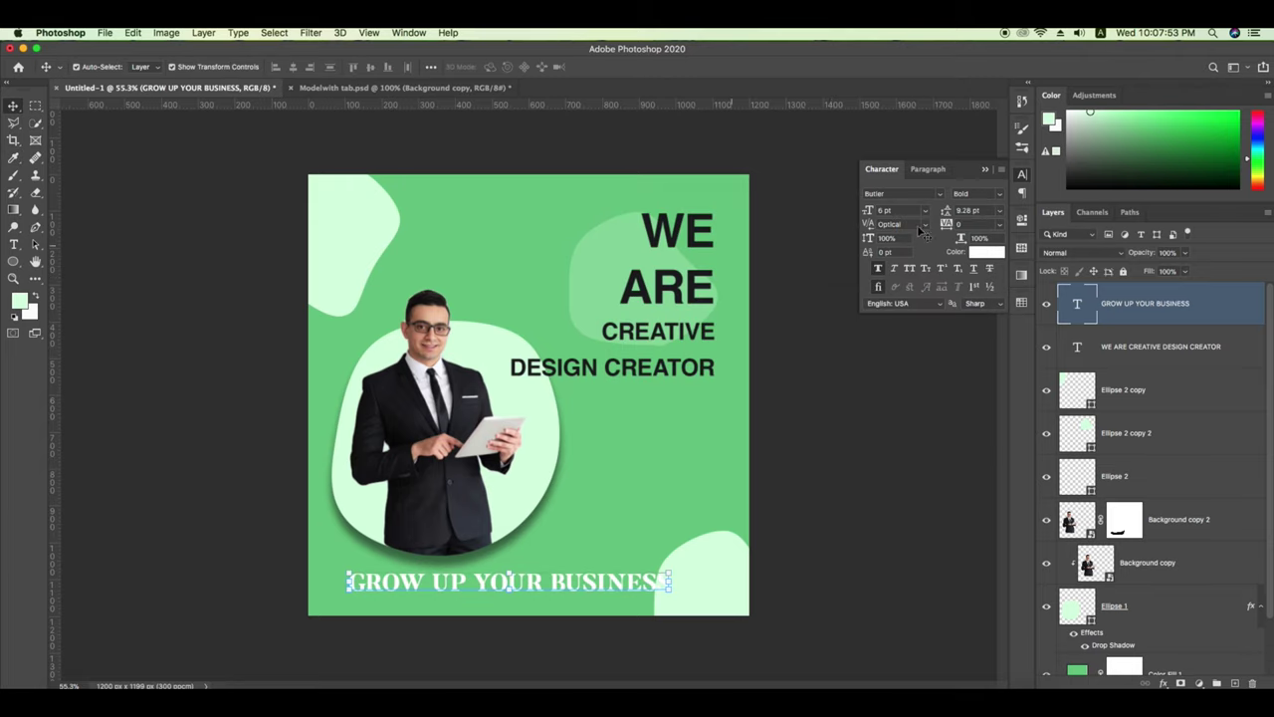
click(989, 173)
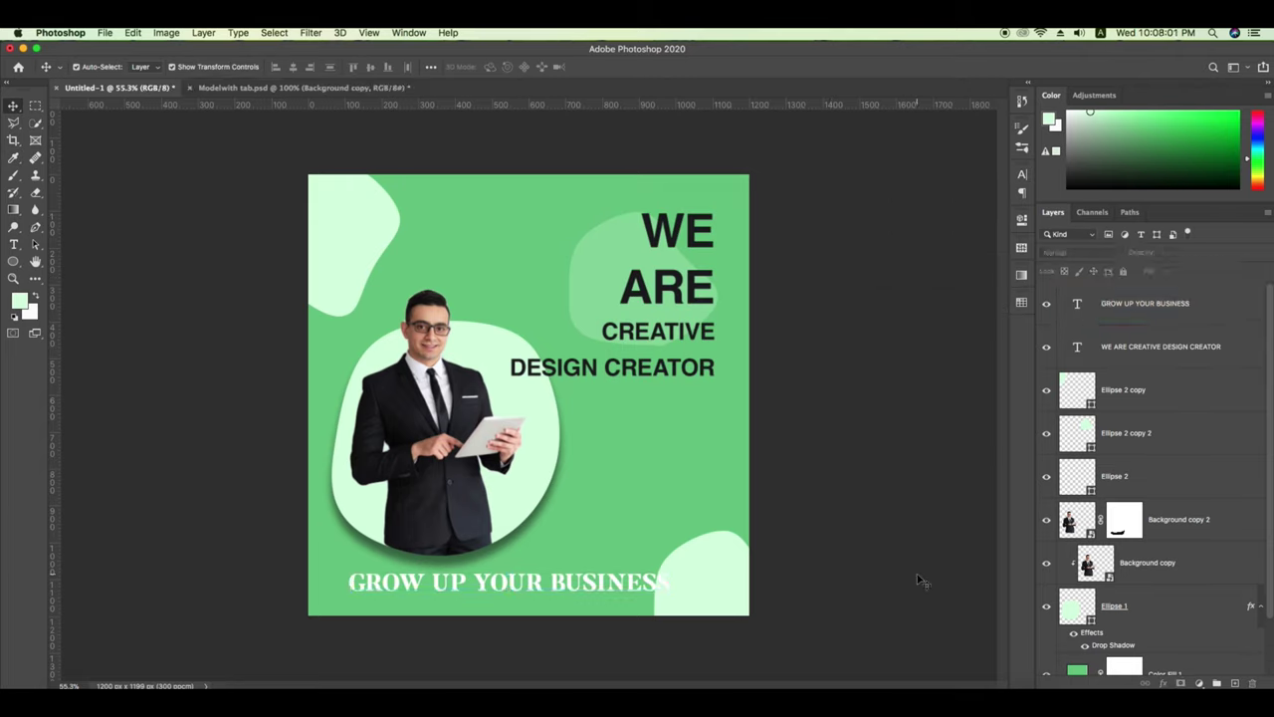
key(ctrl+s)
Browse to the PSD PHOTO > NEW T.B.P.L folder, search 'NAF LOG', and open goole naf logo.jpg.
click(553, 298)
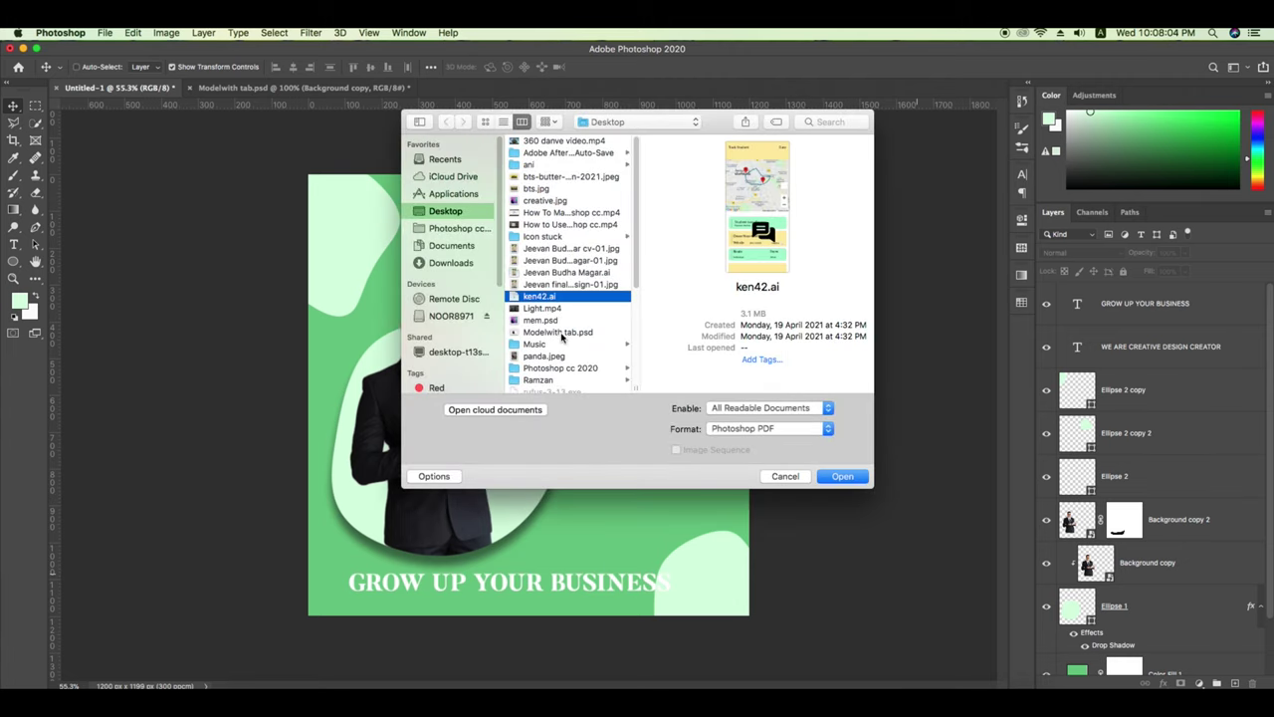
scroll(558, 318, down, 2)
scroll(560, 338, down, 8)
scroll(562, 338, up, 5)
click(450, 316)
click(547, 308)
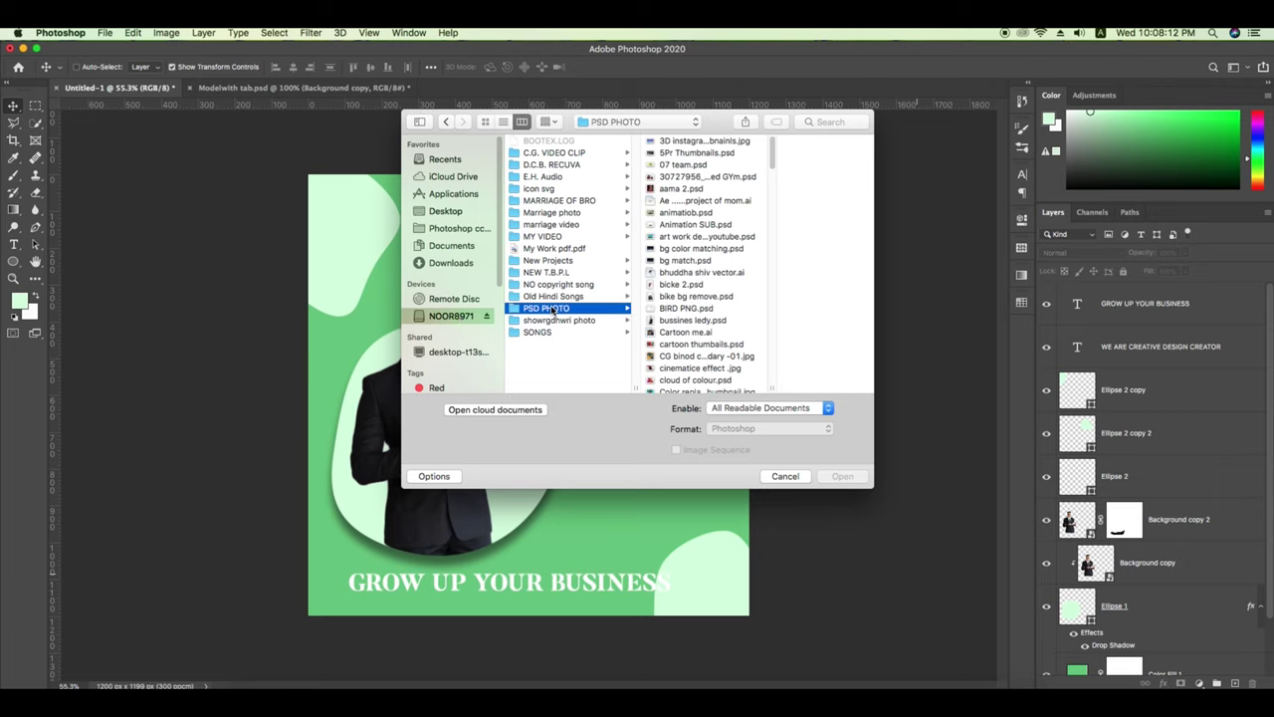
click(546, 271)
click(826, 122)
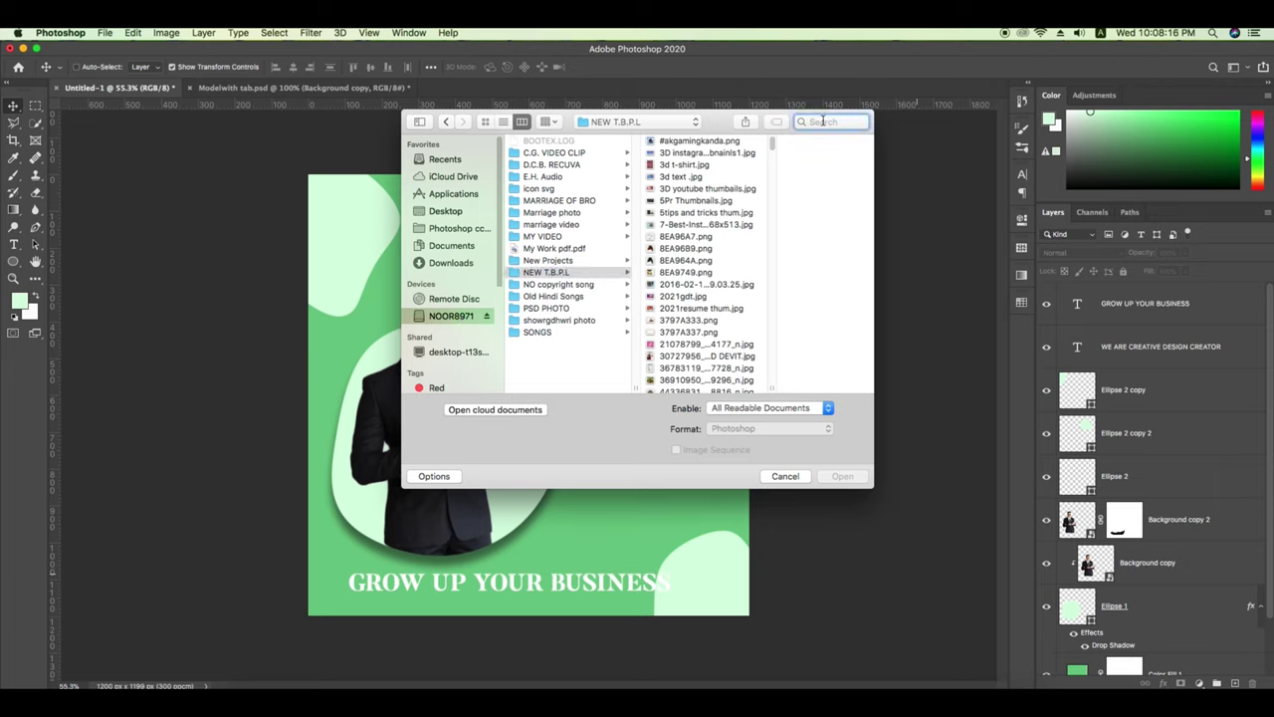
text(NAF LOG)
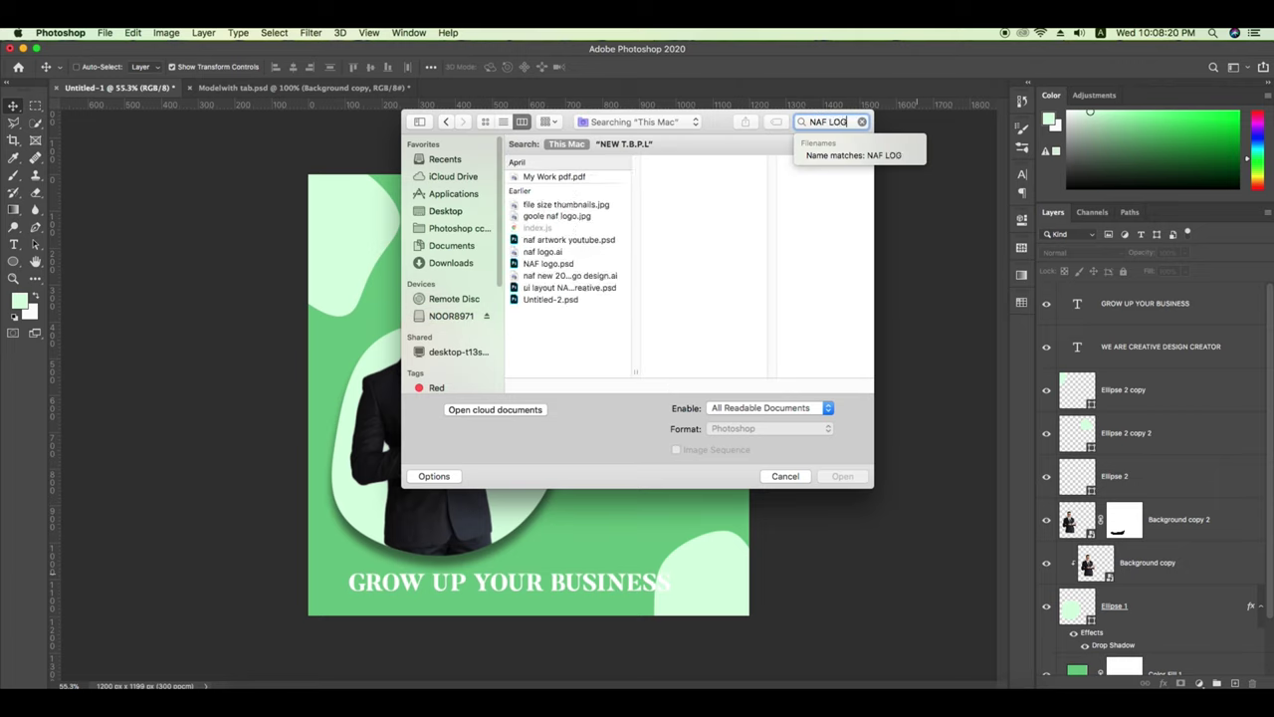
click(565, 216)
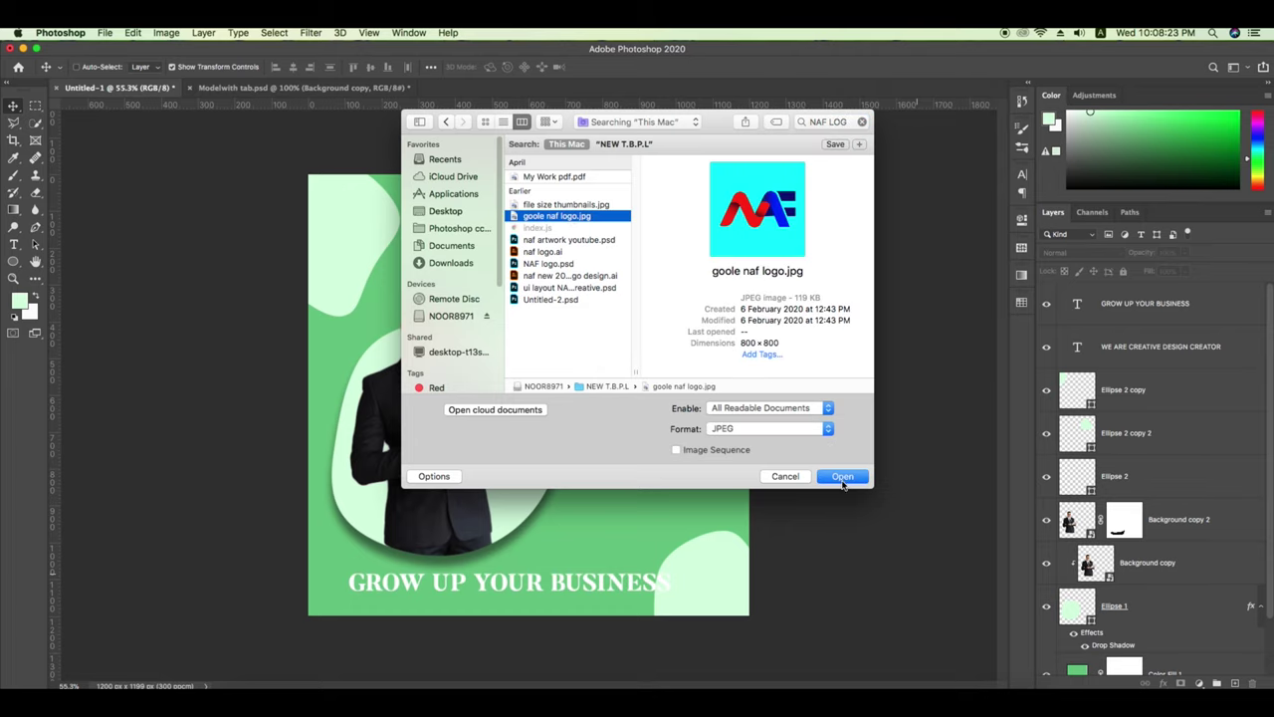
click(842, 478)
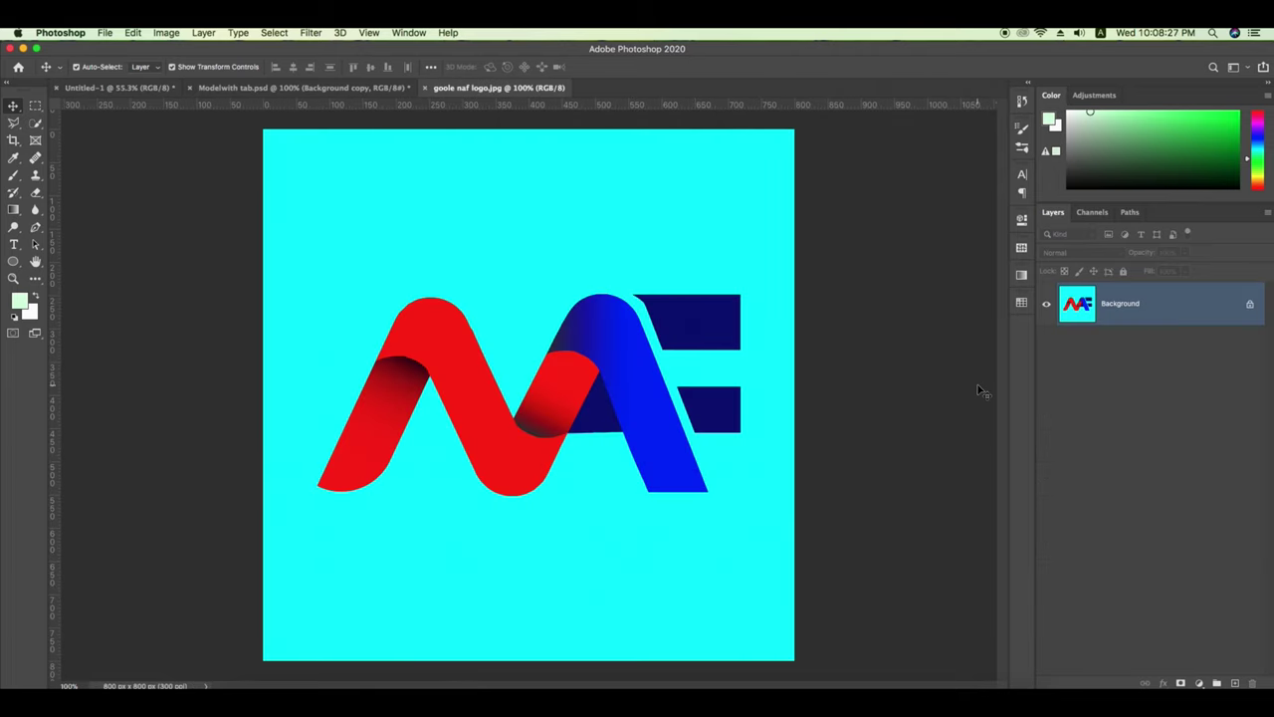
Bring the logo into the ad as a smart object, shrunk and placed upper left.
key(ctrl+j)
drag(600, 435, 664, 411)
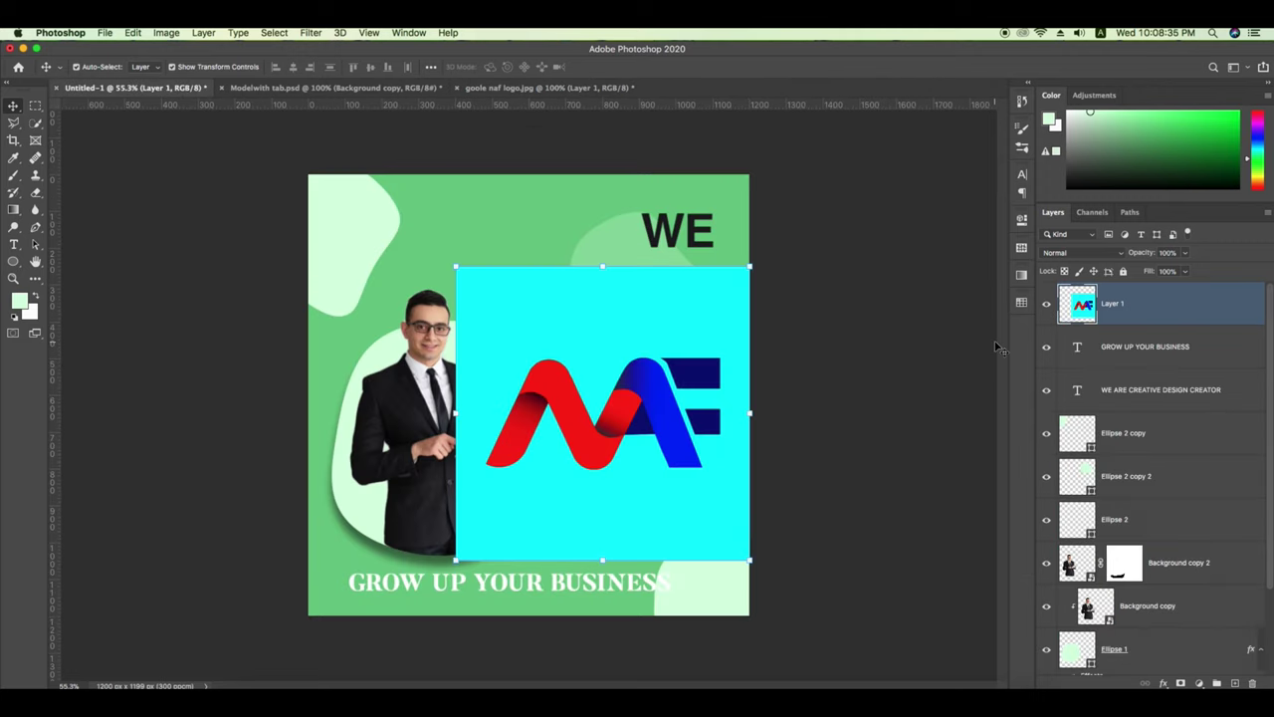
right_click(1204, 297)
click(1072, 290)
key(ctrl+t)
mouse_move(750, 413)
mouse_down()
mouse_move(620, 413)
mouse_move(497, 273)
mouse_move(515, 283)
mouse_up()
key(Return)
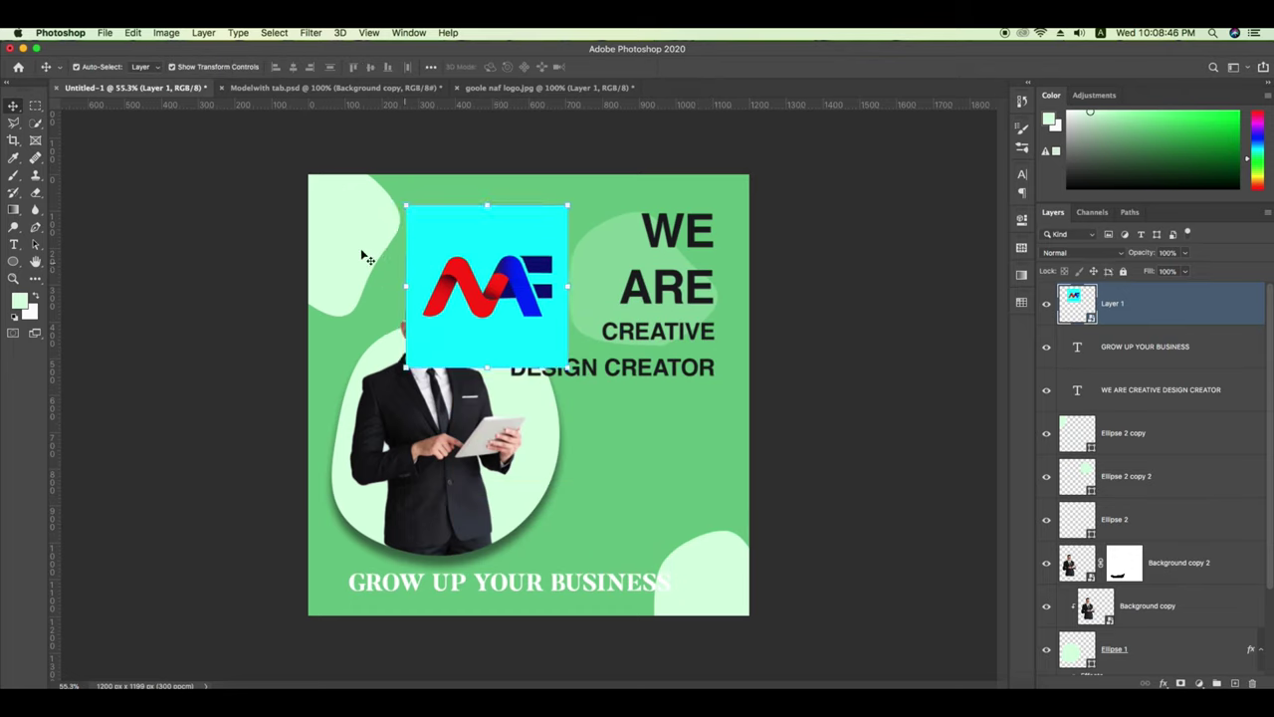
drag(362, 250, 369, 205)
Put the top-left blob under the logo, clip the logo to it, and stretch it to fill.
click(520, 290)
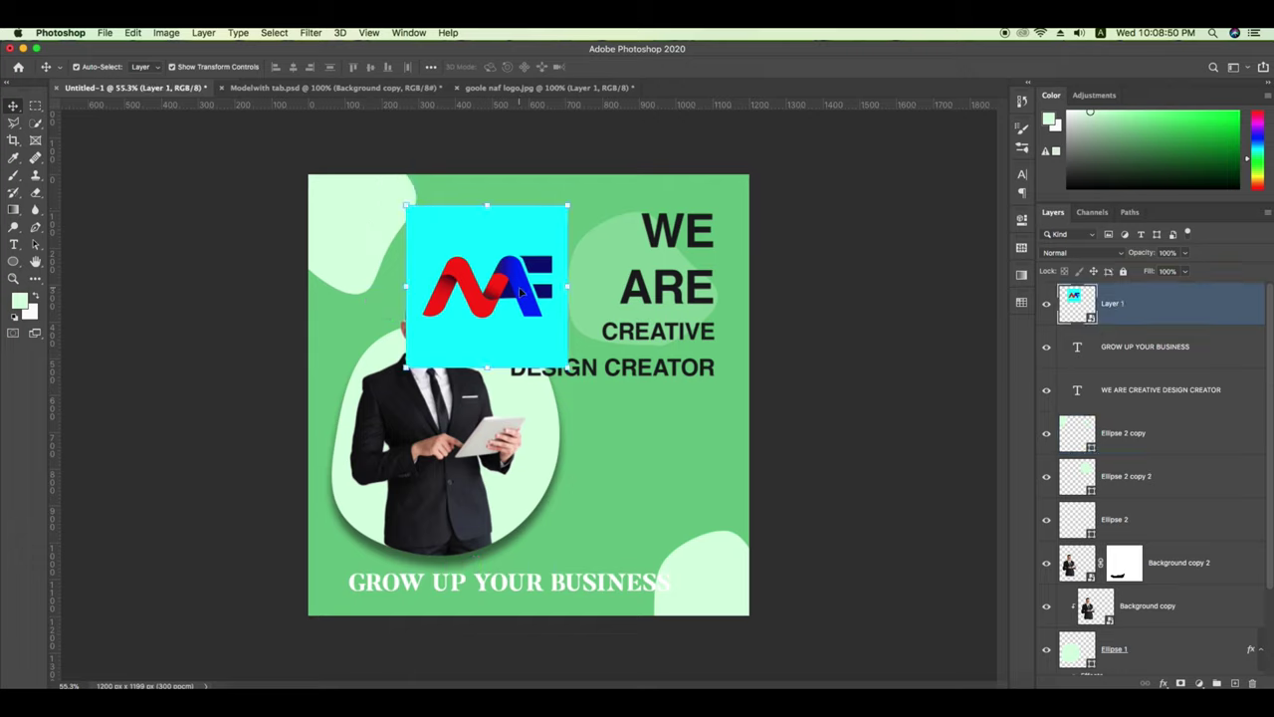
click(381, 218)
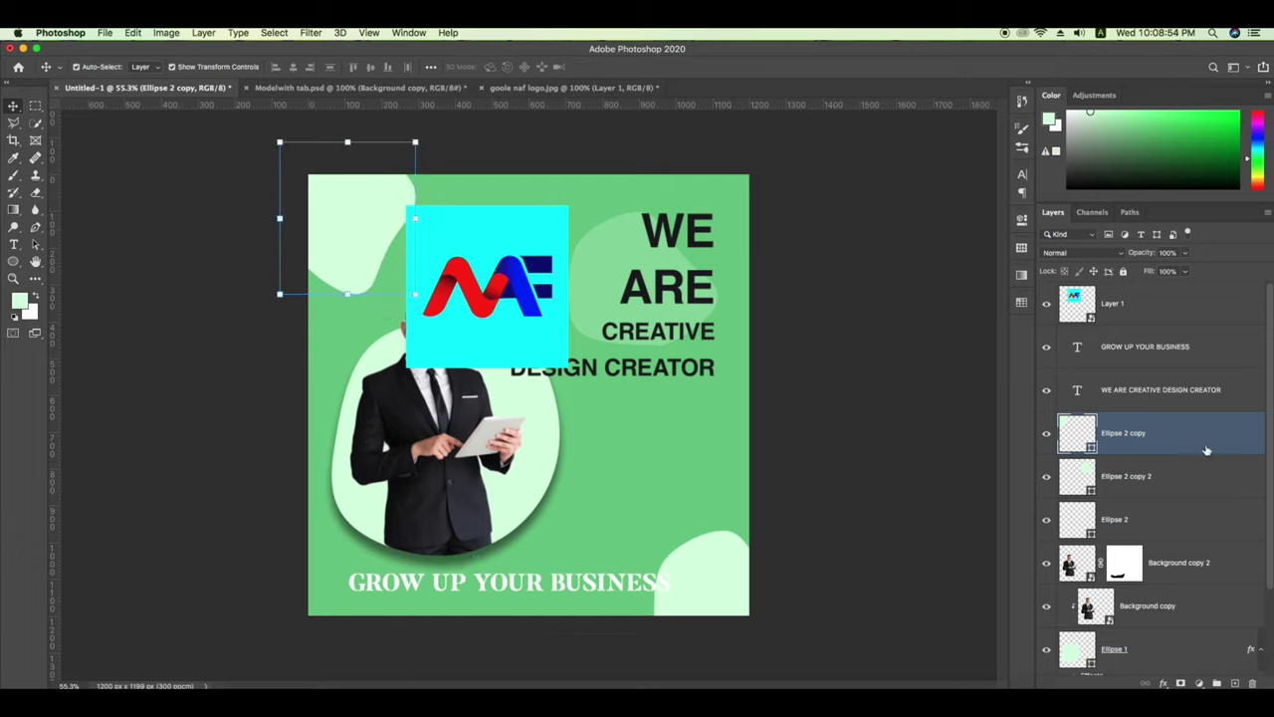
drag(1071, 441, 1090, 314)
click(1087, 312)
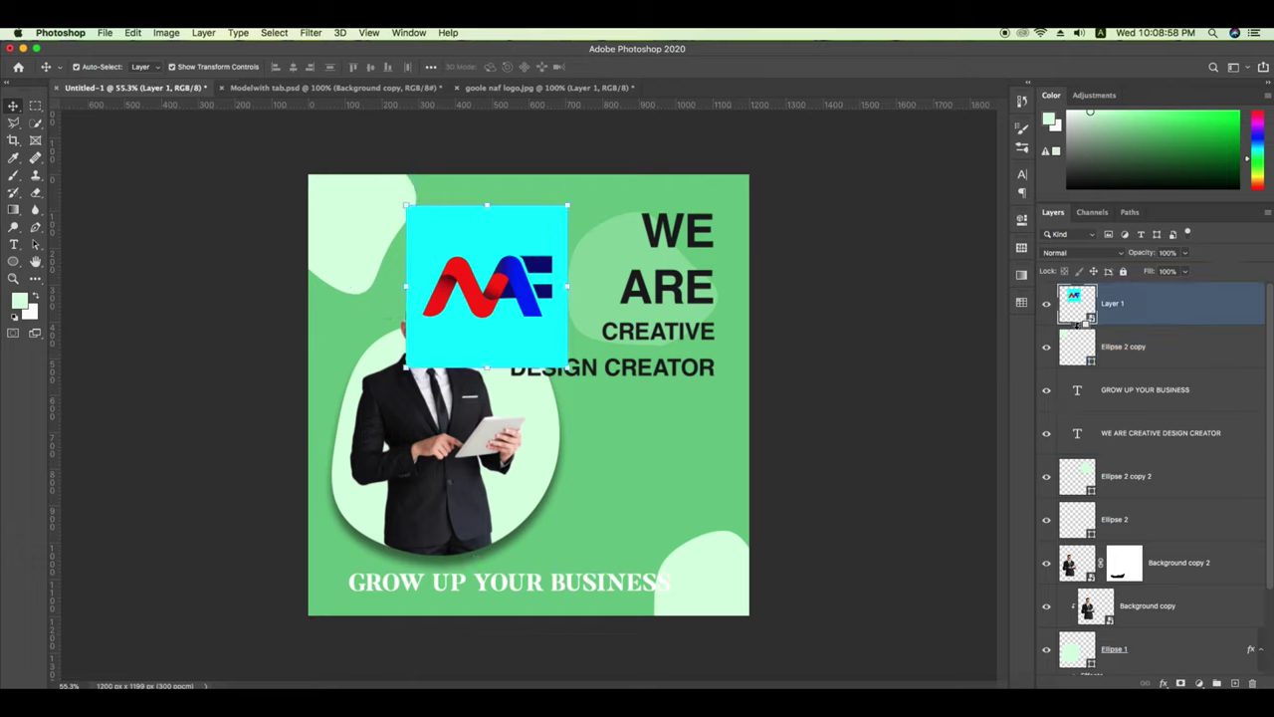
alt+click(1077, 325)
click(423, 249)
drag(418, 214, 348, 182)
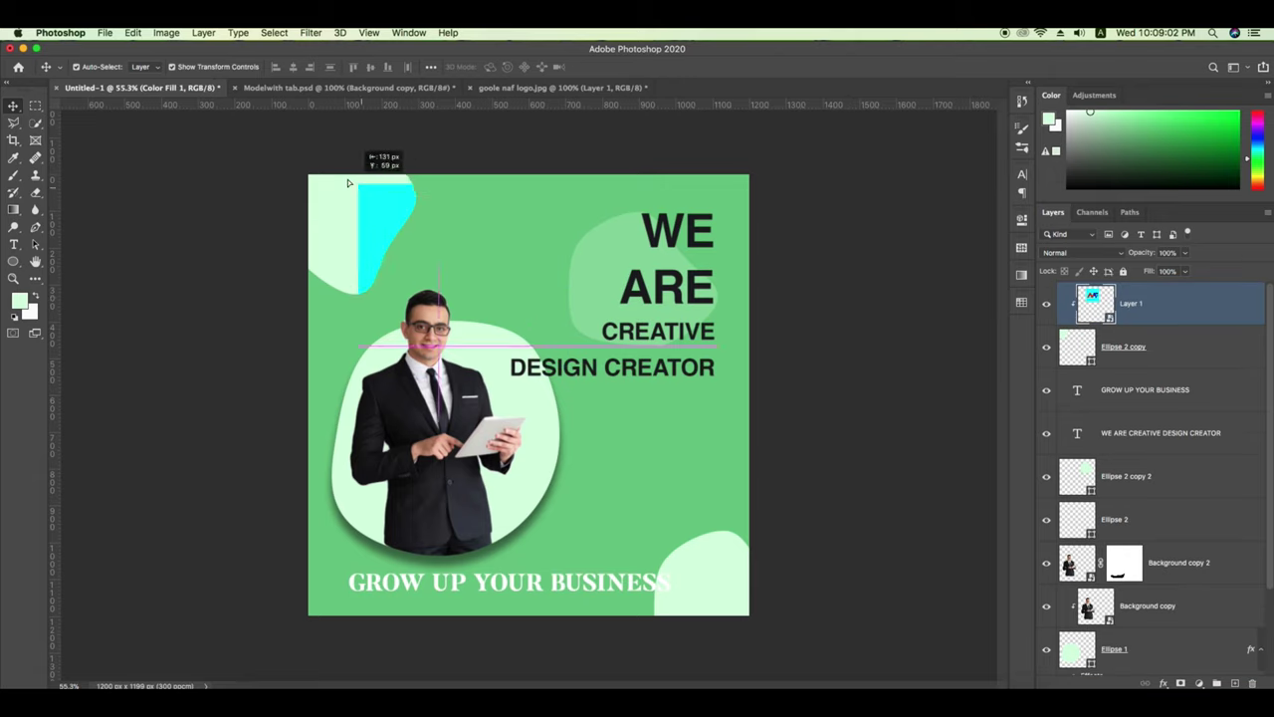
key(ctrl+t)
mouse_move(430, 221)
mouse_down()
mouse_move(398, 224)
mouse_move(385, 200)
mouse_move(378, 217)
mouse_up()
key(Return)
Move the blob into the top-left corner and rotate it about 41° counter-clockwise.
key(ctrl+t)
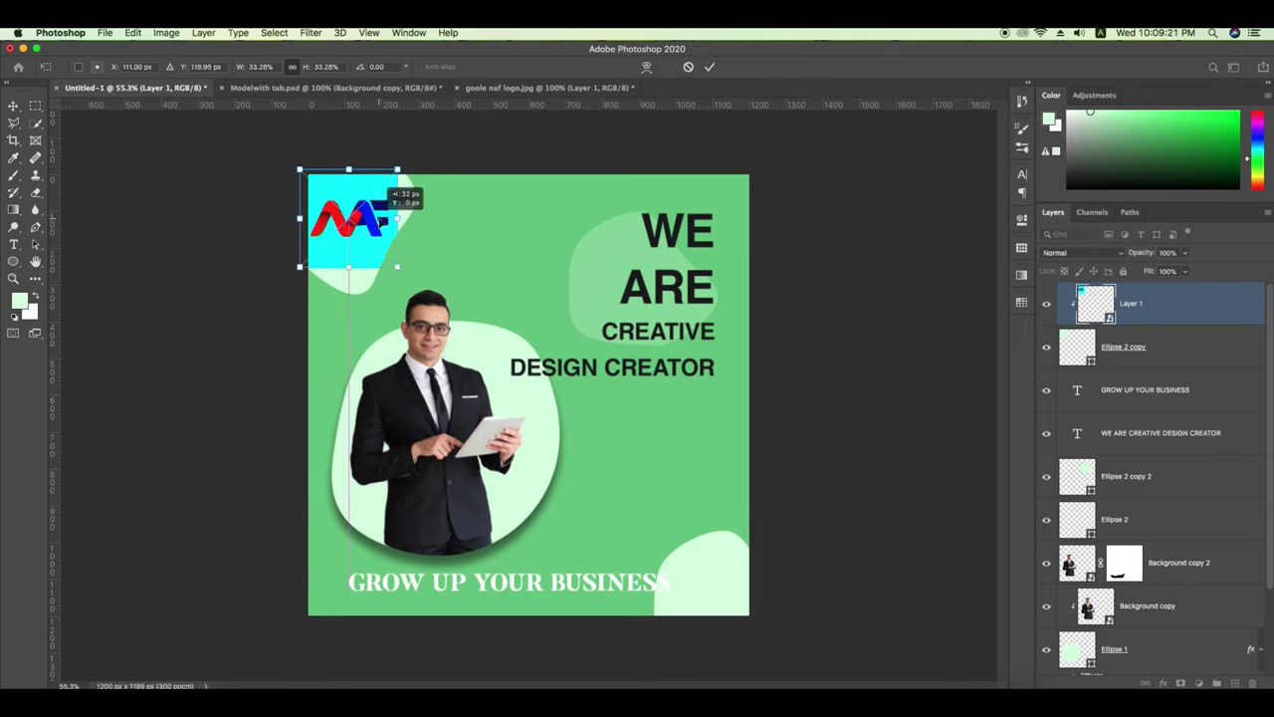
click(709, 67)
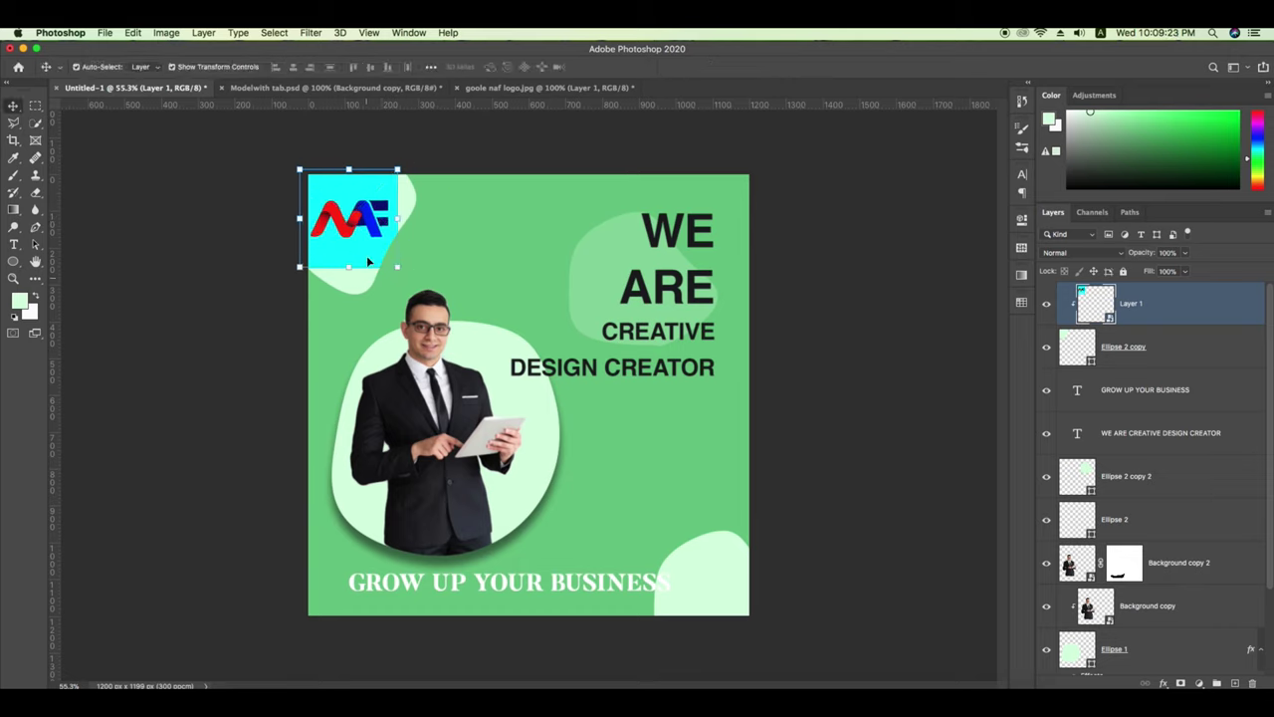
click(1092, 348)
drag(363, 286, 361, 262)
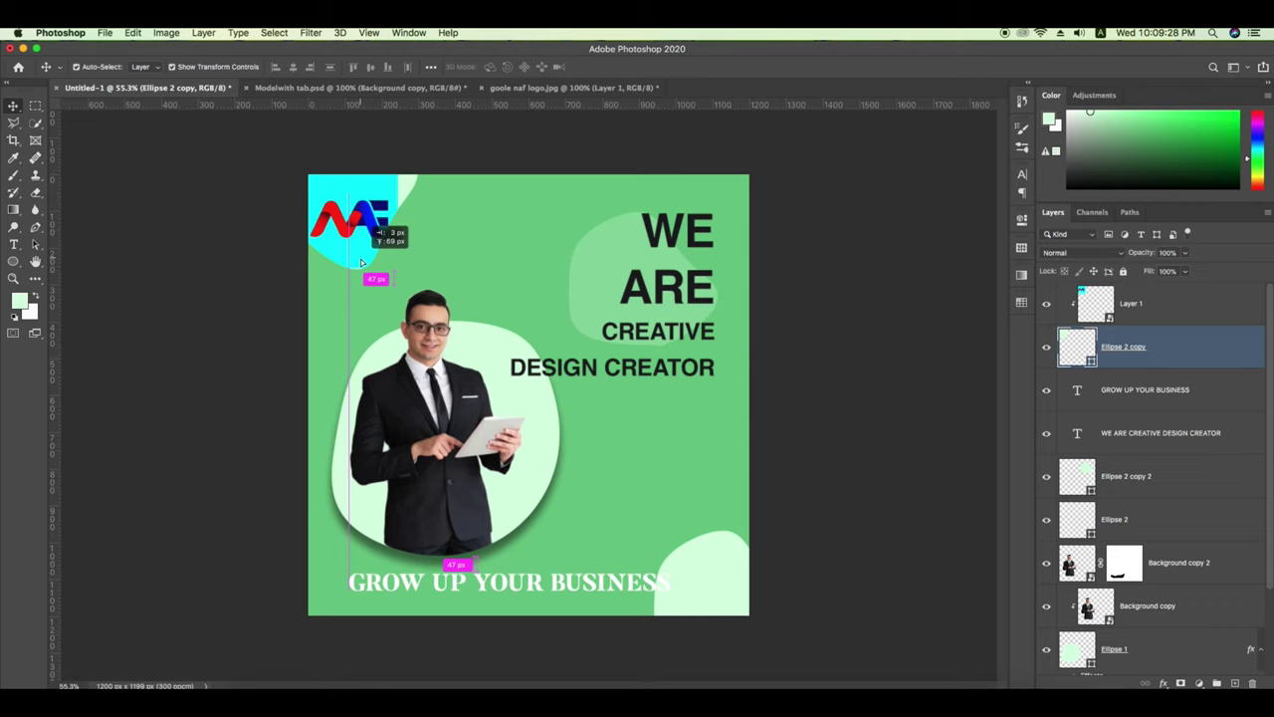
key(ctrl+t)
drag(428, 118, 351, 119)
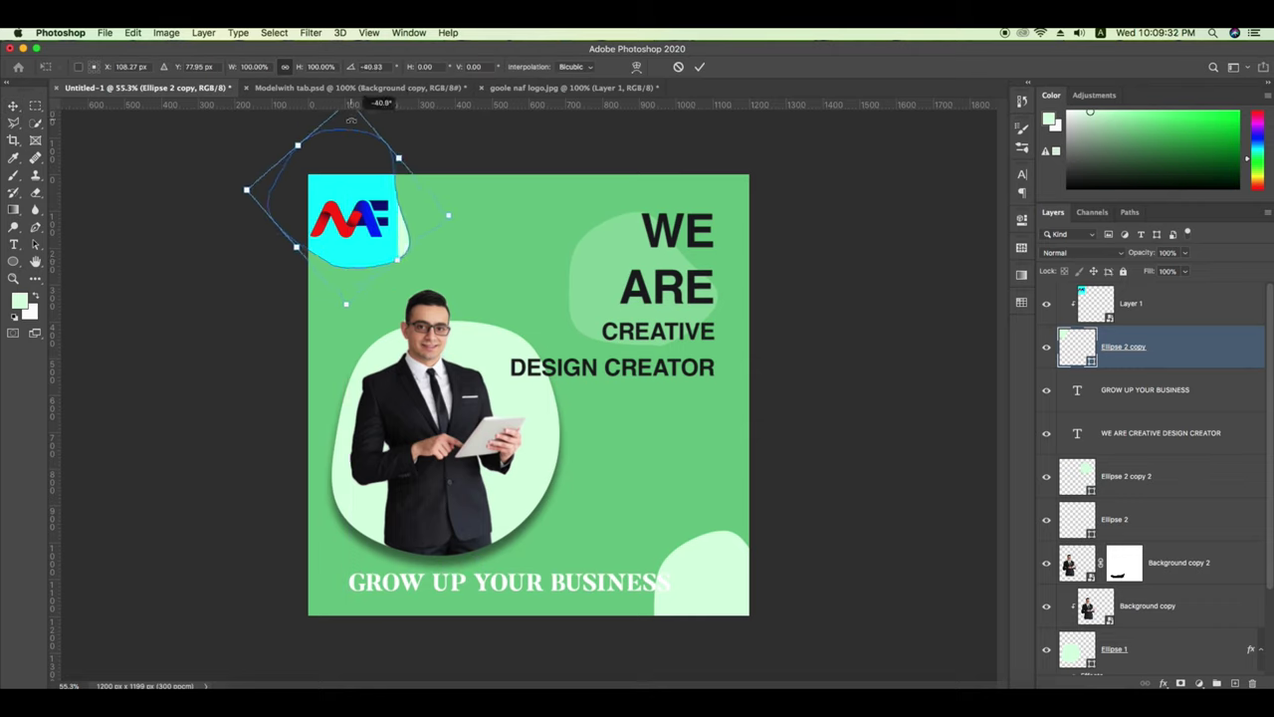
drag(359, 253, 346, 236)
click(700, 67)
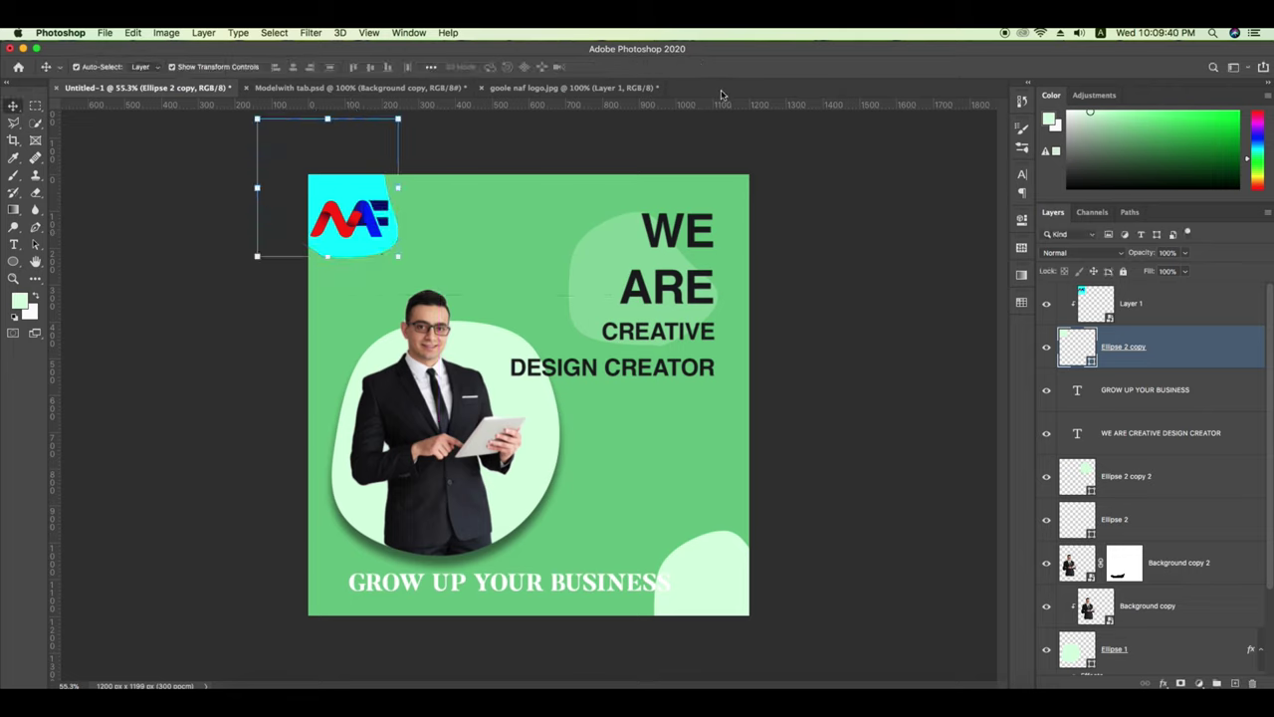
click(630, 554)
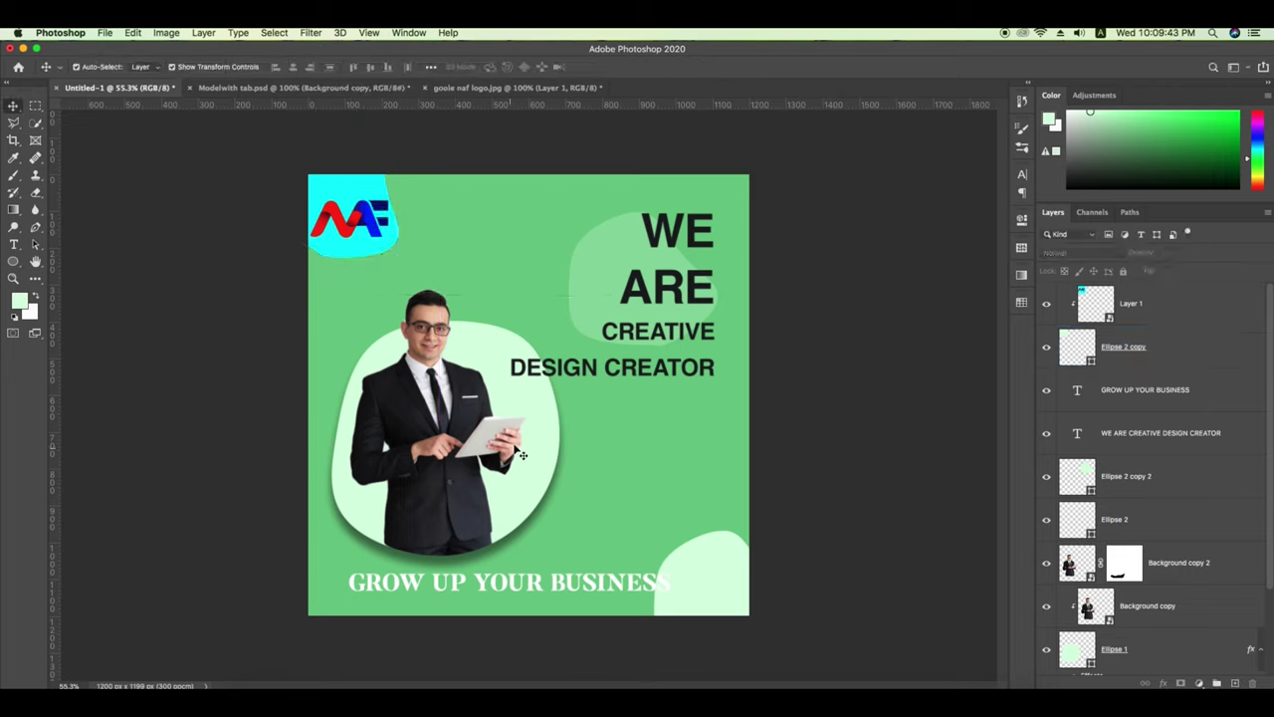
click(470, 445)
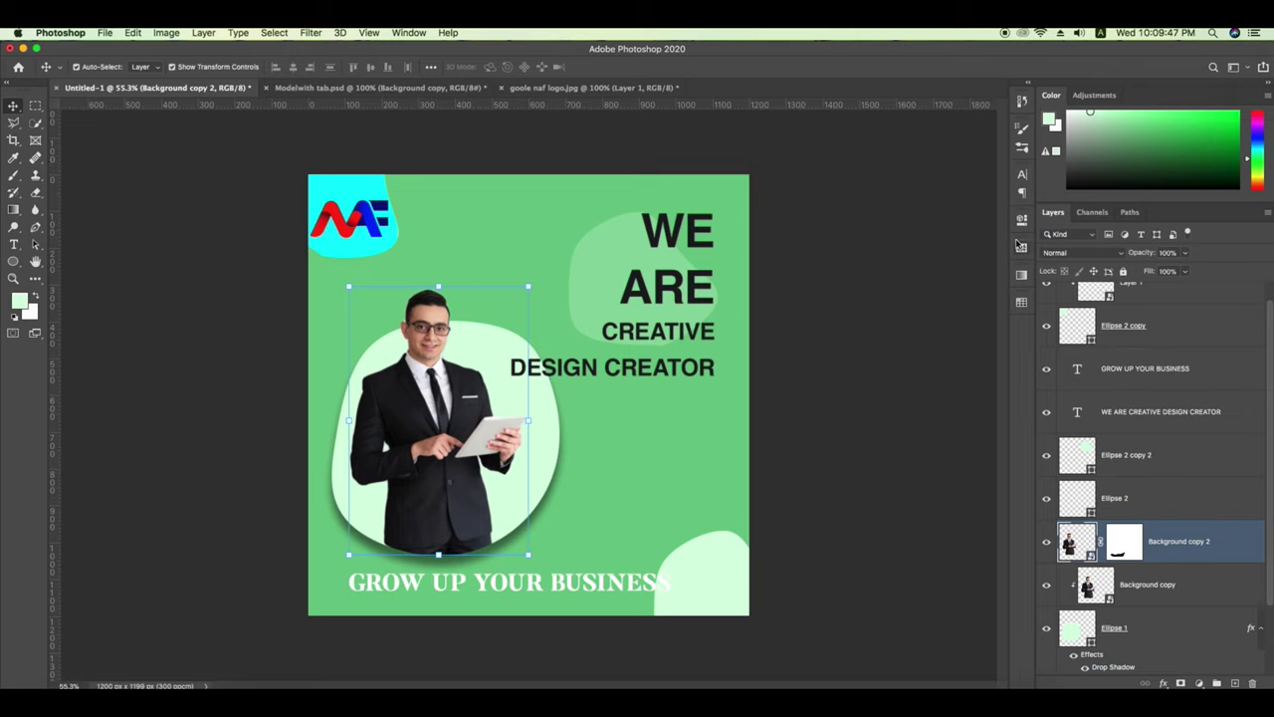
Add a Hue/Saturation adjustment layer above the businessman with Lightness +8.
click(1094, 95)
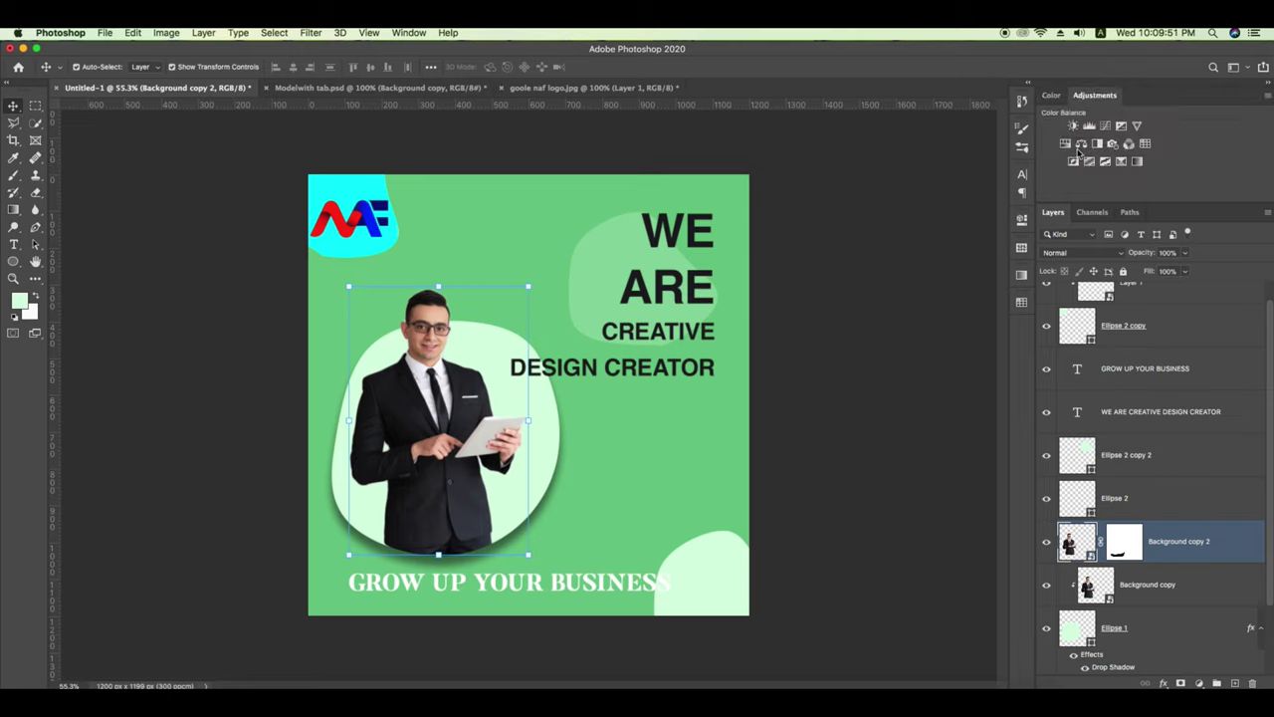
click(1066, 143)
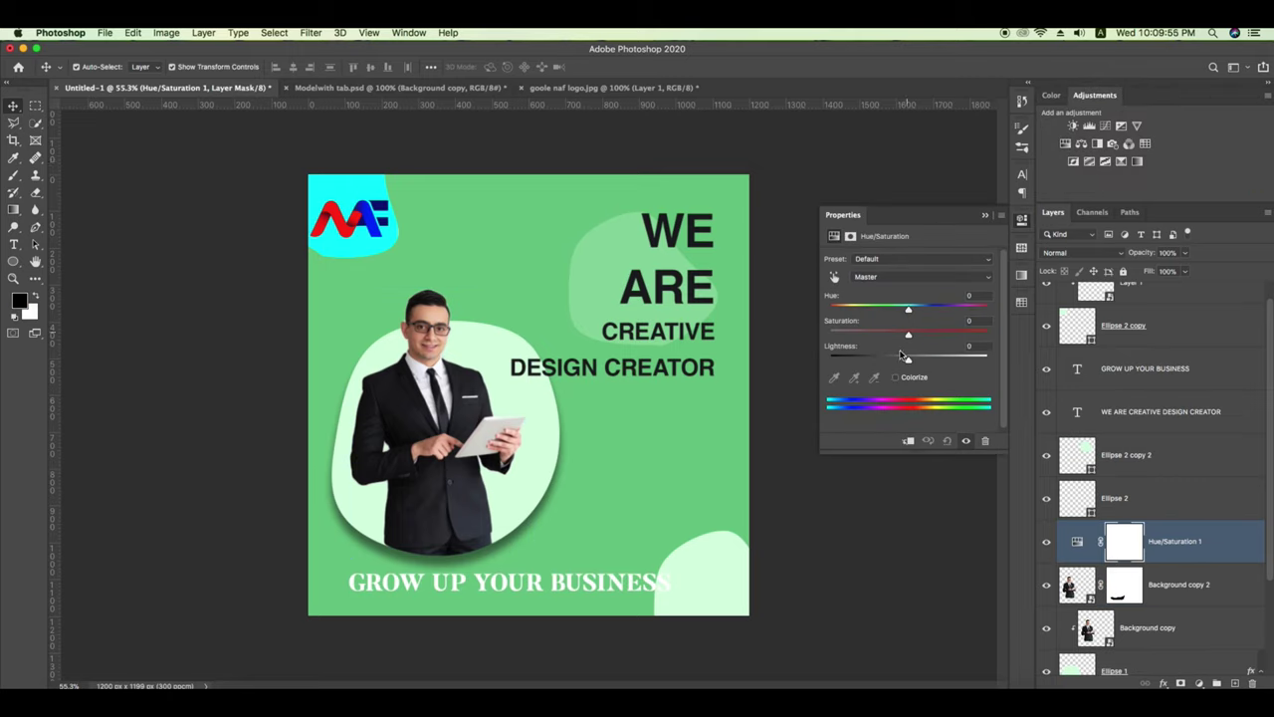
drag(908, 309, 894, 312)
drag(910, 362, 915, 363)
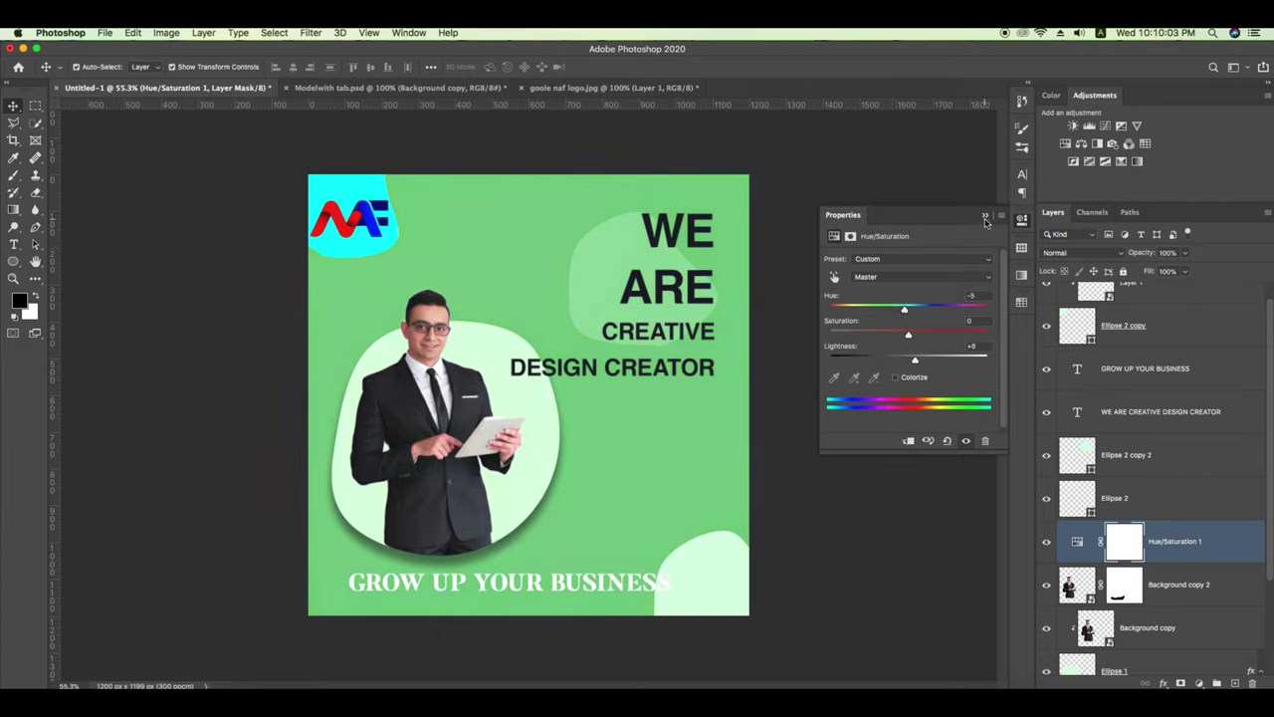
click(984, 216)
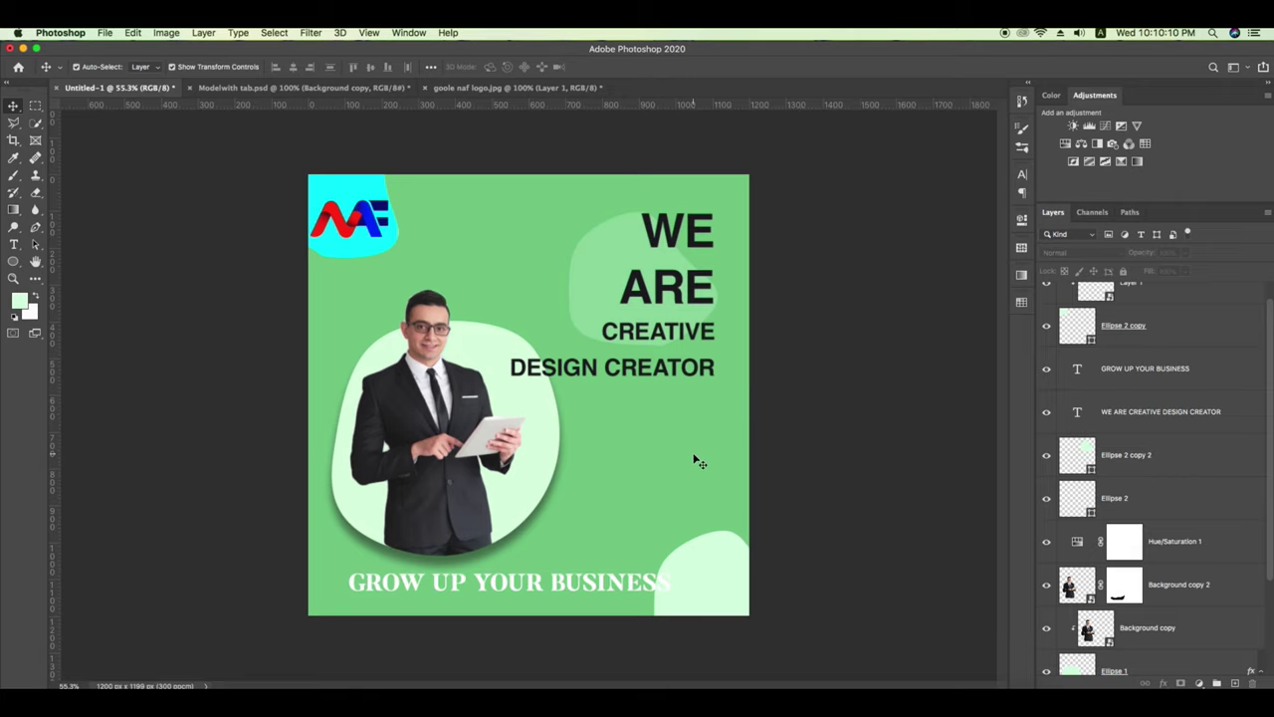
click(865, 702)
Google 'FREE TEXTURE' in a new tab and browse the Pexels texture results.
key(super+t)
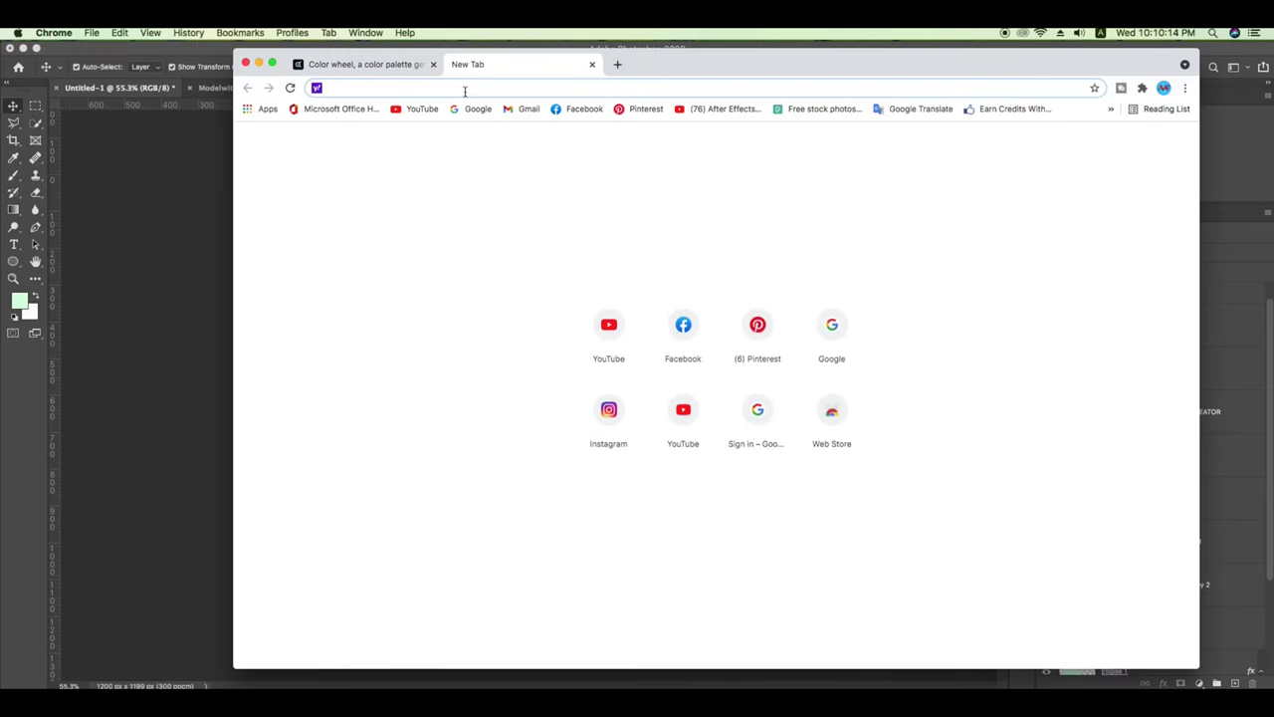
click(469, 110)
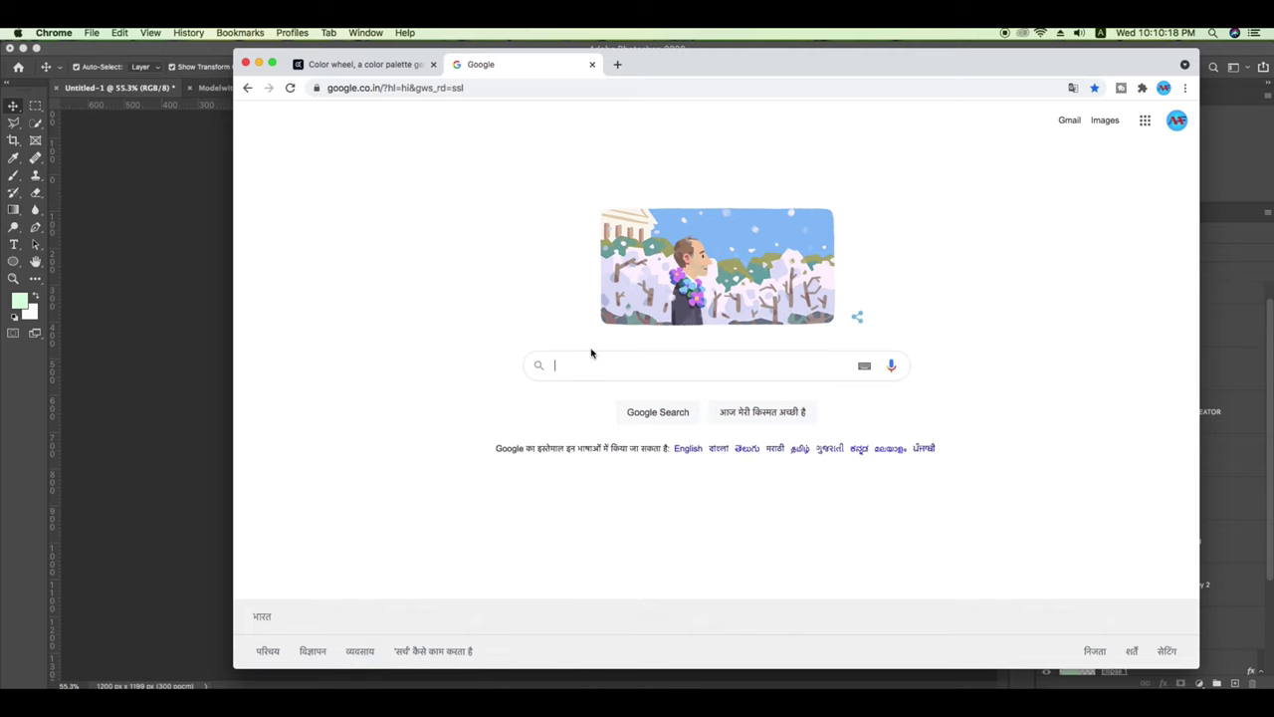
text(FREE TEXTURE)
key(Return)
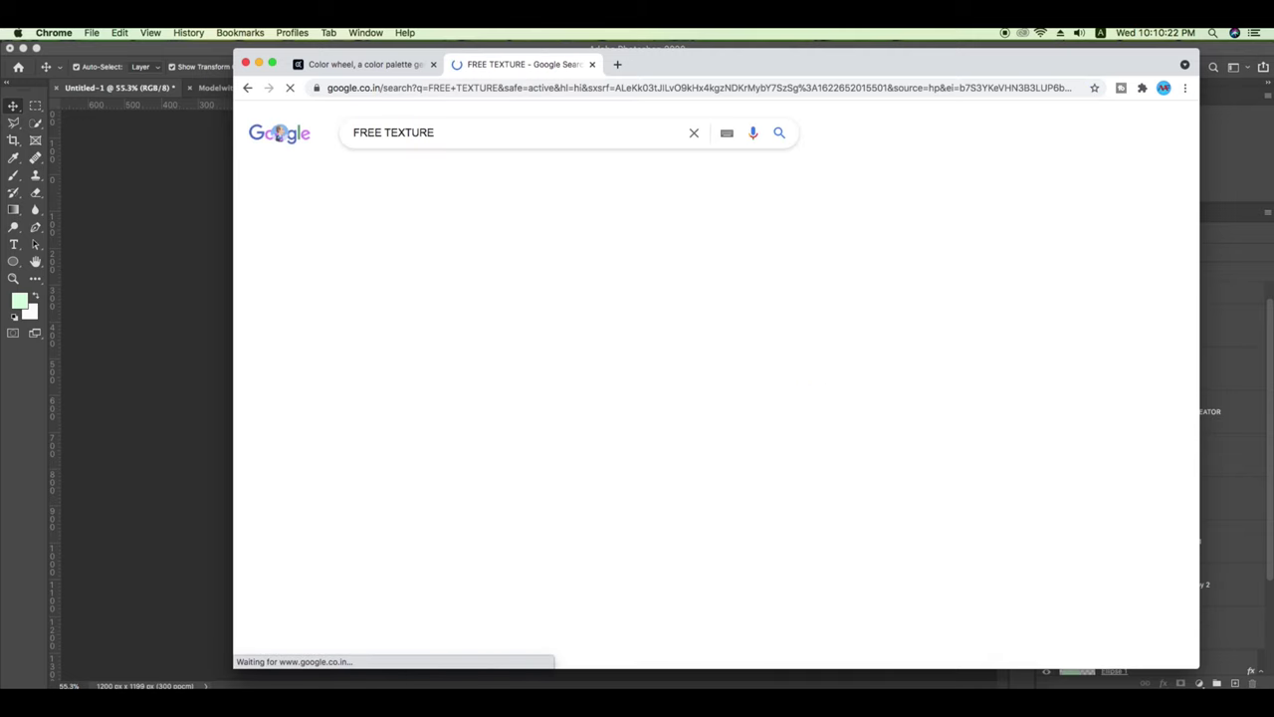
click(498, 255)
scroll(557, 358, down, 3)
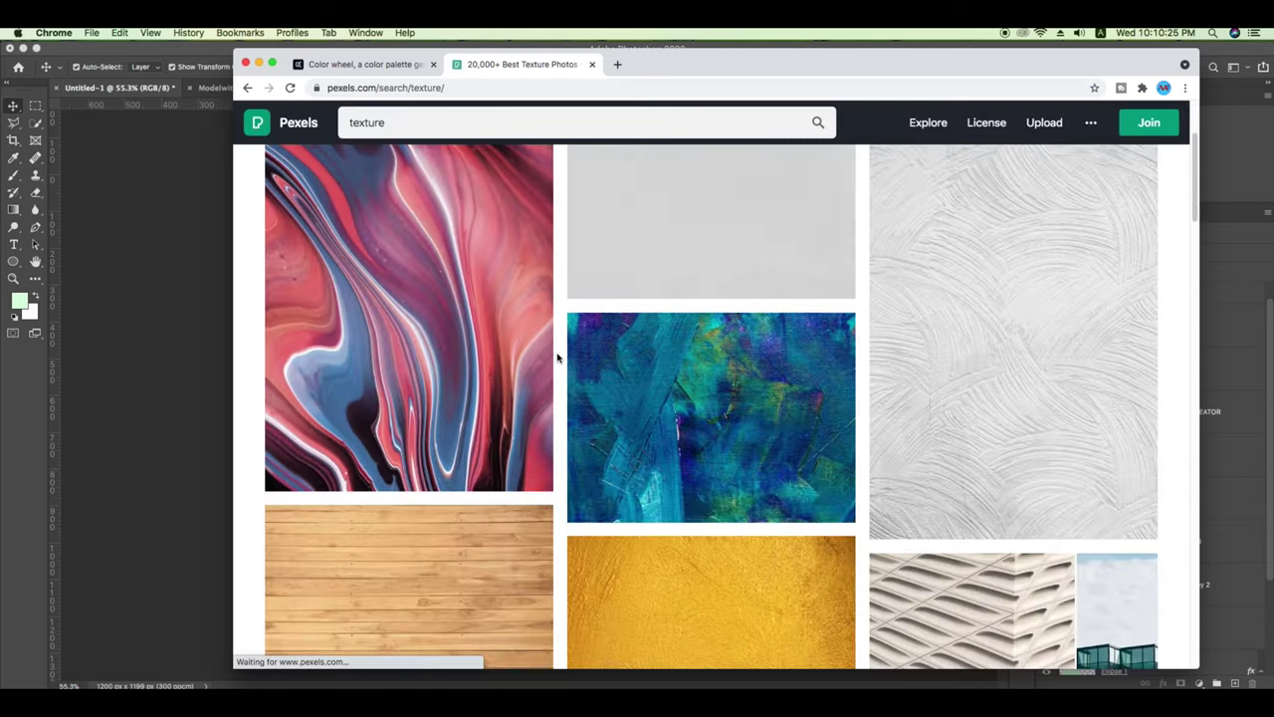
scroll(557, 359, down, 1)
scroll(557, 359, down, 3)
scroll(557, 358, down, 2)
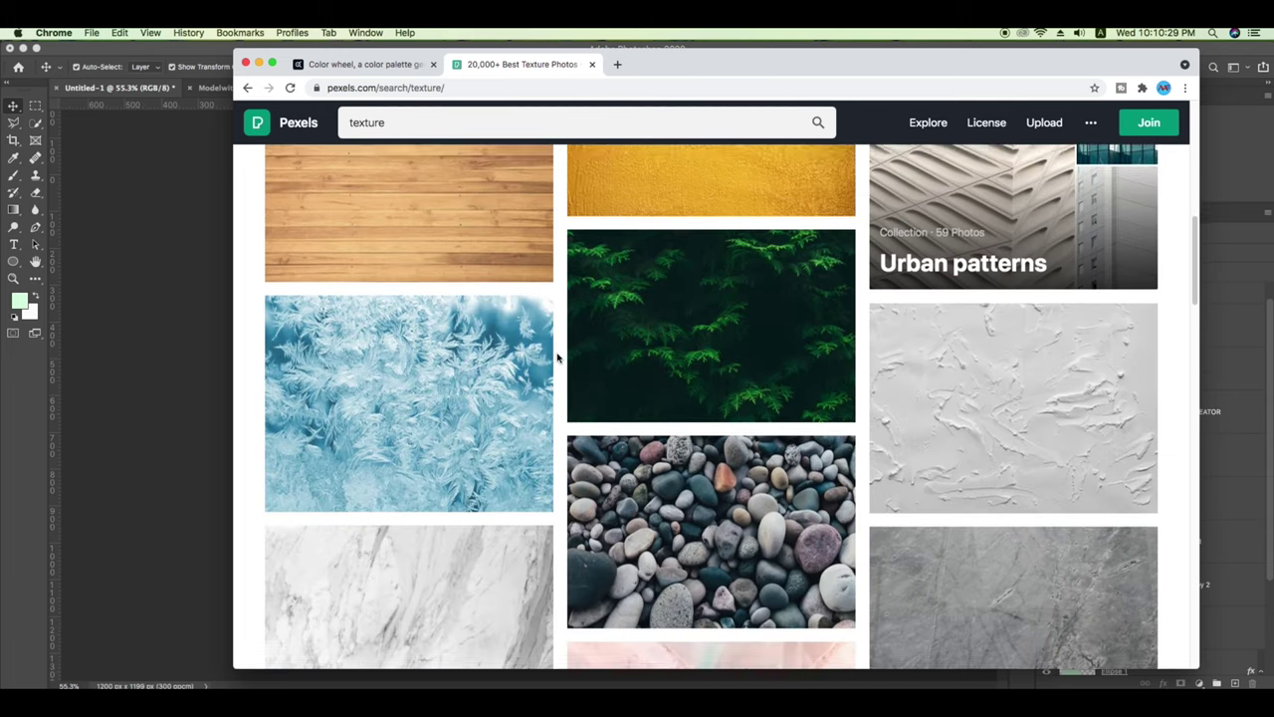
scroll(558, 358, down, 5)
scroll(557, 358, down, 5)
scroll(557, 358, up, 1)
scroll(558, 358, up, 2)
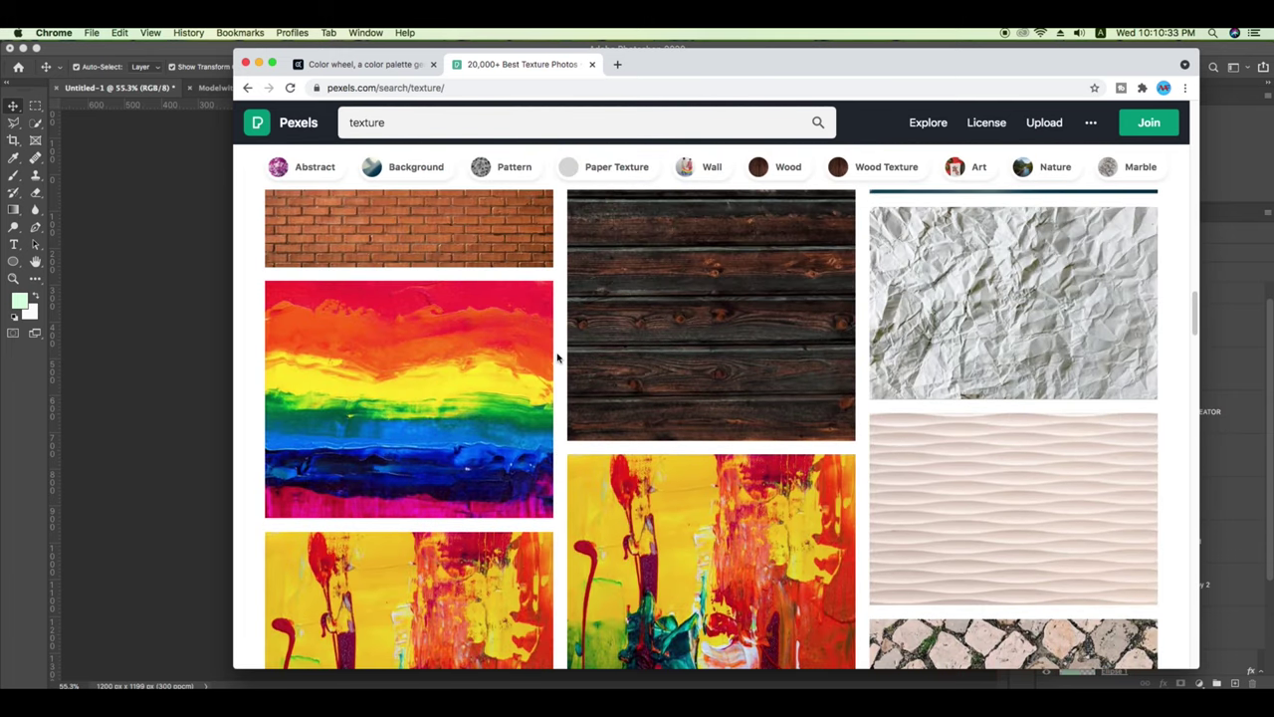
Copy the White Crumpled Paper photo from its Pexels preview.
click(896, 338)
right_click(715, 351)
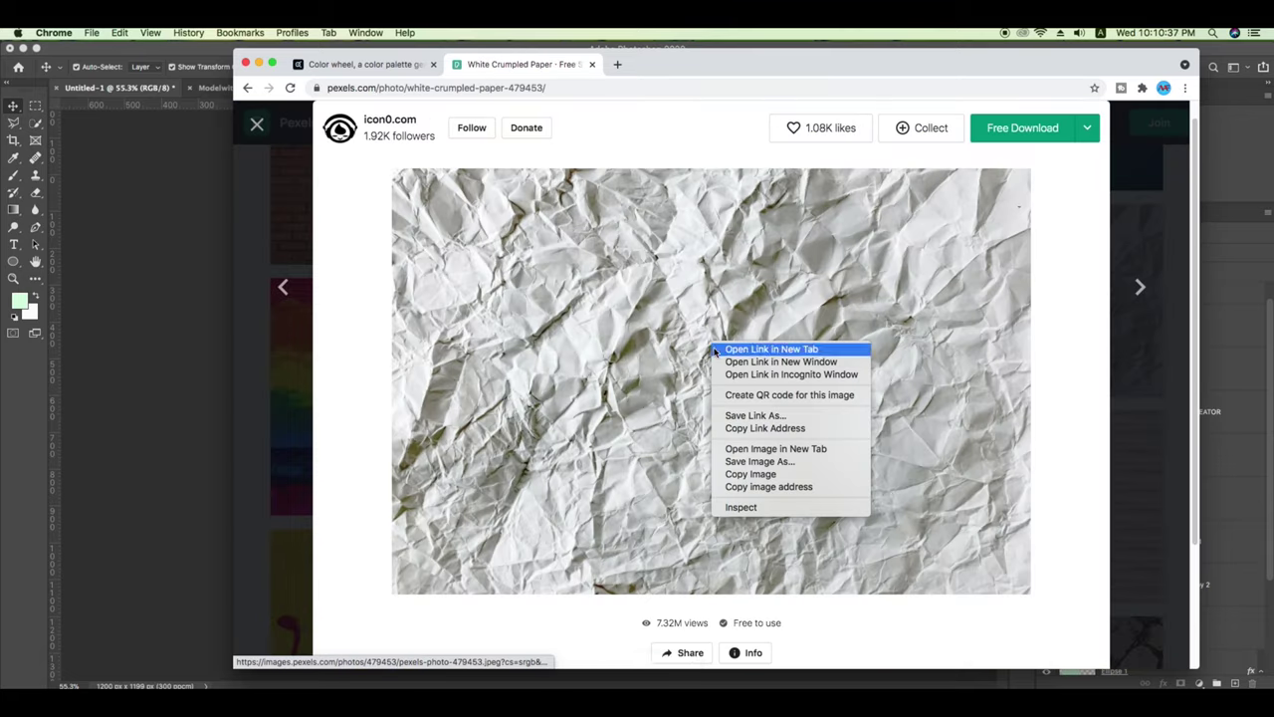
click(751, 474)
click(64, 297)
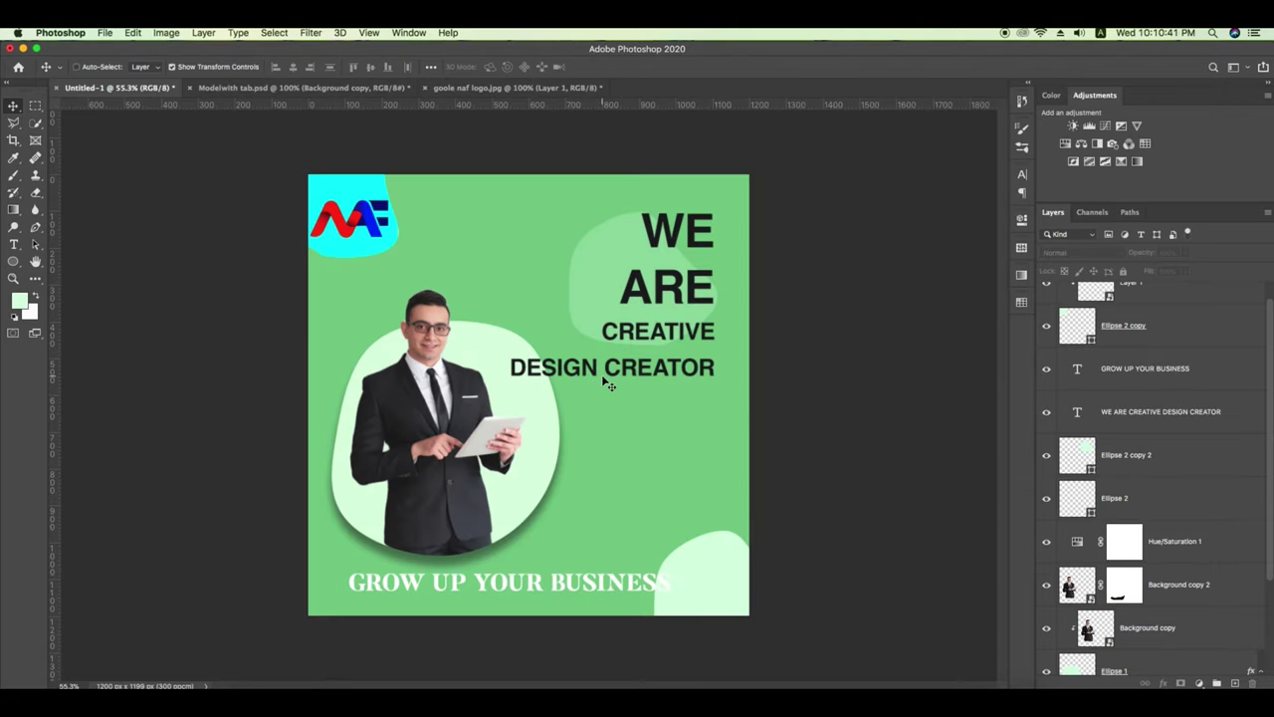
Paste the crumpled-paper texture as a Soft Light smart object covering the whole ad.
key(cmd+v)
right_click(1101, 301)
click(1005, 289)
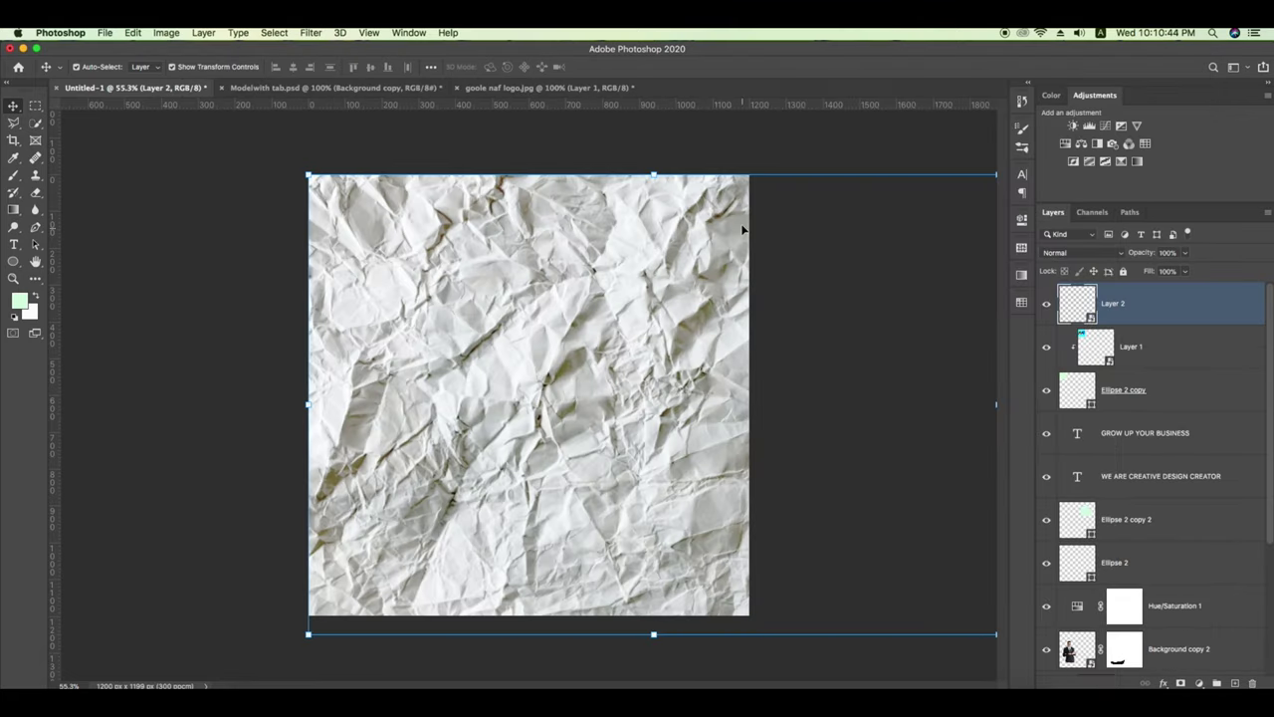
click(1083, 252)
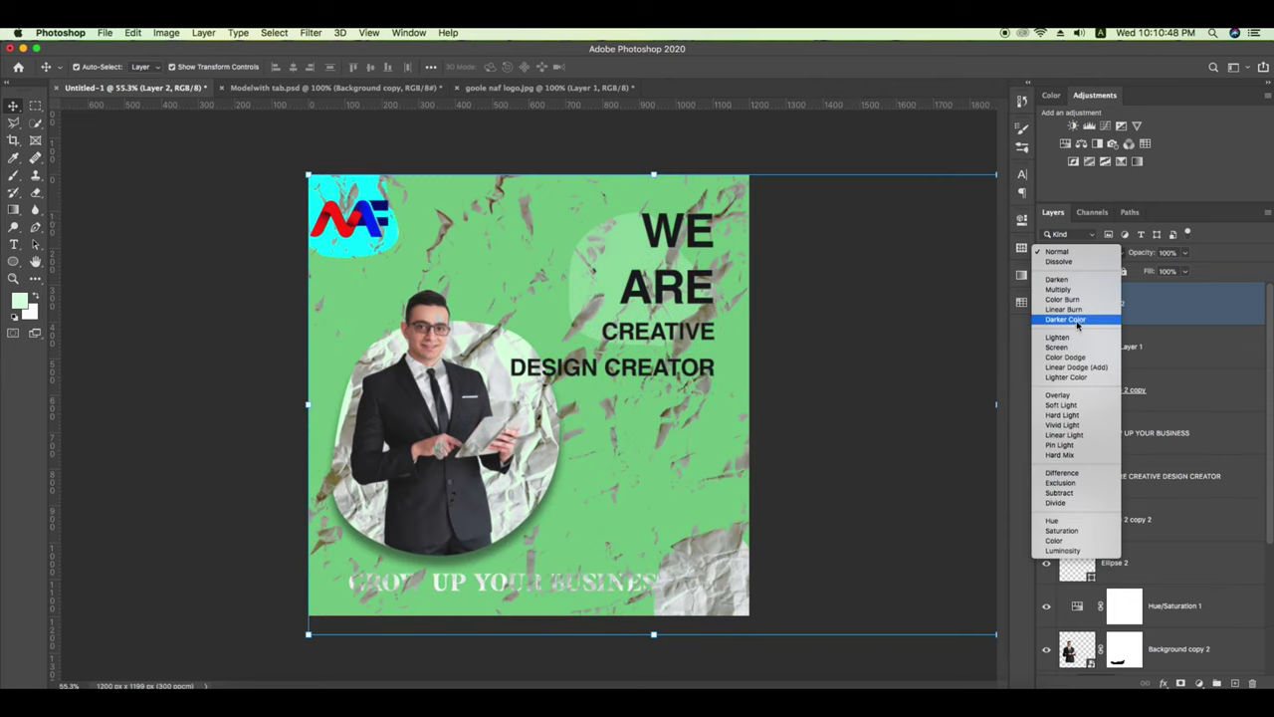
click(1073, 404)
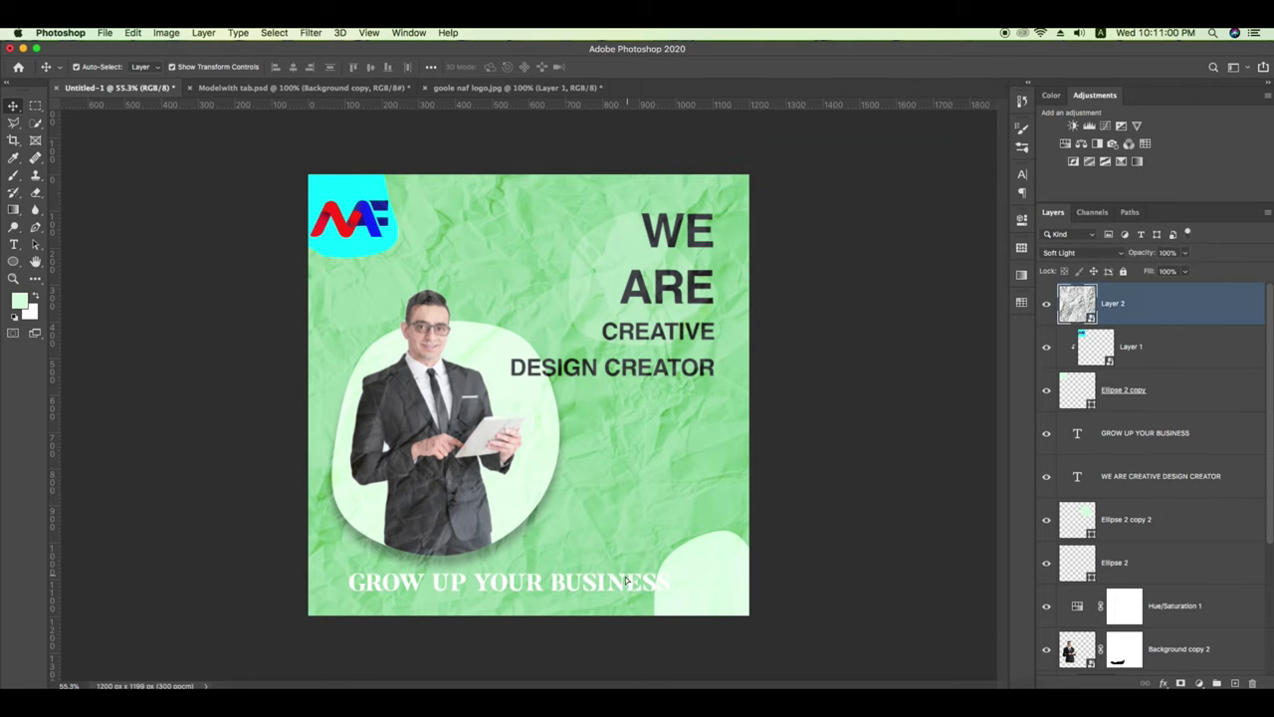
drag(662, 559, 553, 569)
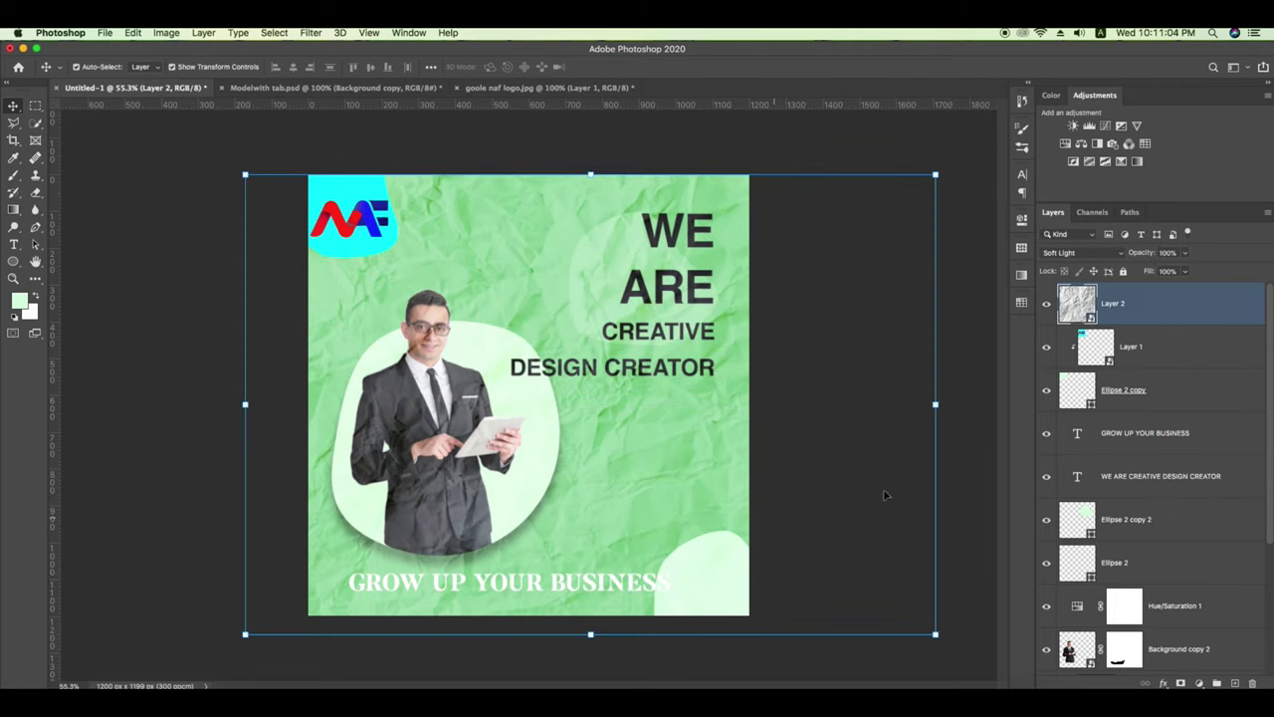
Lock the Layer 2 paper texture and undo a trial duplicate of it.
click(841, 453)
click(711, 560)
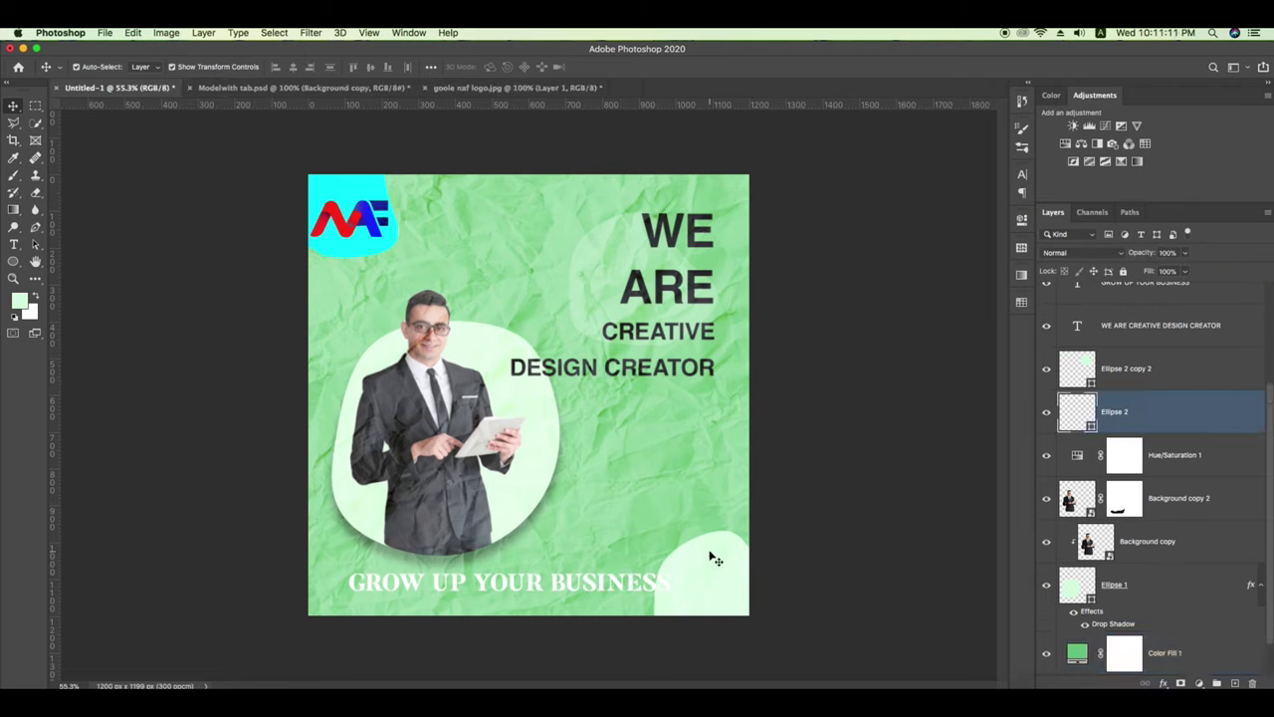
drag(717, 561, 589, 479)
key(super+z)
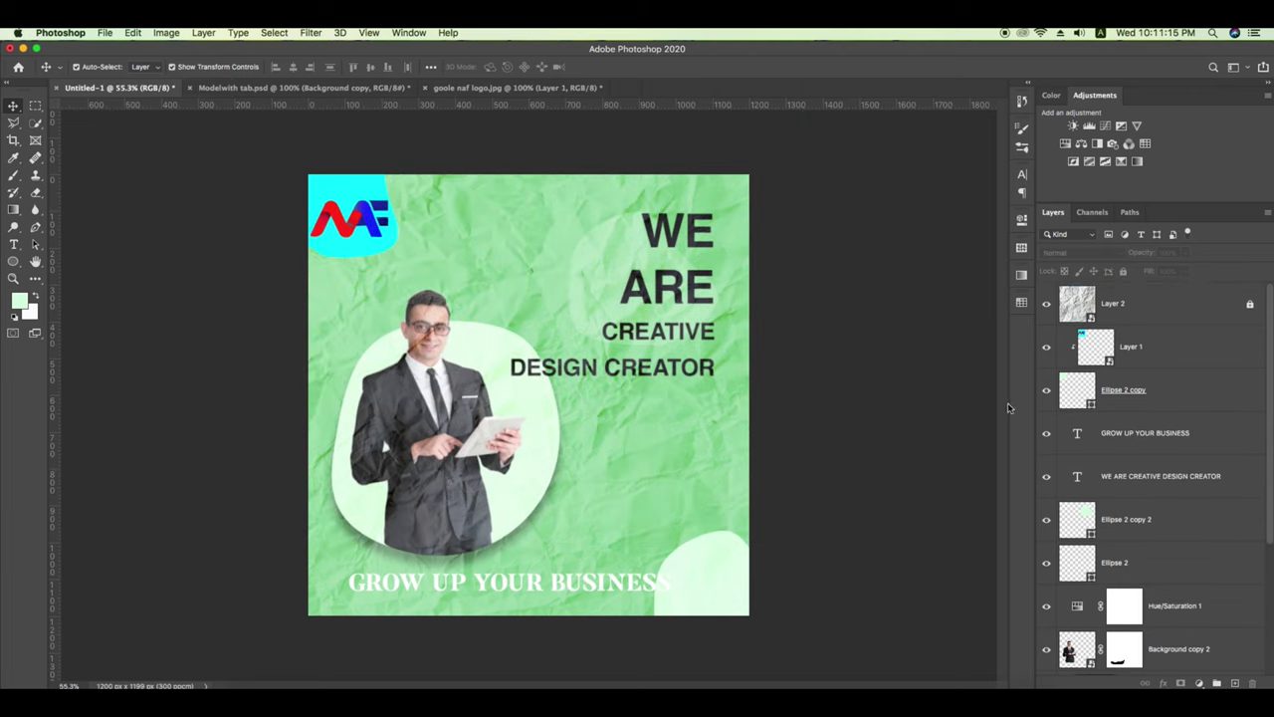
Try more Alt-drag duplicates of the texture, then delete the extra texture copy.
click(725, 557)
right_click(727, 558)
click(726, 577)
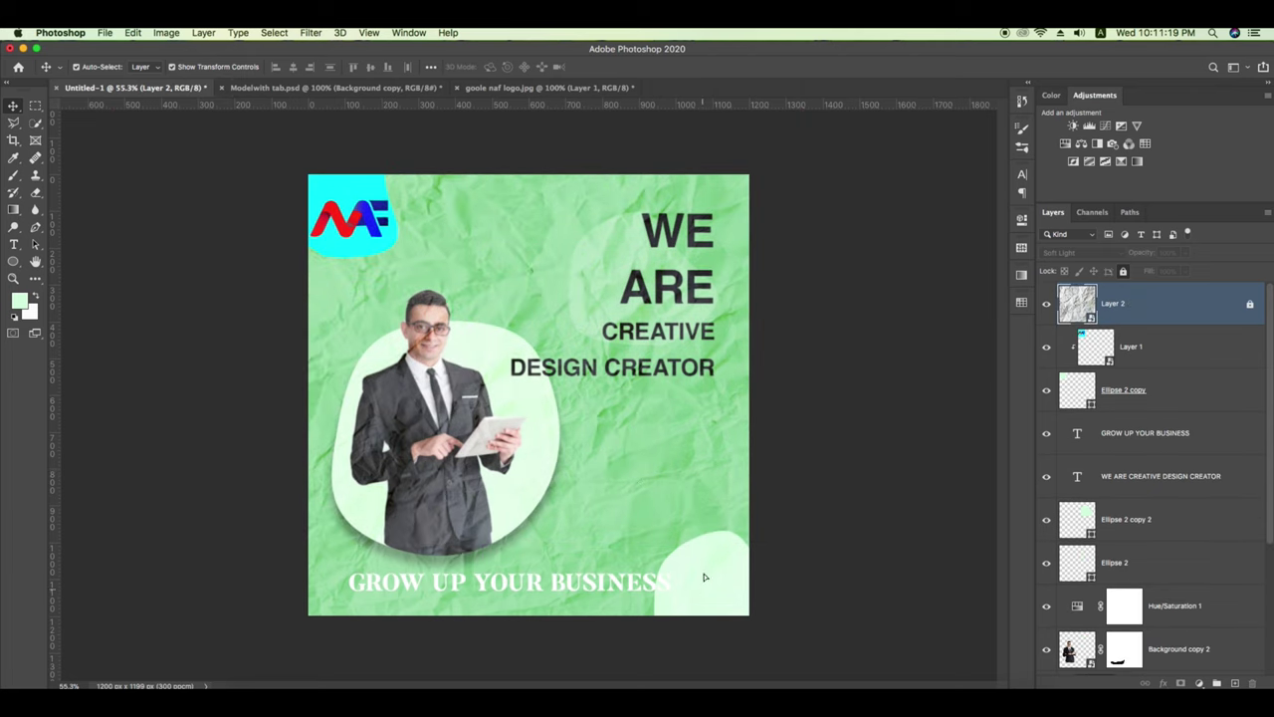
drag(704, 577, 691, 515)
key(super+z)
click(718, 572)
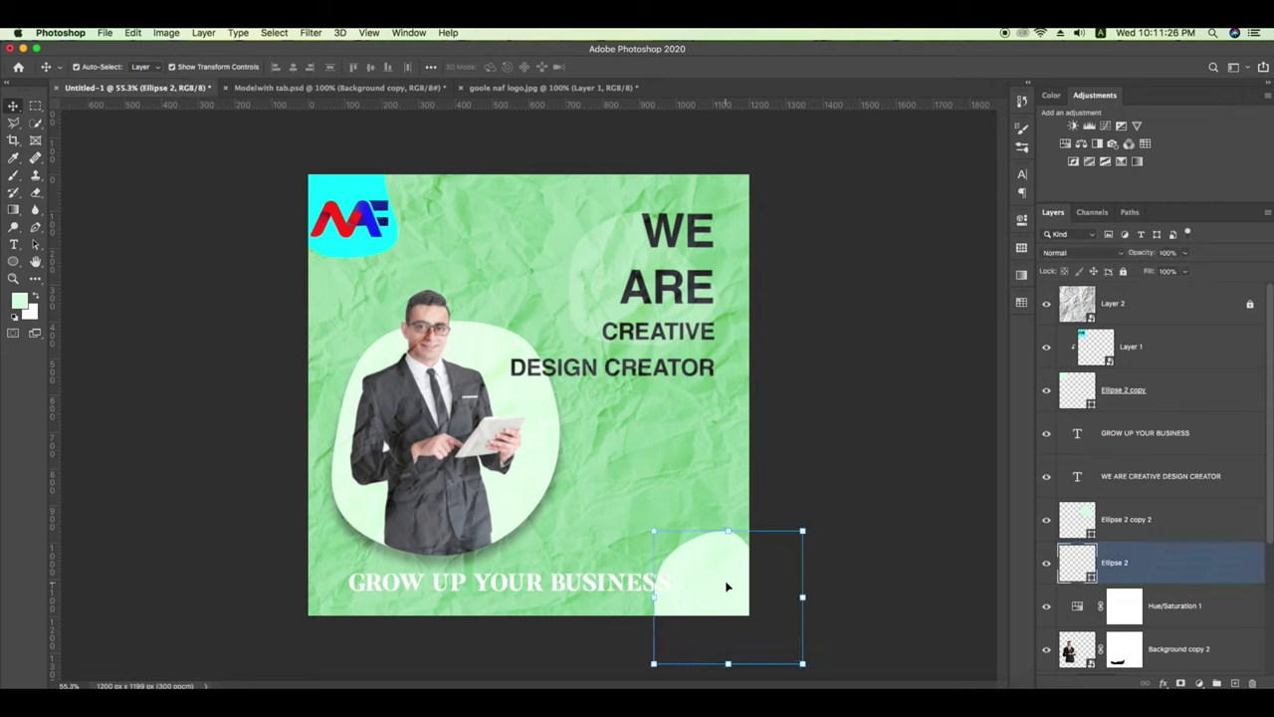
drag(727, 587, 691, 520)
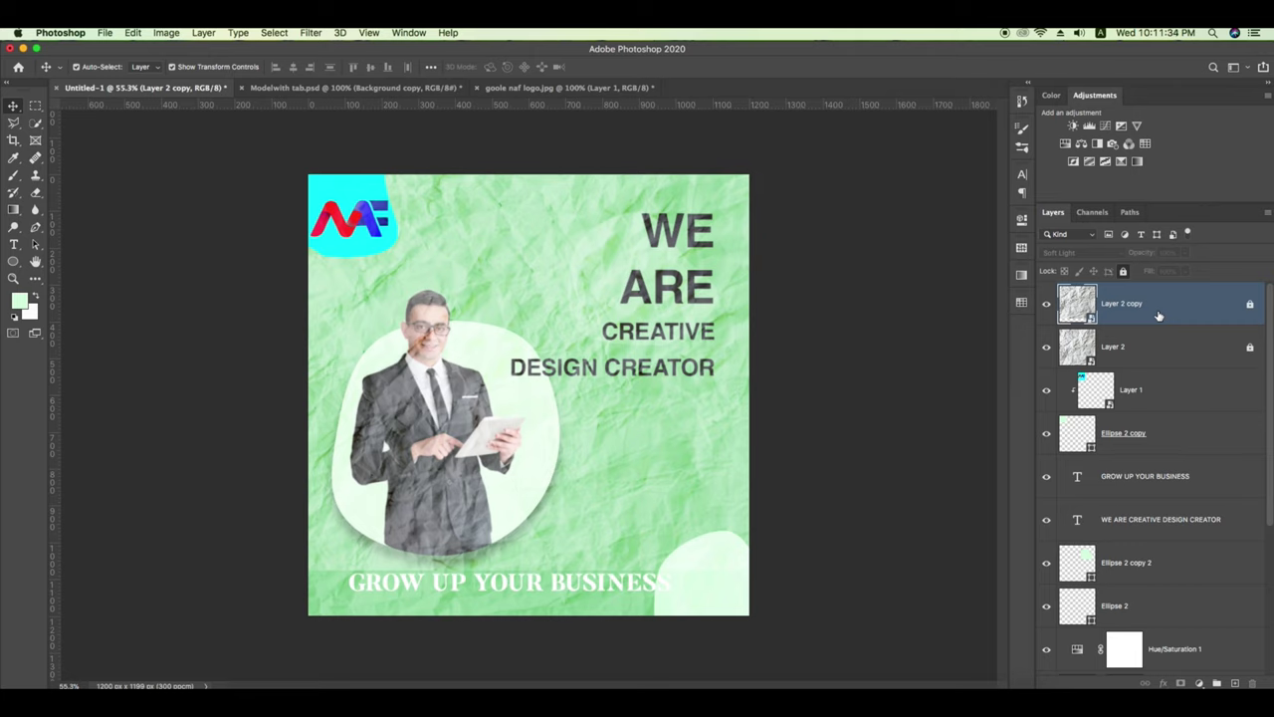
click(1130, 301)
key(Delete)
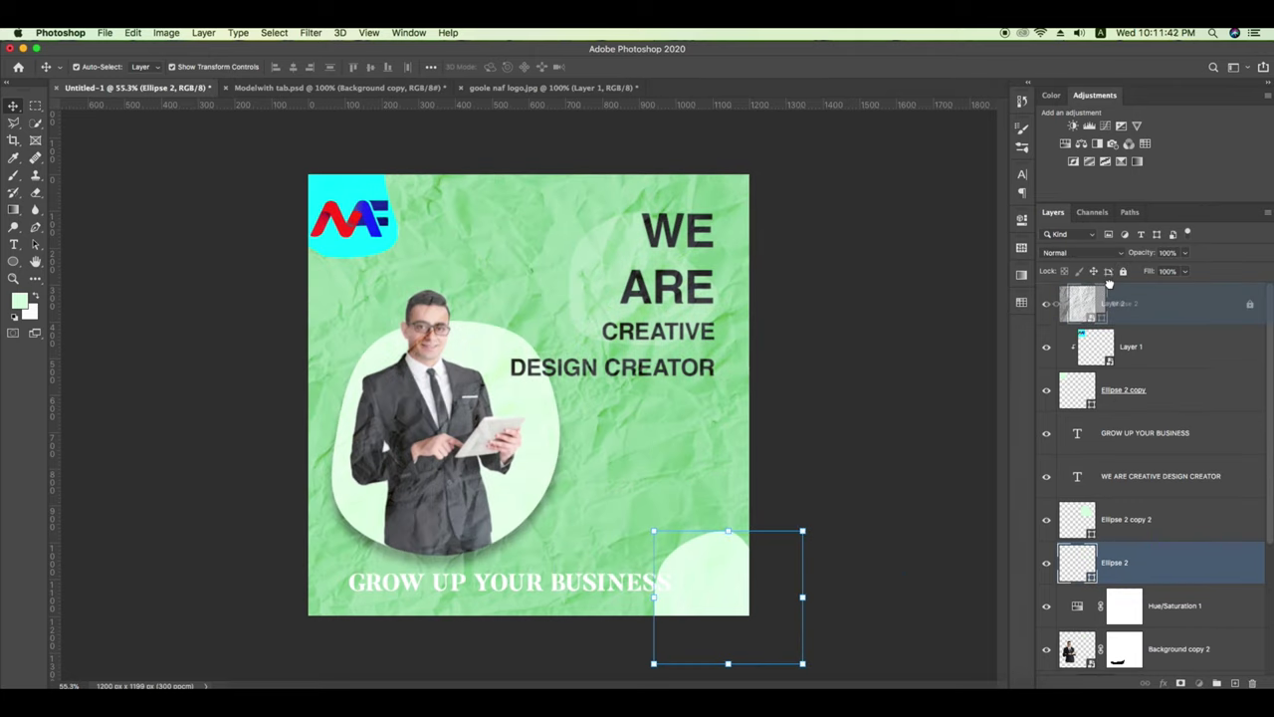
Move Ellipse 2 above the texture, make trial blob copies, then delete them.
drag(1080, 562, 1090, 304)
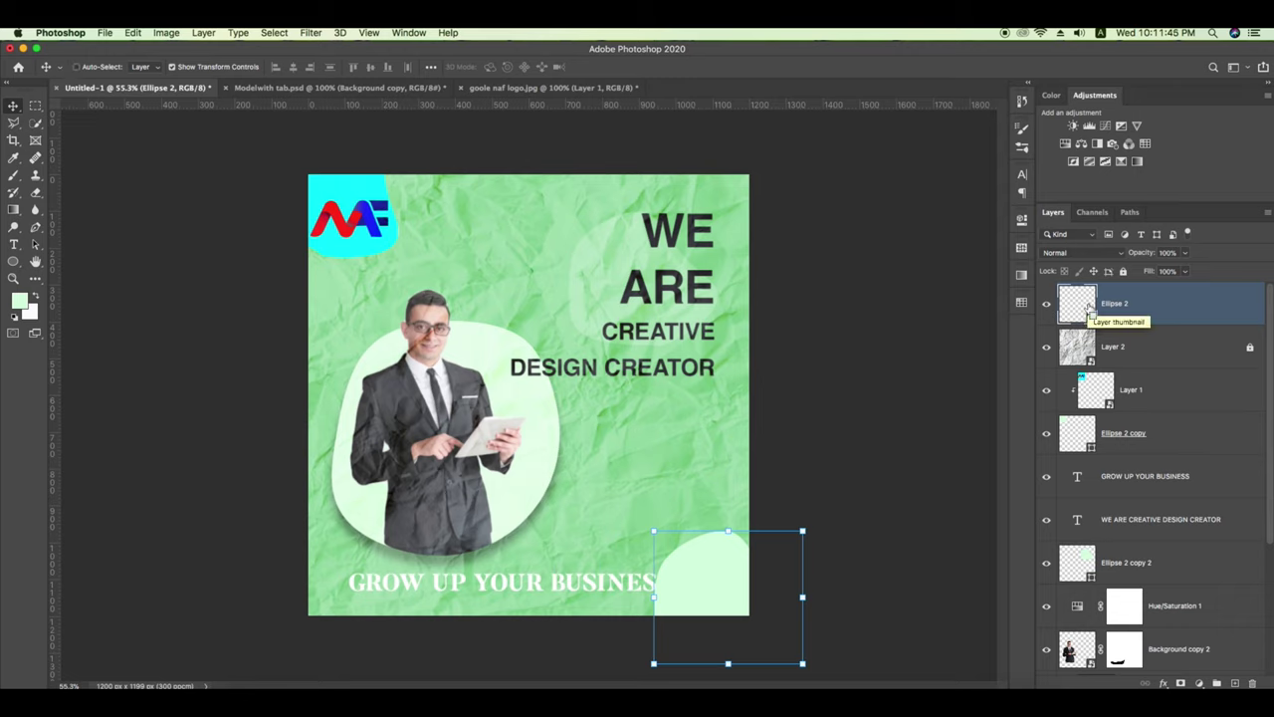
key(ctrl+j)
key(ctrl+j)
mouse_move(727, 571)
mouse_down()
mouse_move(579, 444)
mouse_move(787, 387)
mouse_move(398, 567)
mouse_move(368, 221)
mouse_move(657, 423)
mouse_move(651, 447)
mouse_move(573, 477)
mouse_move(731, 340)
mouse_move(689, 406)
mouse_up()
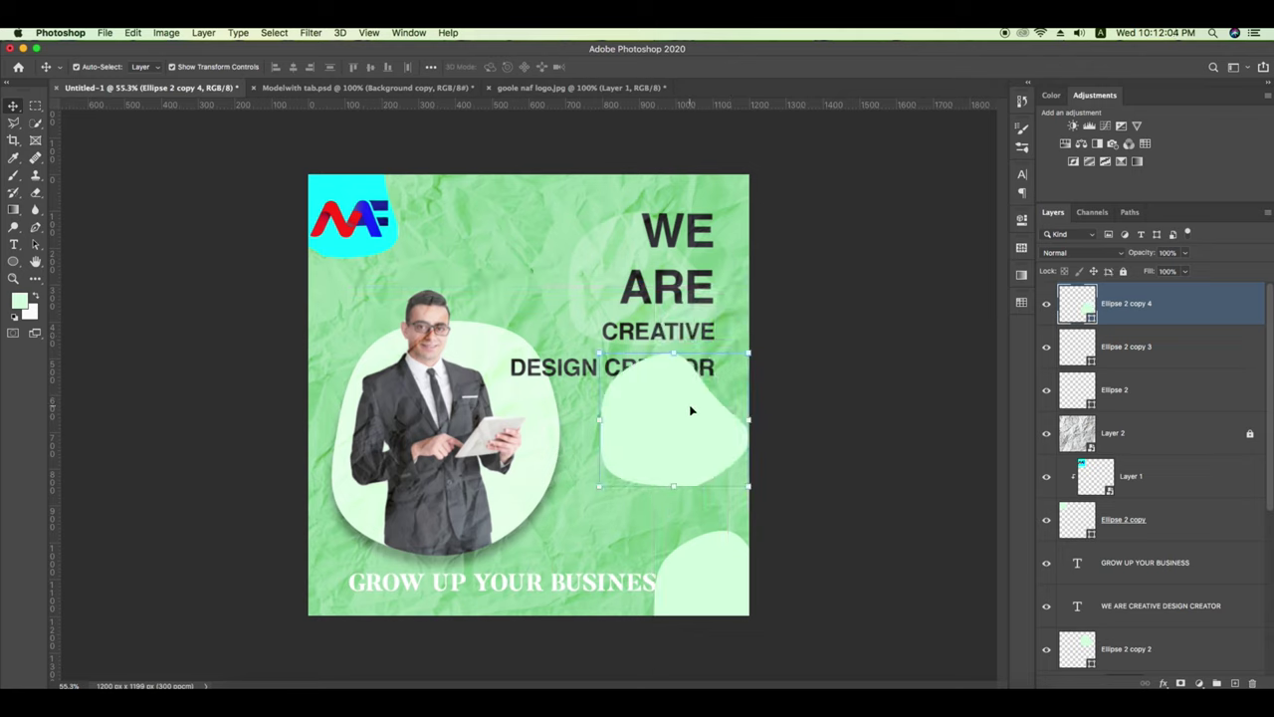
key(Delete)
click(766, 524)
click(718, 571)
key(Delete)
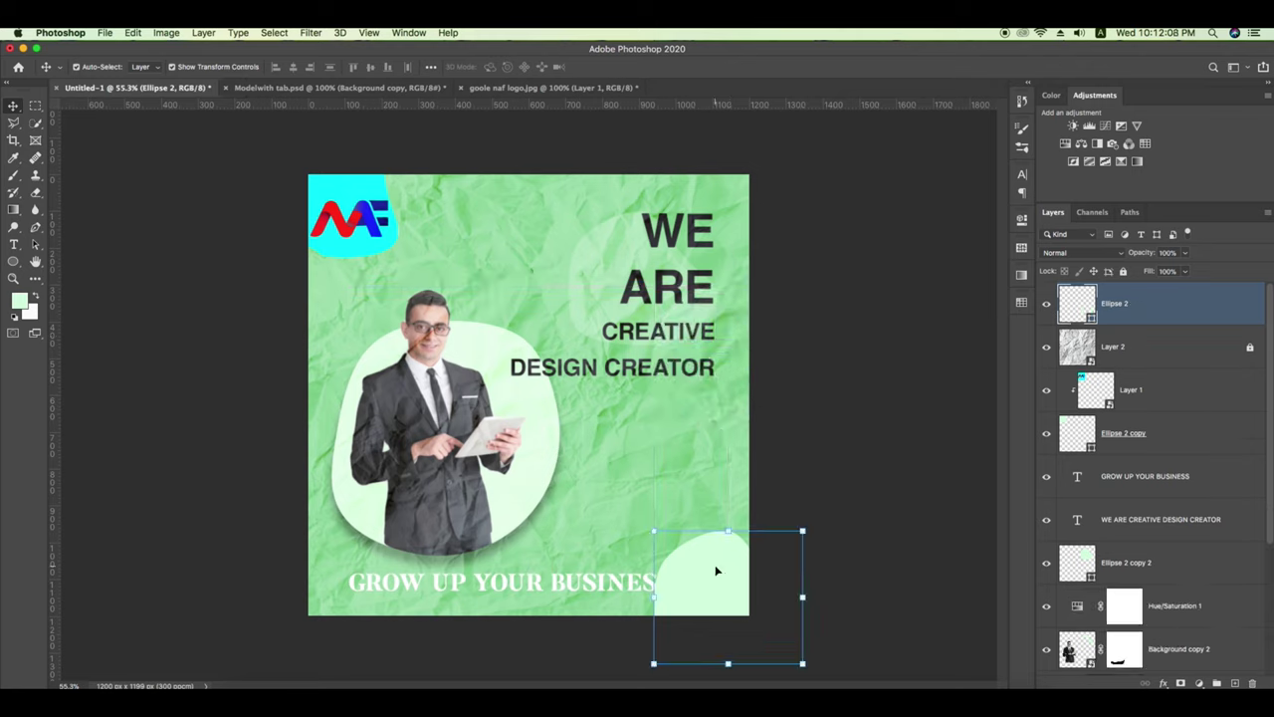
Restack Ellipse 2 beneath the texture and text layers so BUSINESS shows fully.
click(796, 551)
key(ctrl+z)
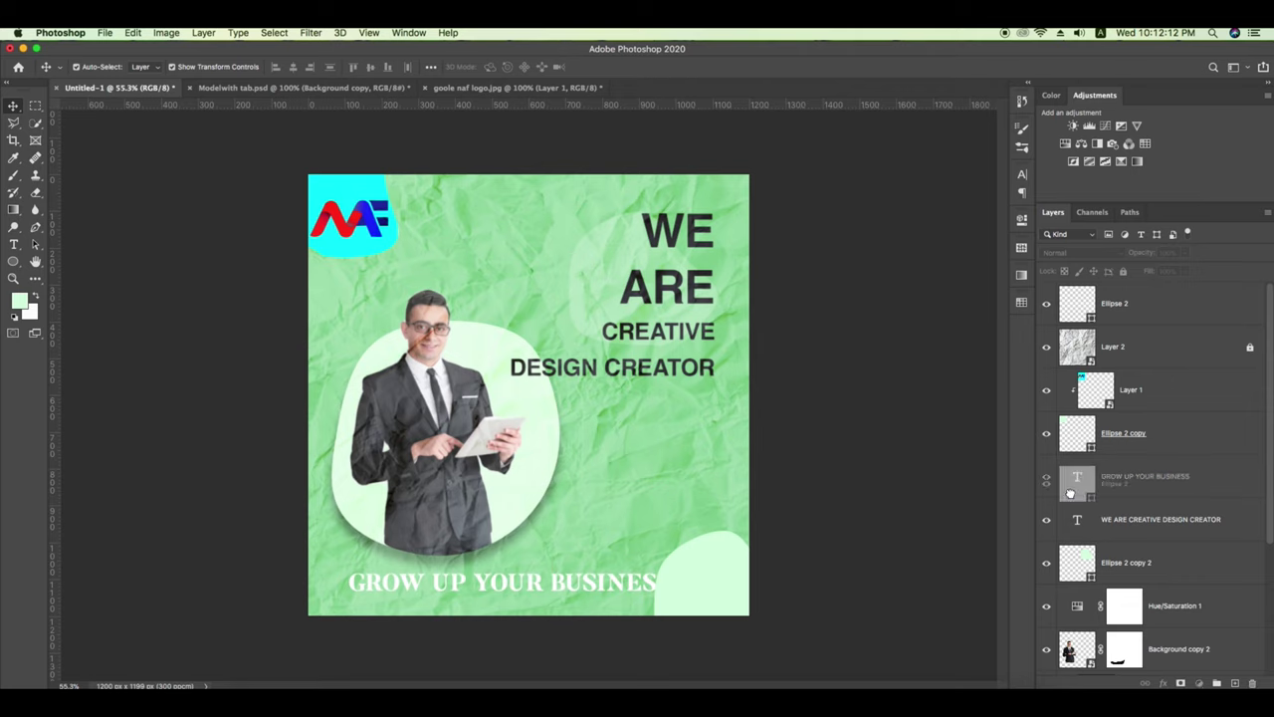
drag(1148, 329, 1144, 540)
click(734, 395)
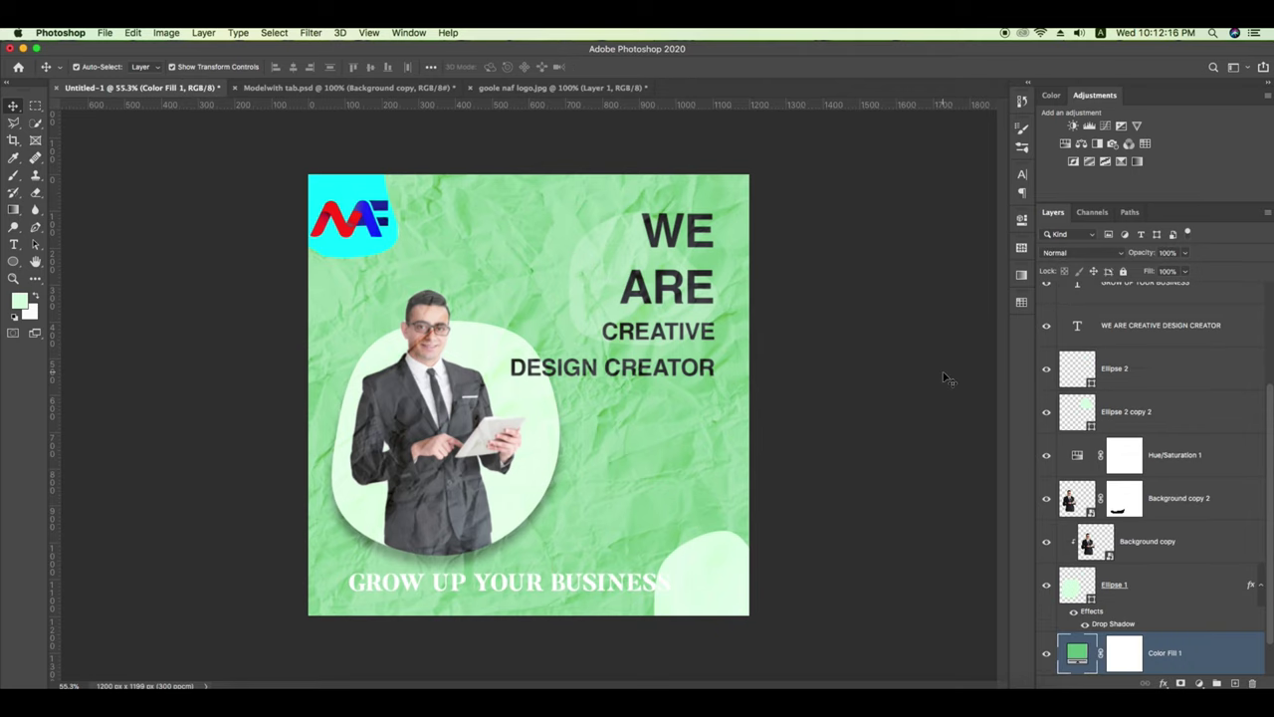
Set CREATIVE to 11 pt after trying 12 pt and 10 pt.
click(669, 373)
key(t)
drag(603, 331, 714, 330)
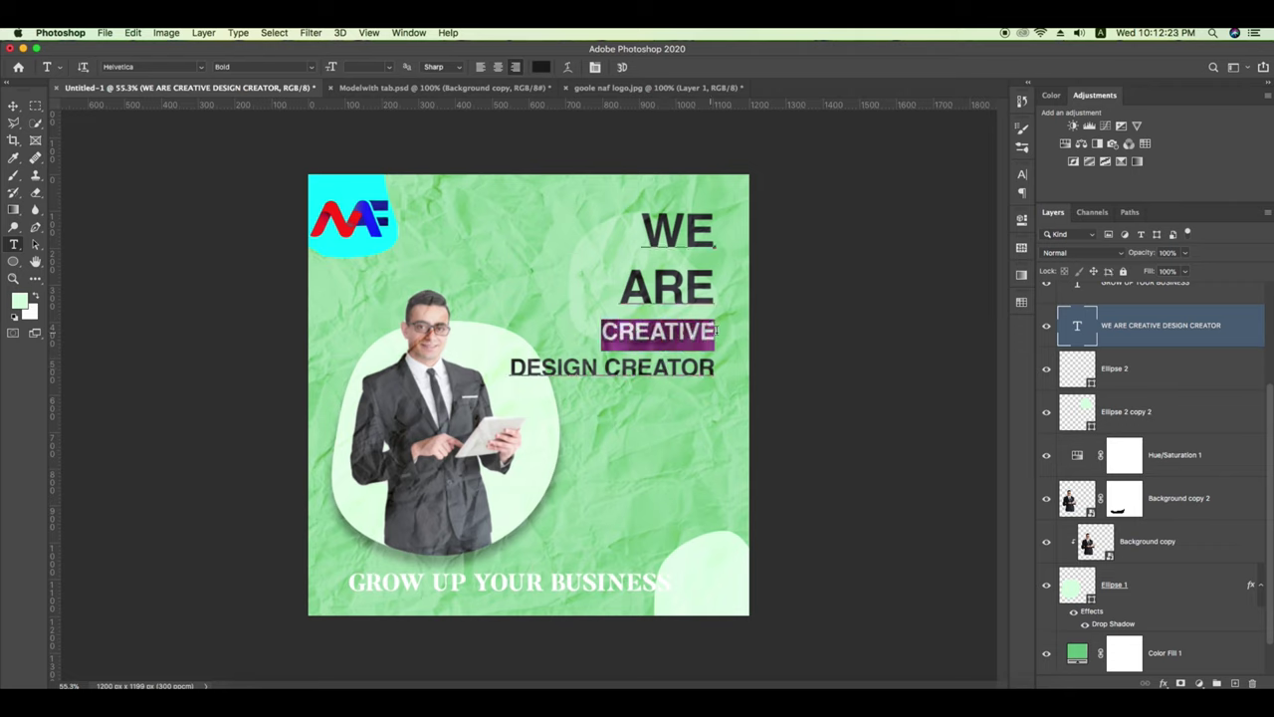
click(387, 67)
click(376, 152)
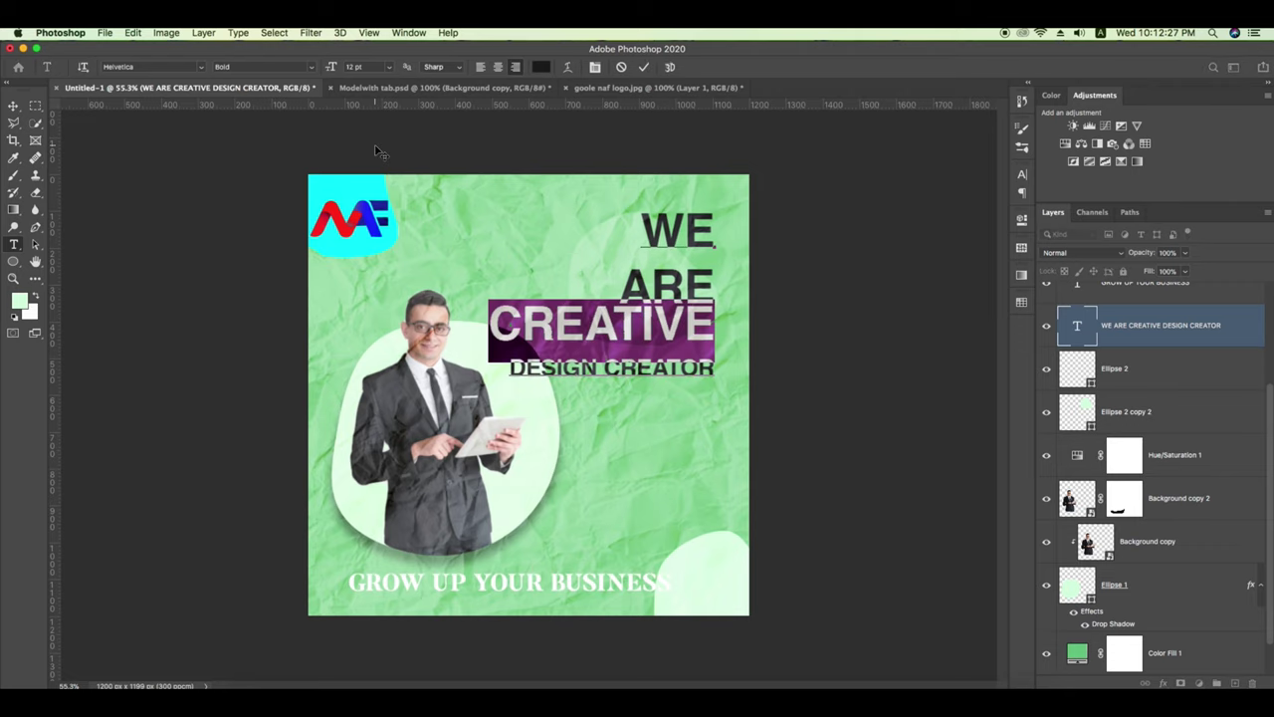
click(388, 66)
click(377, 133)
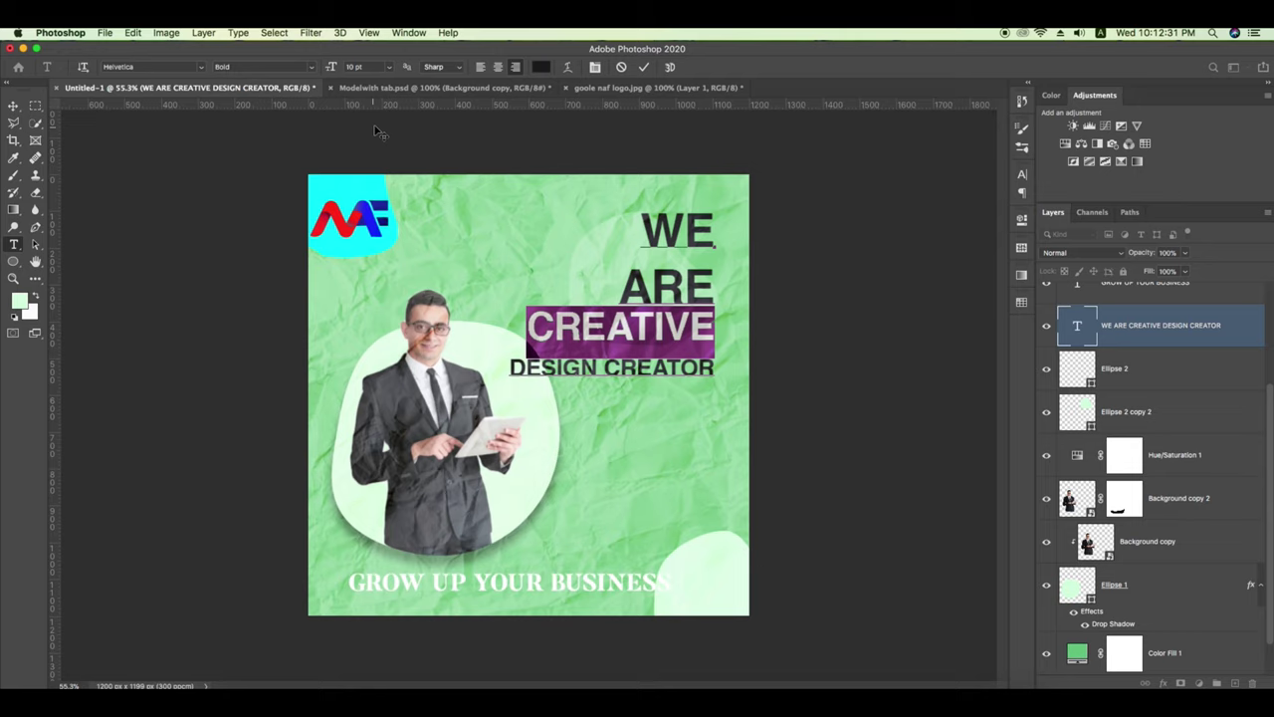
click(387, 66)
click(369, 136)
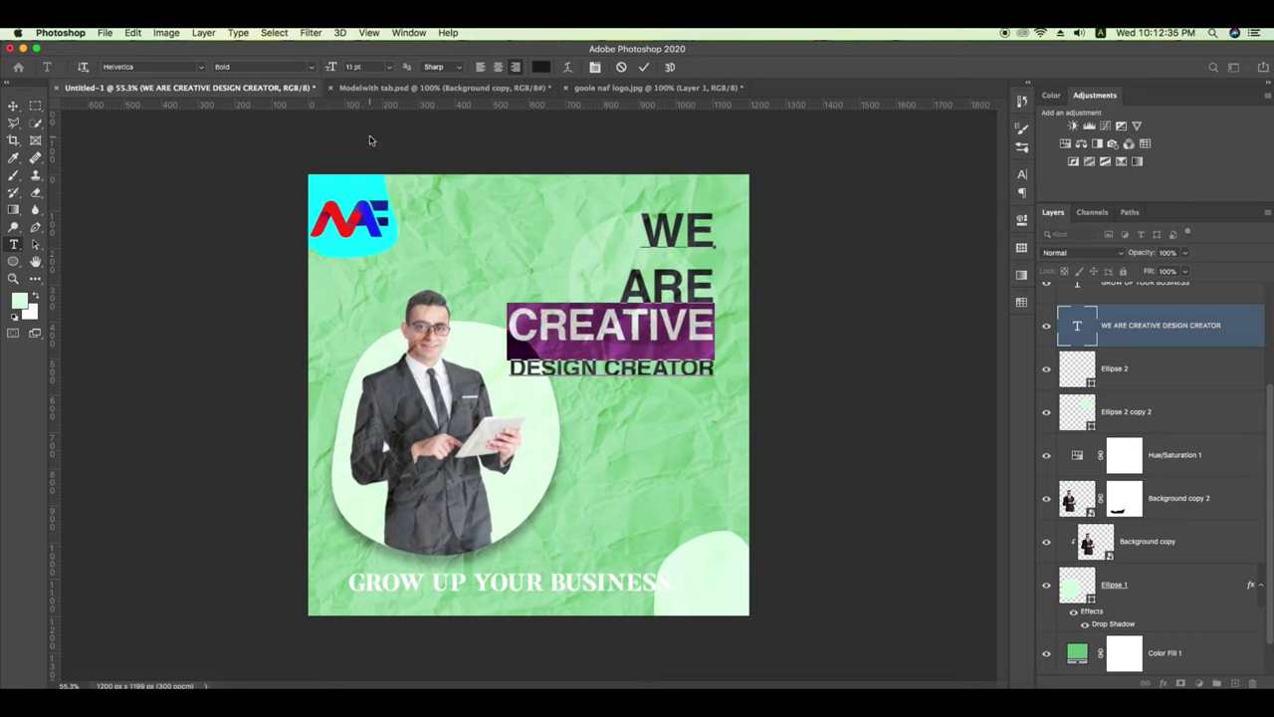
key(Escape)
Select WE in the headline and adjust its leading in the Character panel.
key(v)
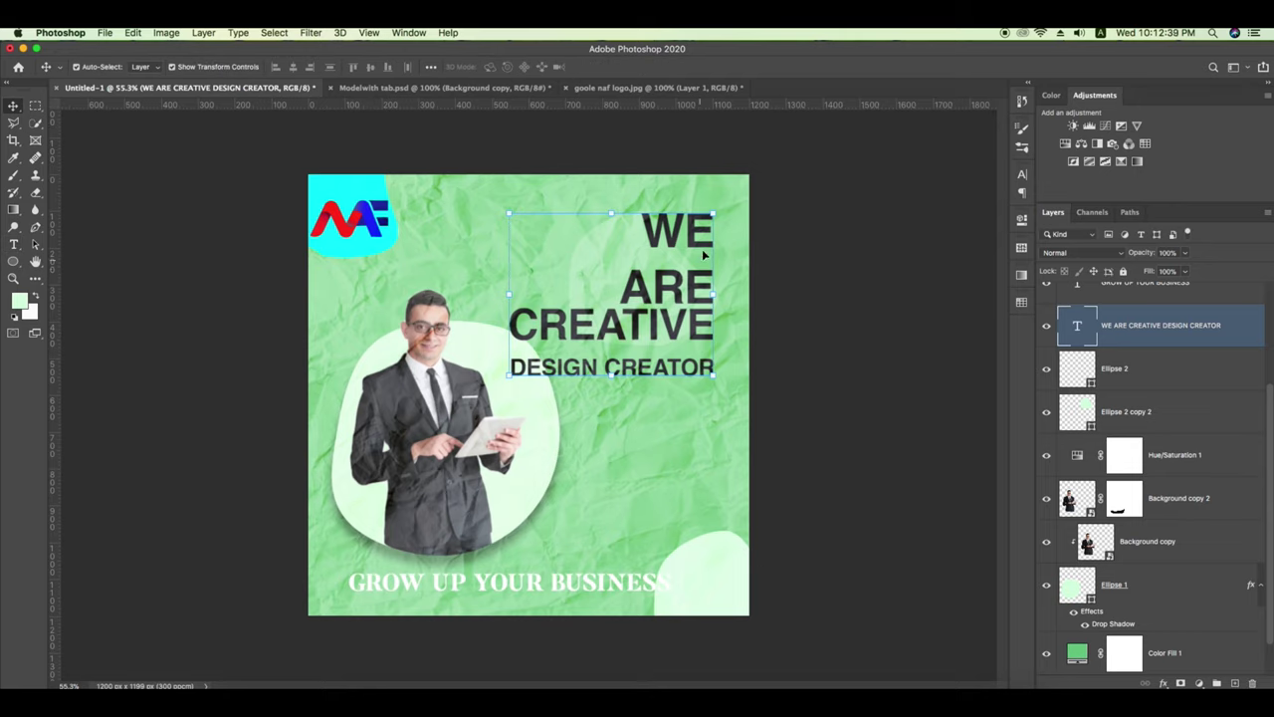
click(686, 304)
key(t)
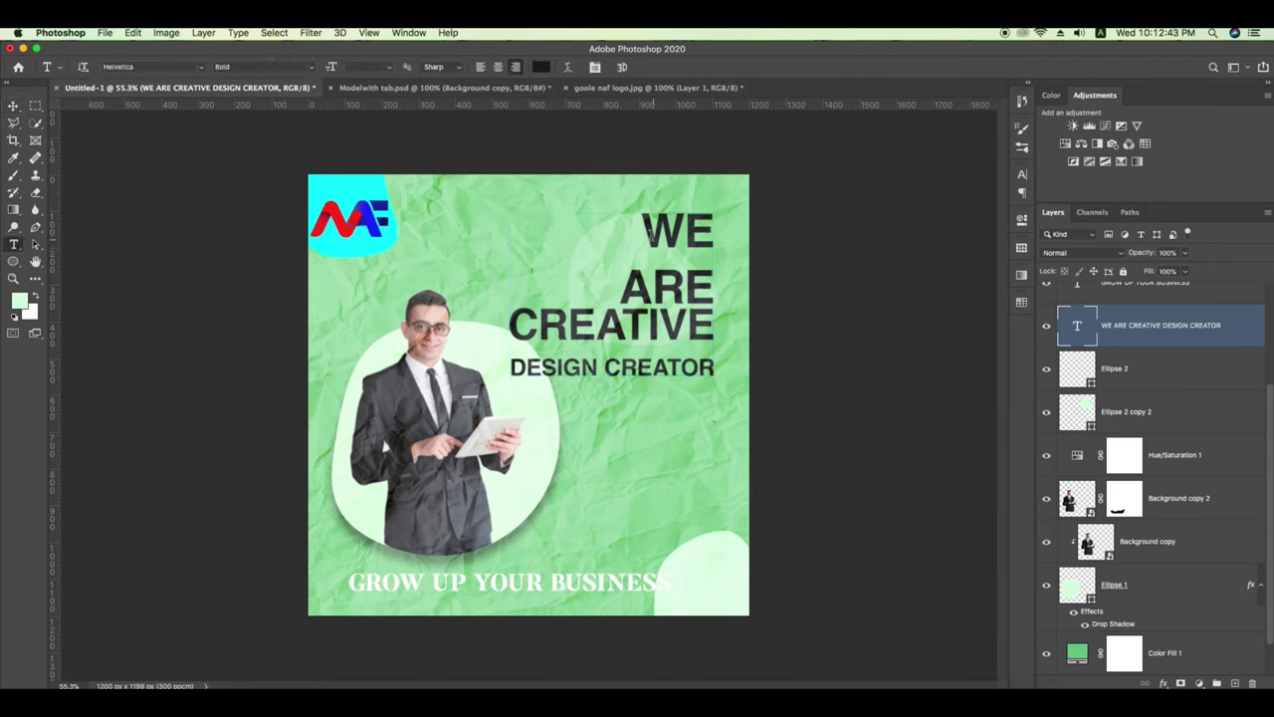
drag(649, 232, 715, 239)
click(1022, 174)
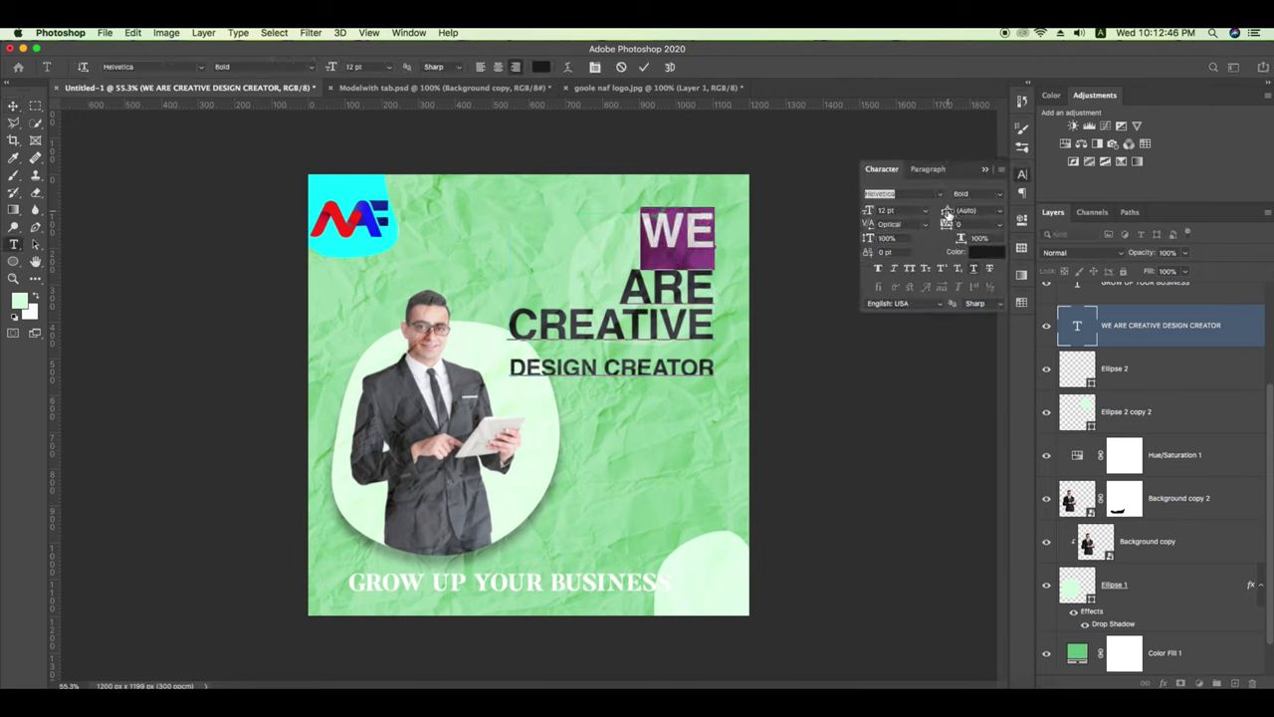
drag(947, 215, 996, 193)
key(Escape)
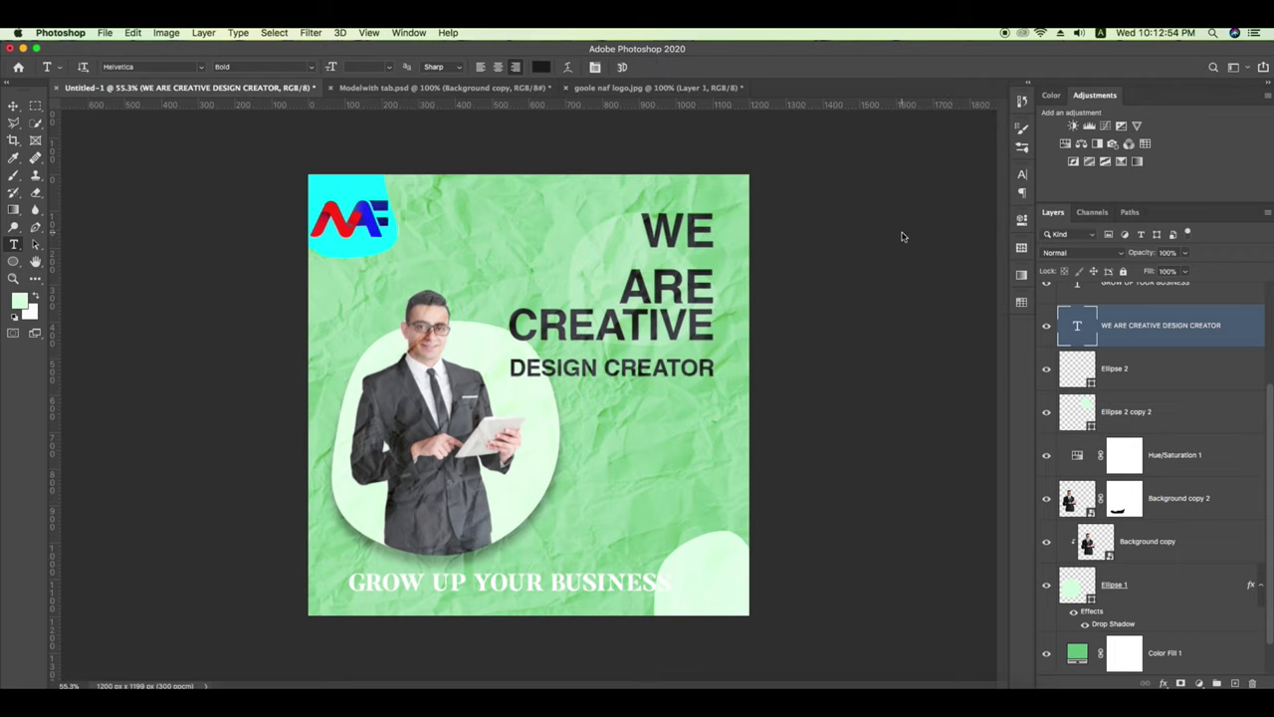
key(v)
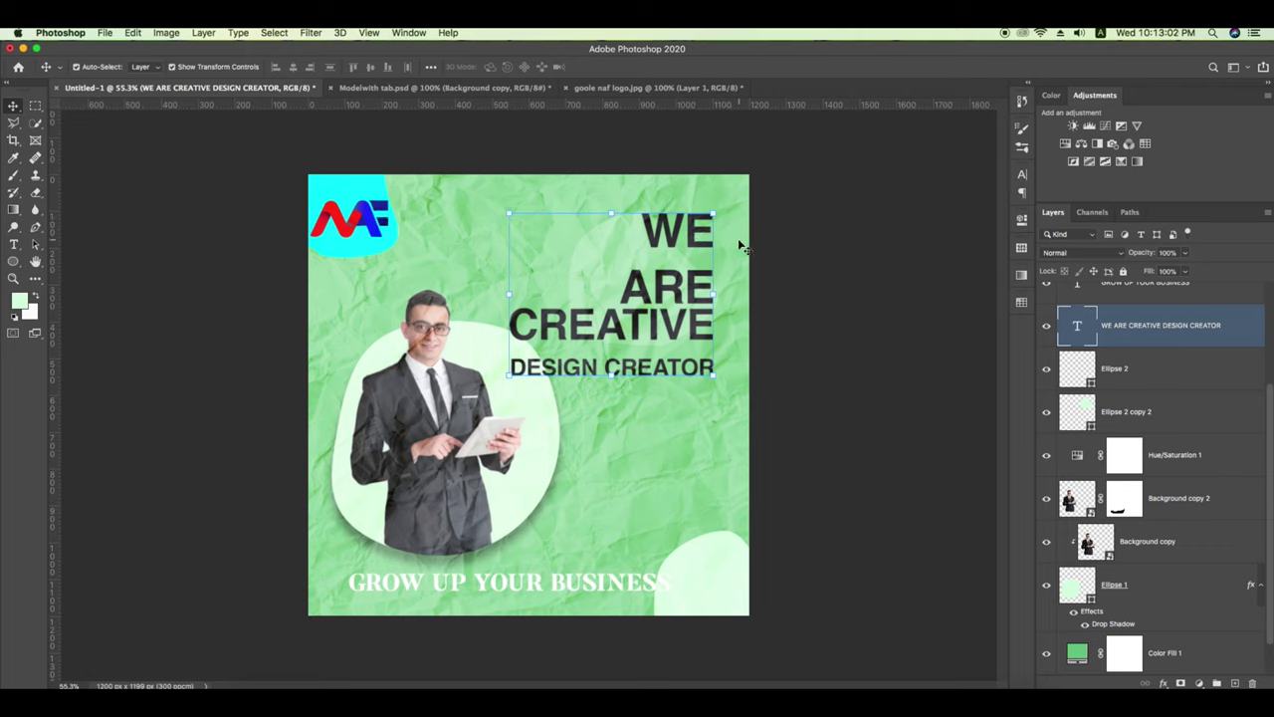
Set WE's leading to the 6 pt preset and commit the edit.
key(t)
double_click(681, 239)
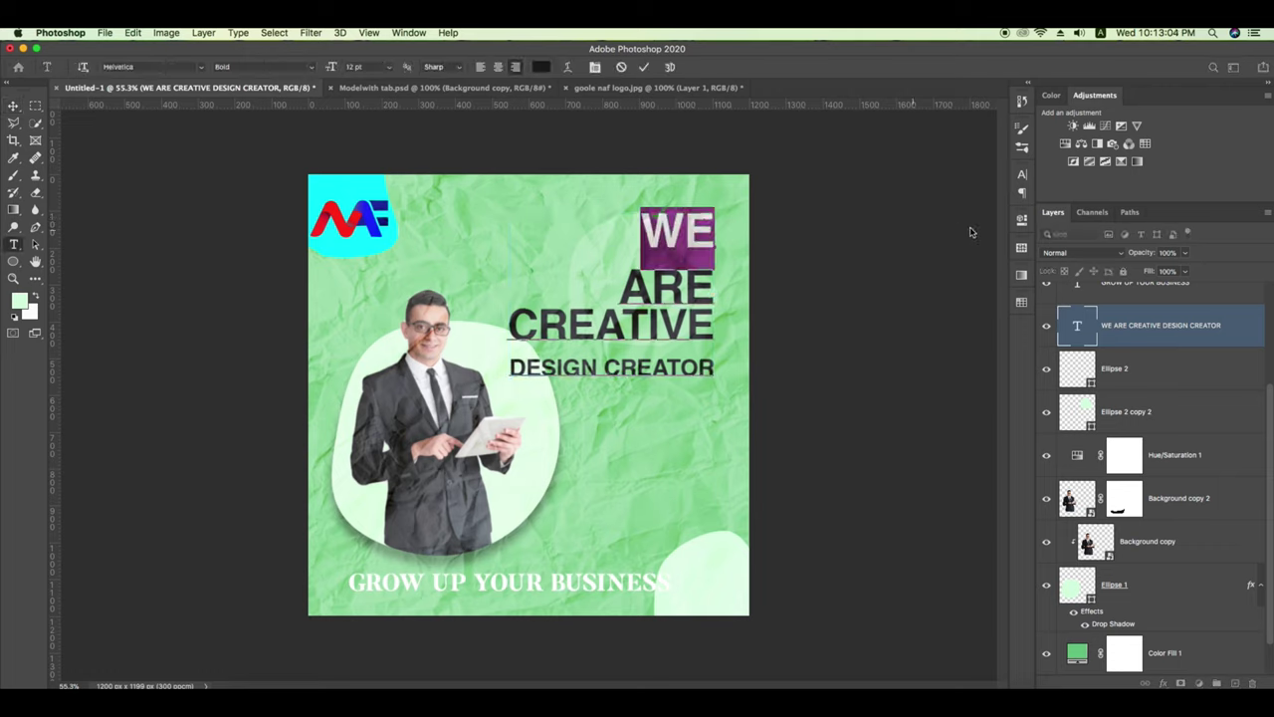
click(1021, 174)
drag(957, 217, 923, 219)
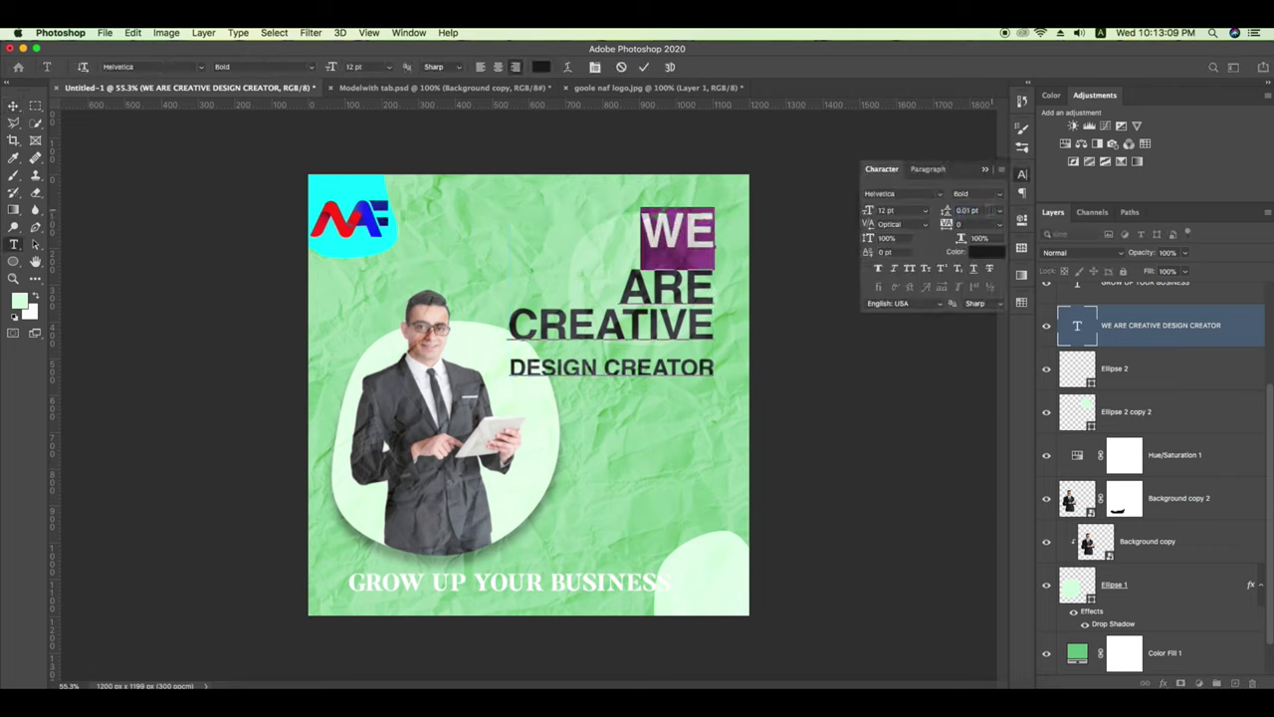
click(999, 217)
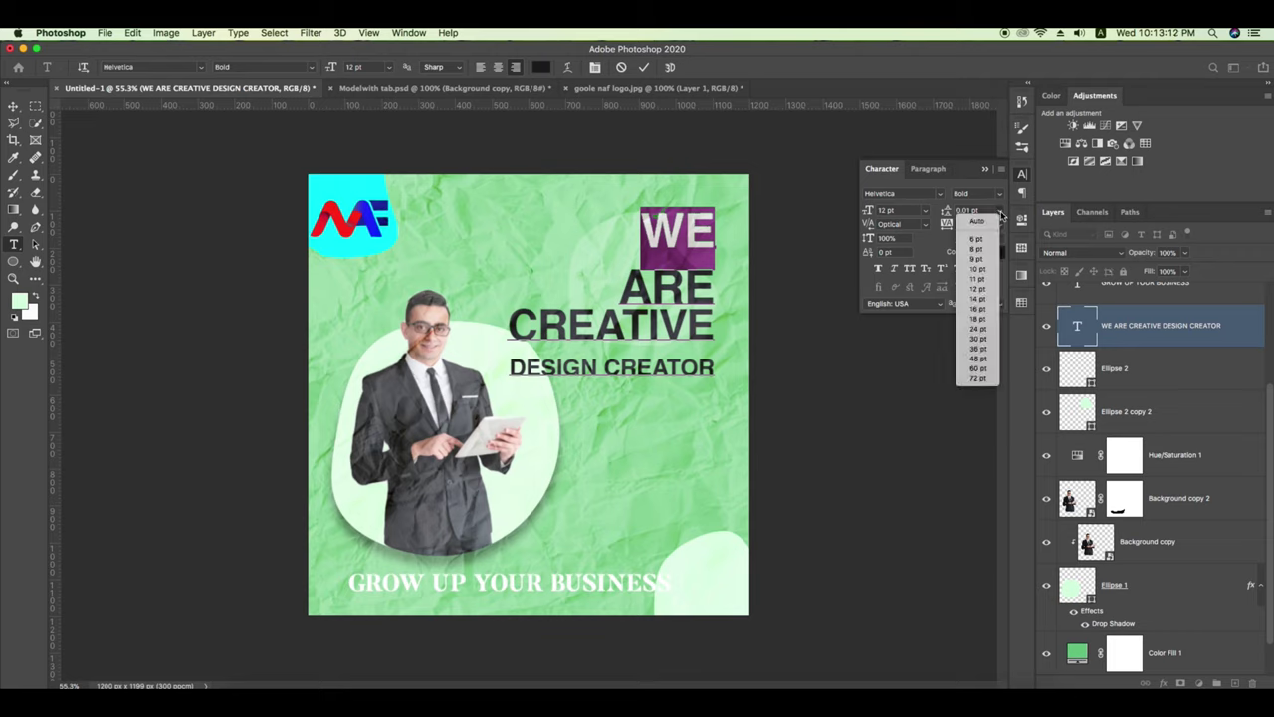
click(975, 234)
click(644, 66)
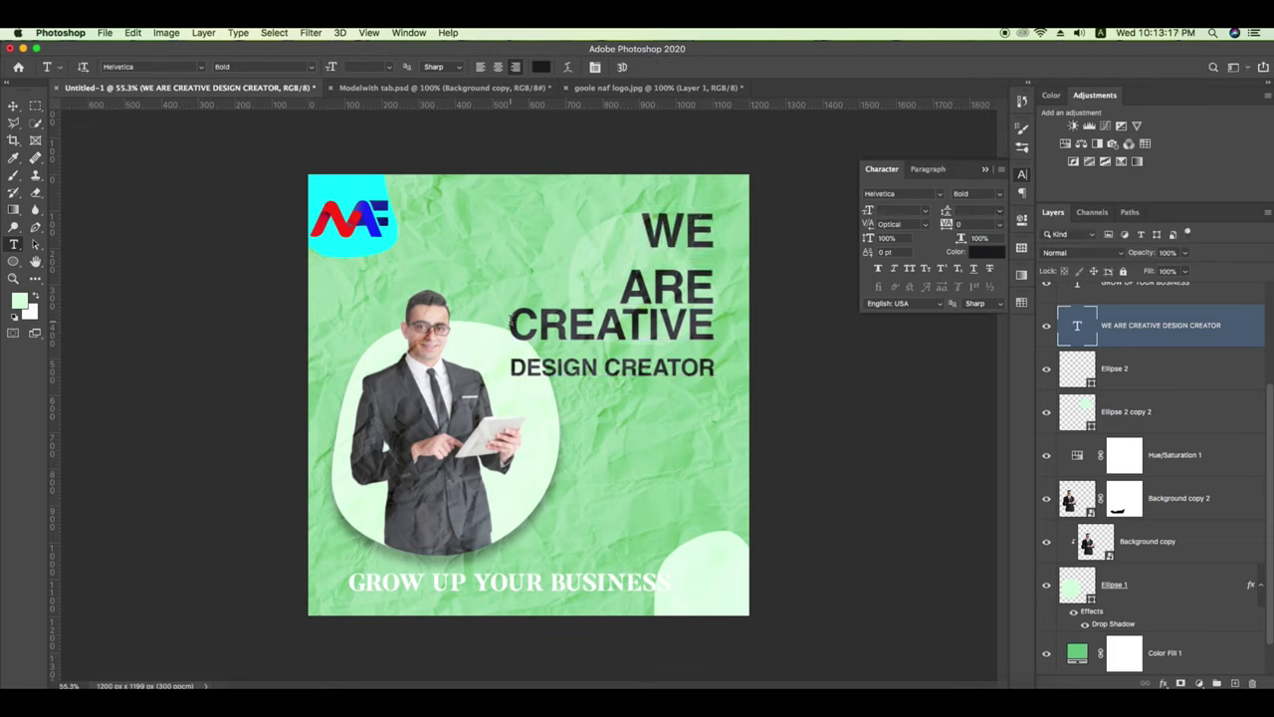
Widen CREATIVE's leading to push it down, then select the word DESIGN.
double_click(509, 320)
drag(941, 213, 945, 213)
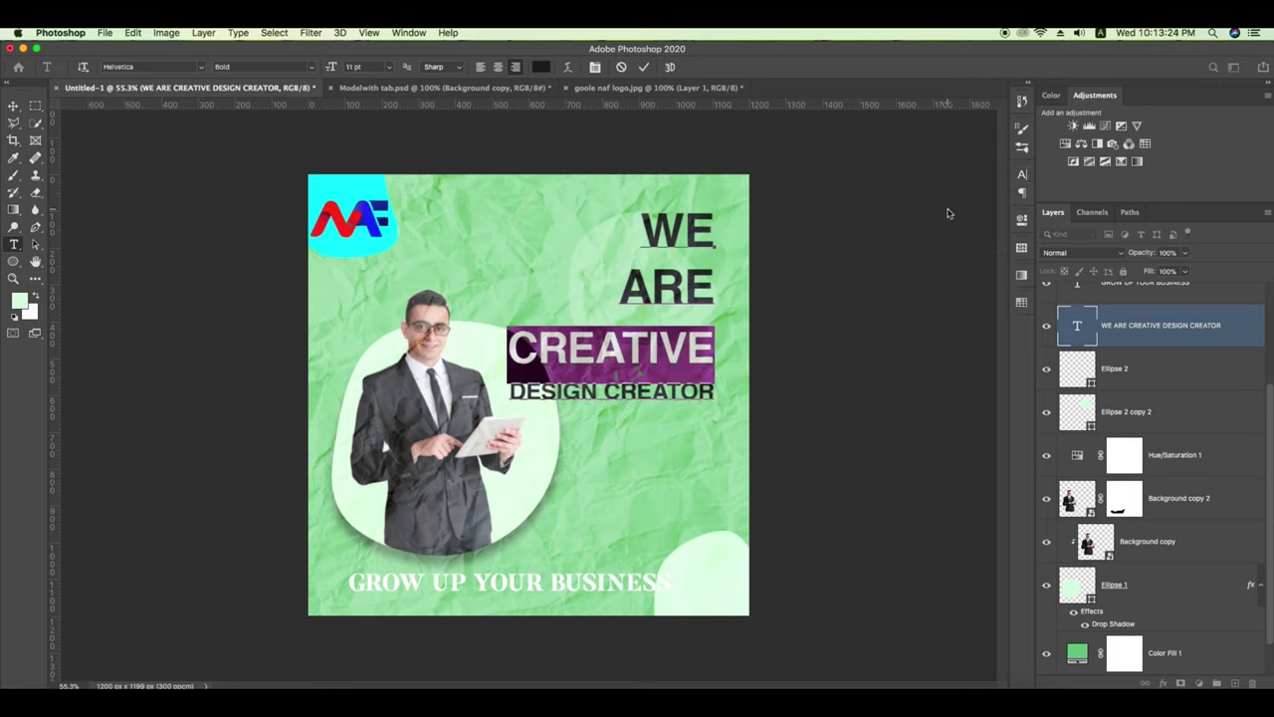
click(326, 255)
click(716, 393)
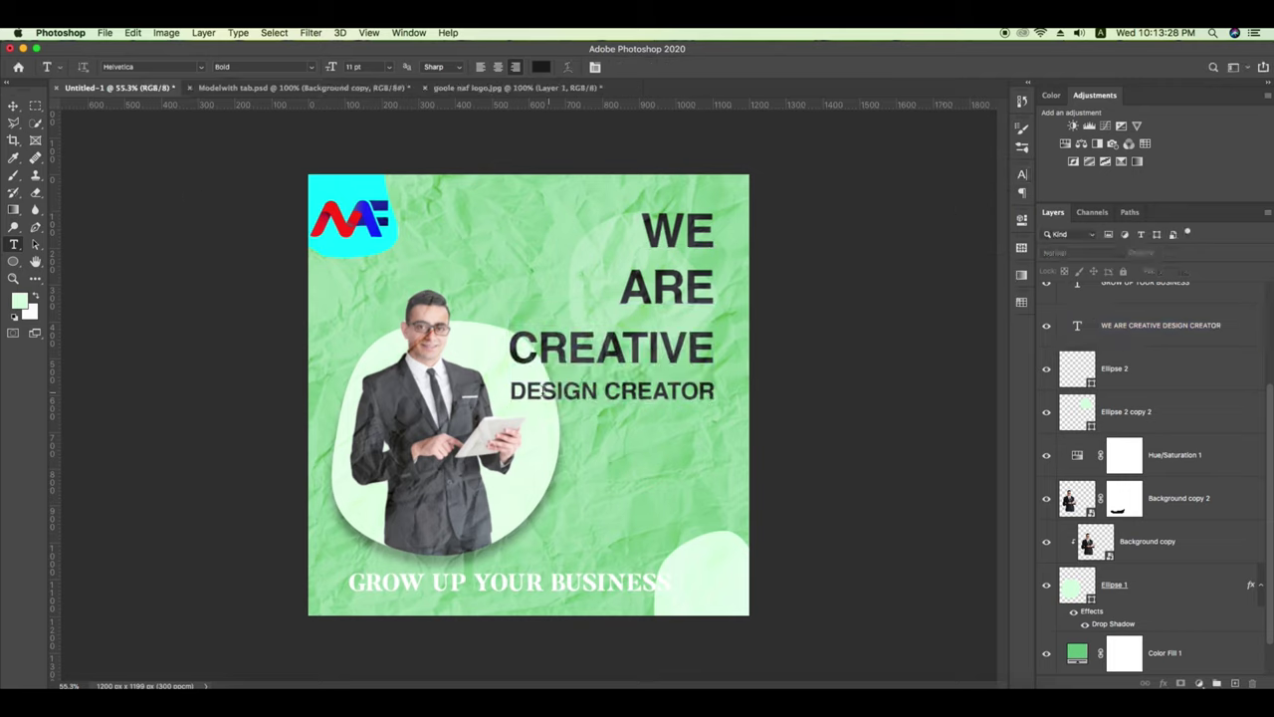
drag(510, 390, 603, 391)
Underline DESIGN and colour it bright green #2ec552 in the Color Picker.
click(1022, 175)
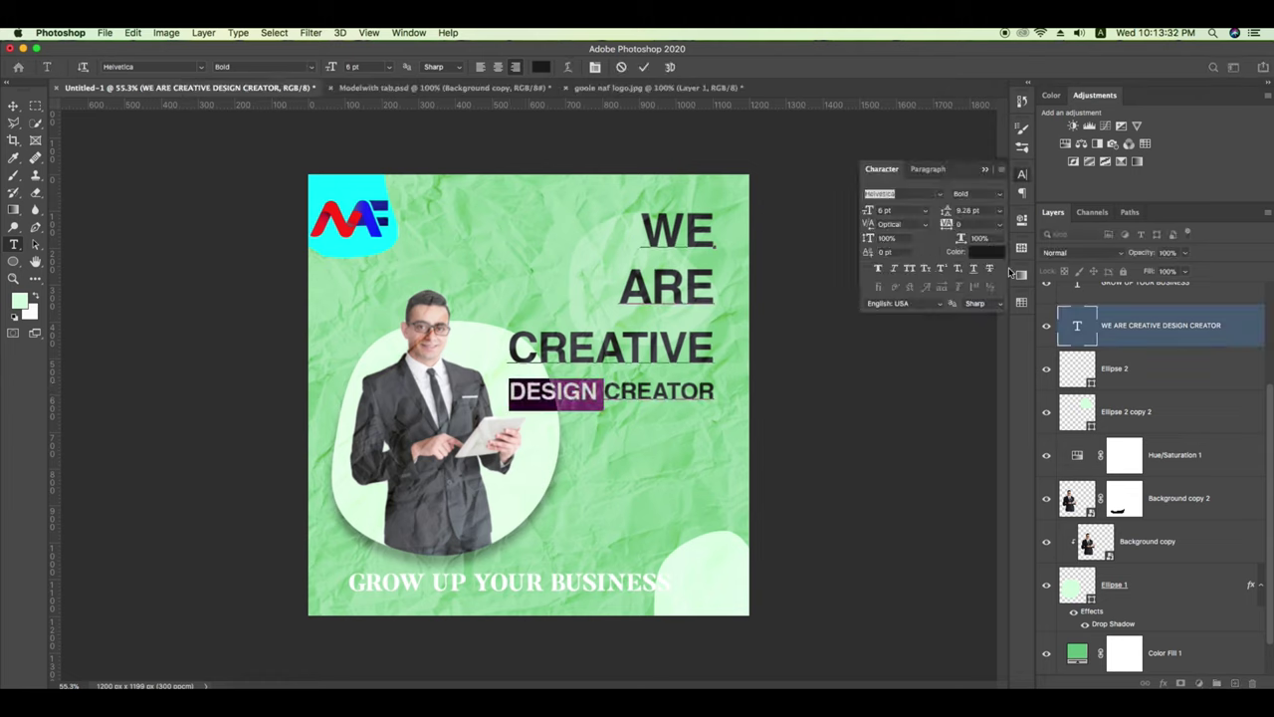
click(974, 271)
click(982, 252)
click(437, 264)
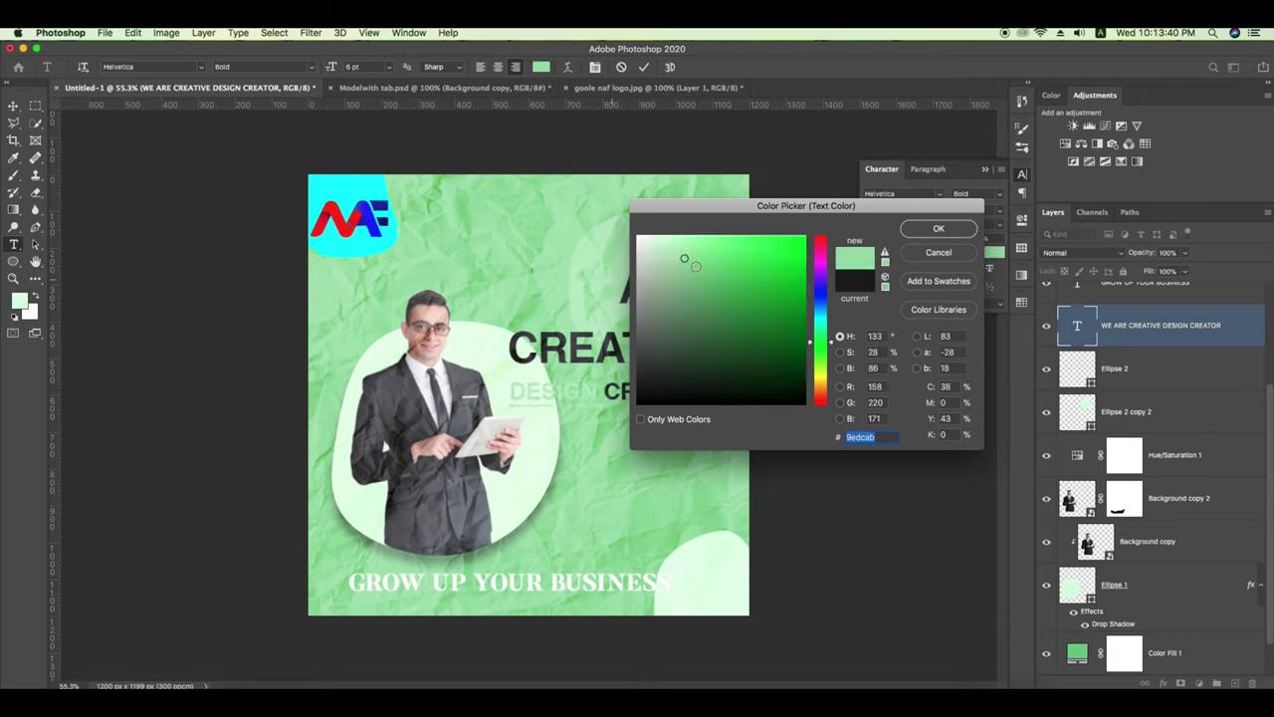
click(706, 559)
drag(677, 318, 628, 228)
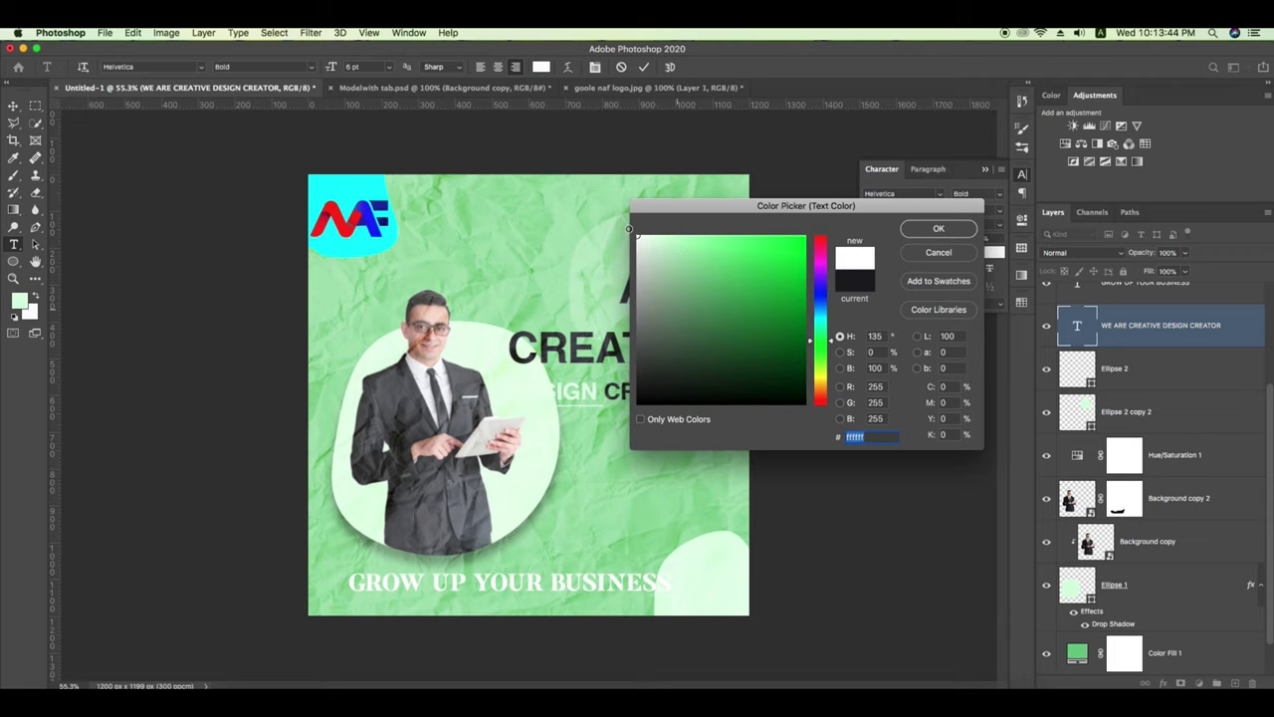
drag(730, 379, 796, 240)
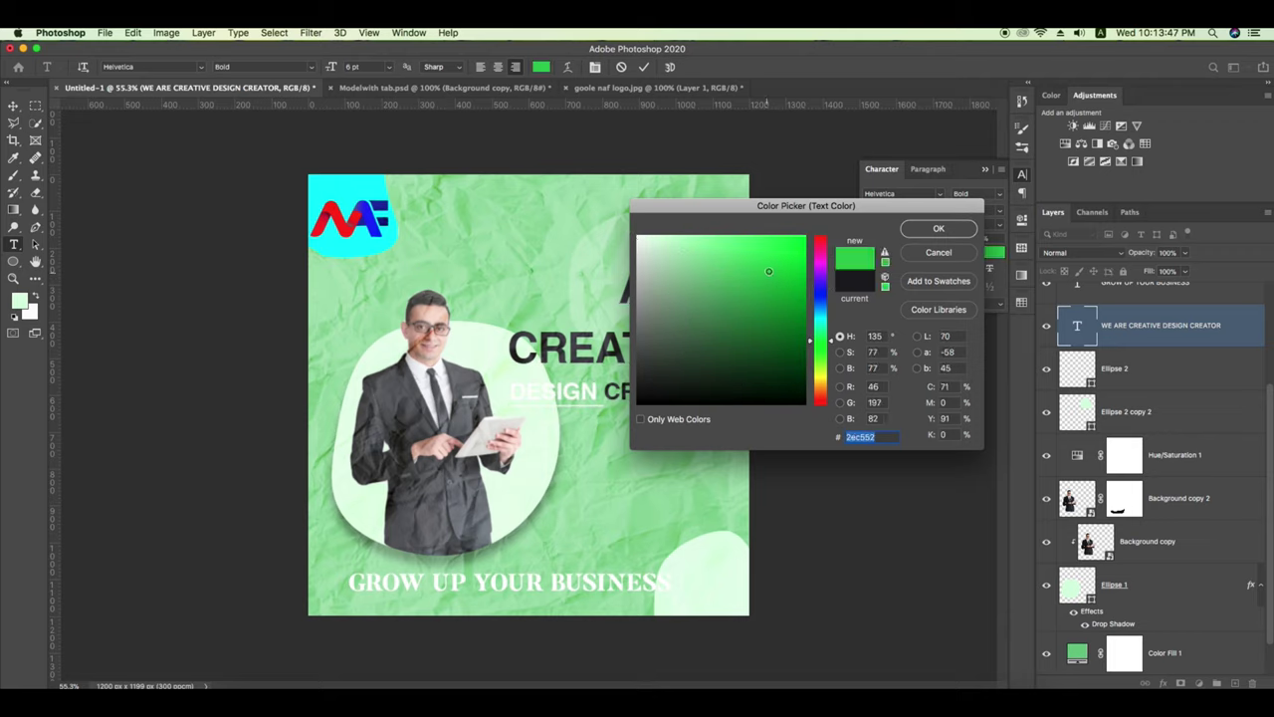
click(917, 231)
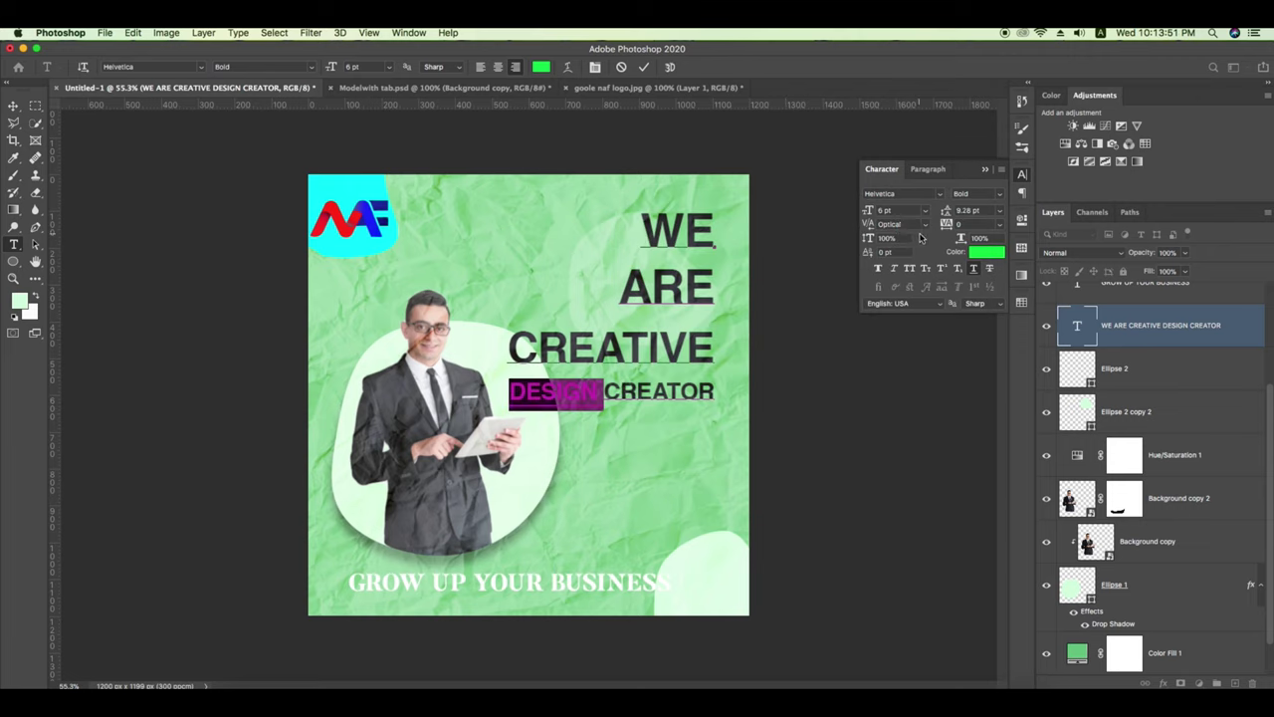
click(13, 105)
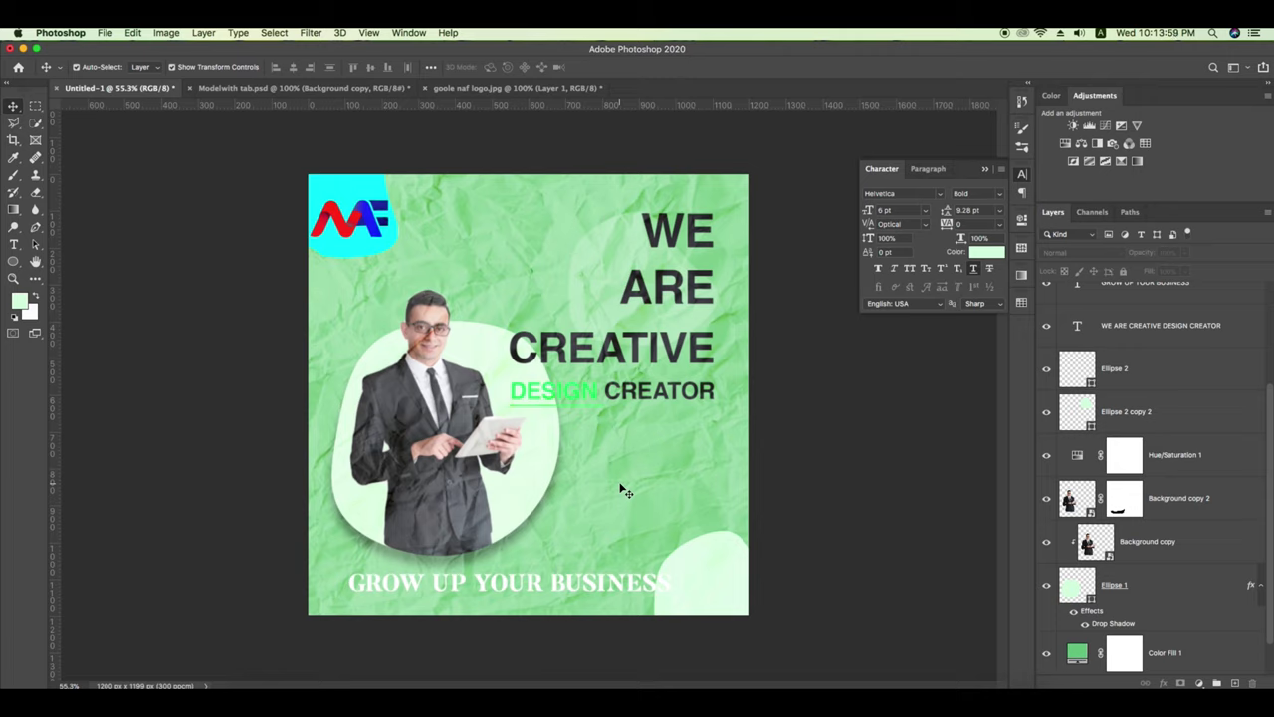
Recolour the bottom-right Ellipse 2 blob with cyan sampled from the logo.
click(984, 170)
click(736, 553)
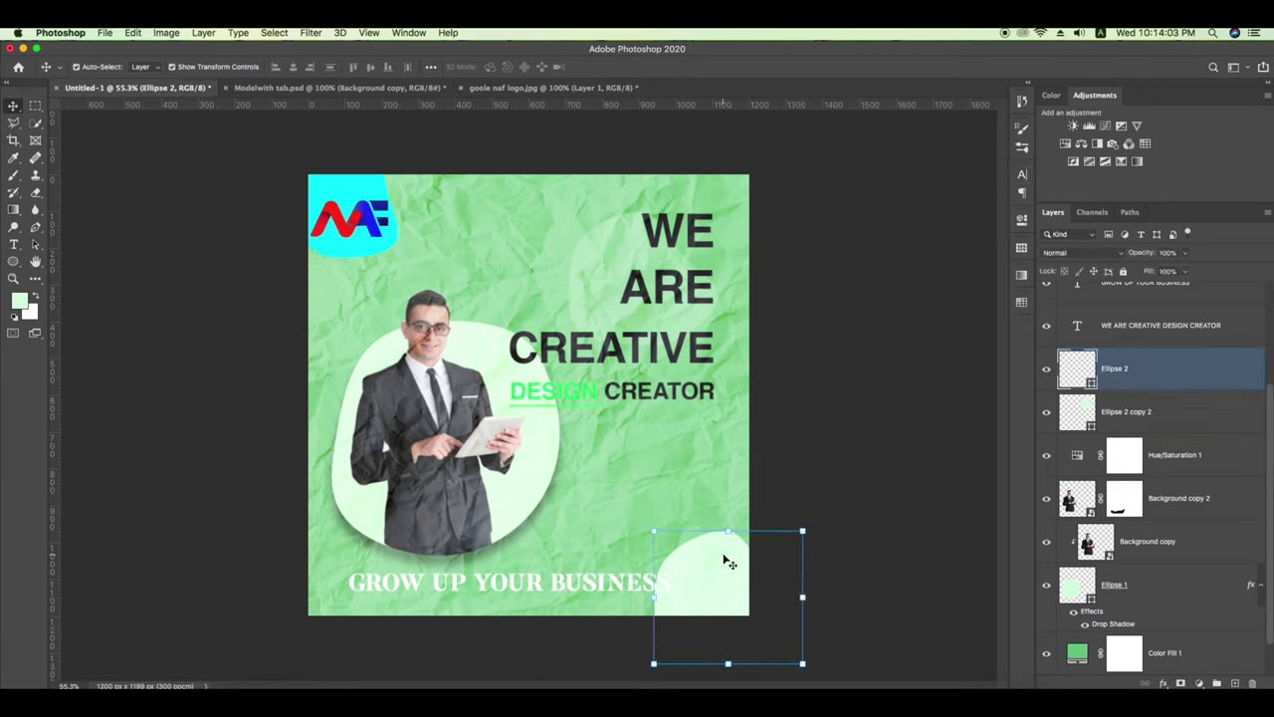
click(547, 438)
click(731, 563)
double_click(1093, 381)
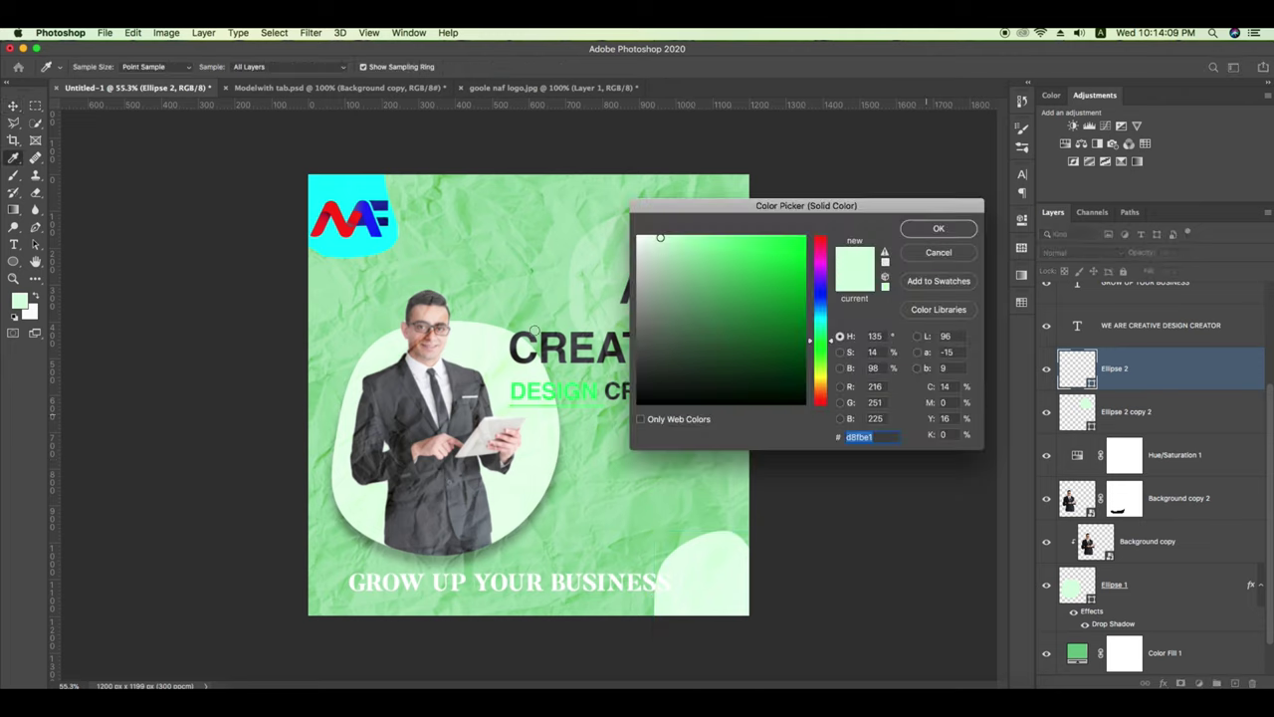
click(364, 189)
click(938, 229)
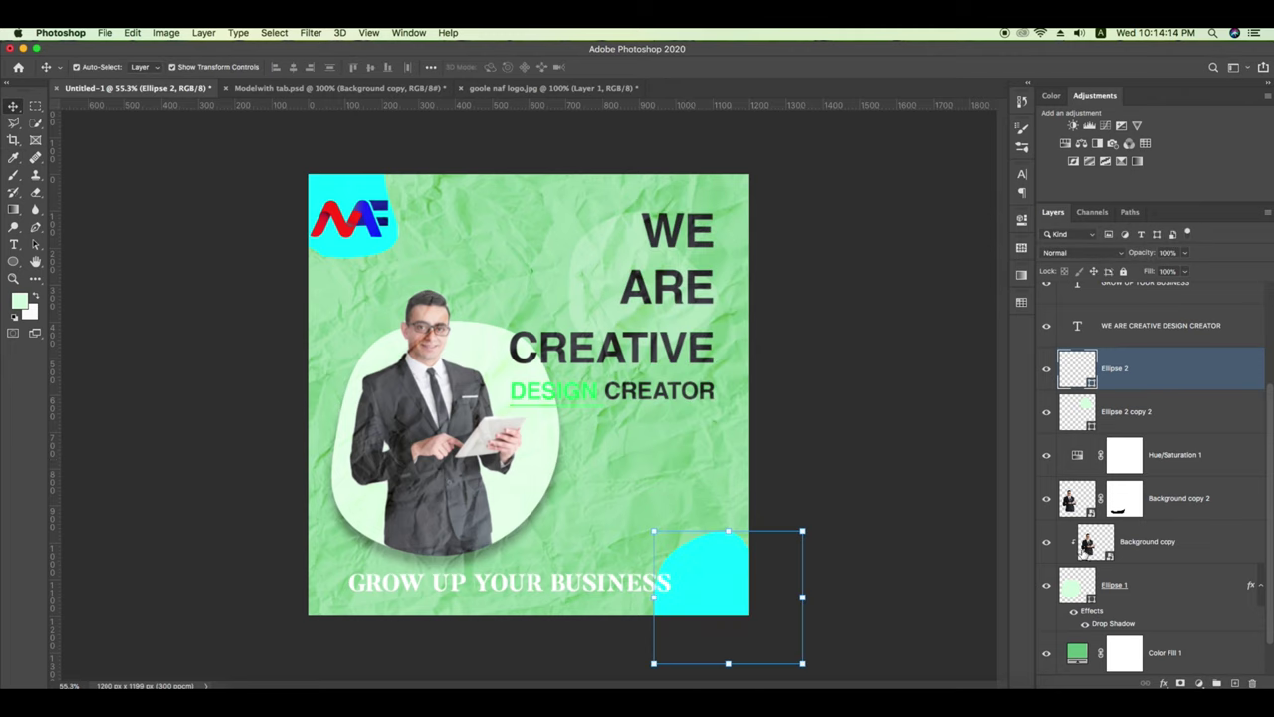
Fill the blob behind the businessman with the same logo cyan.
click(1075, 589)
double_click(1083, 589)
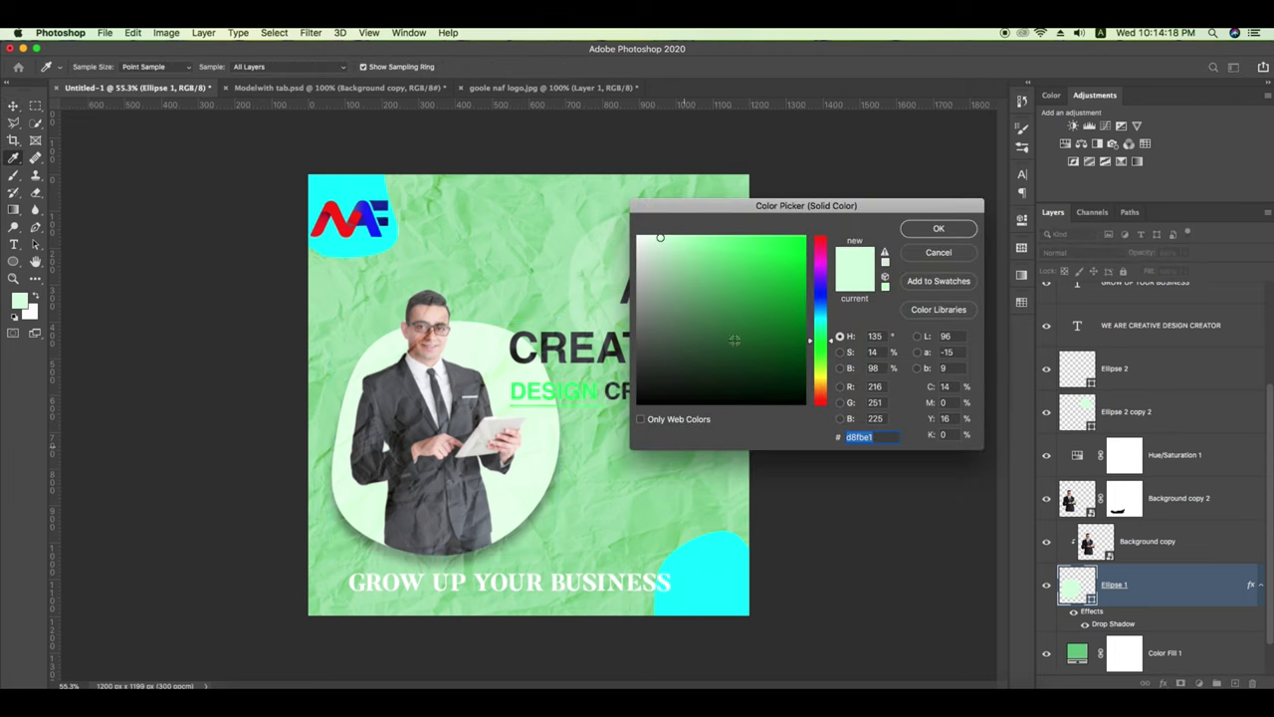
click(382, 247)
click(938, 229)
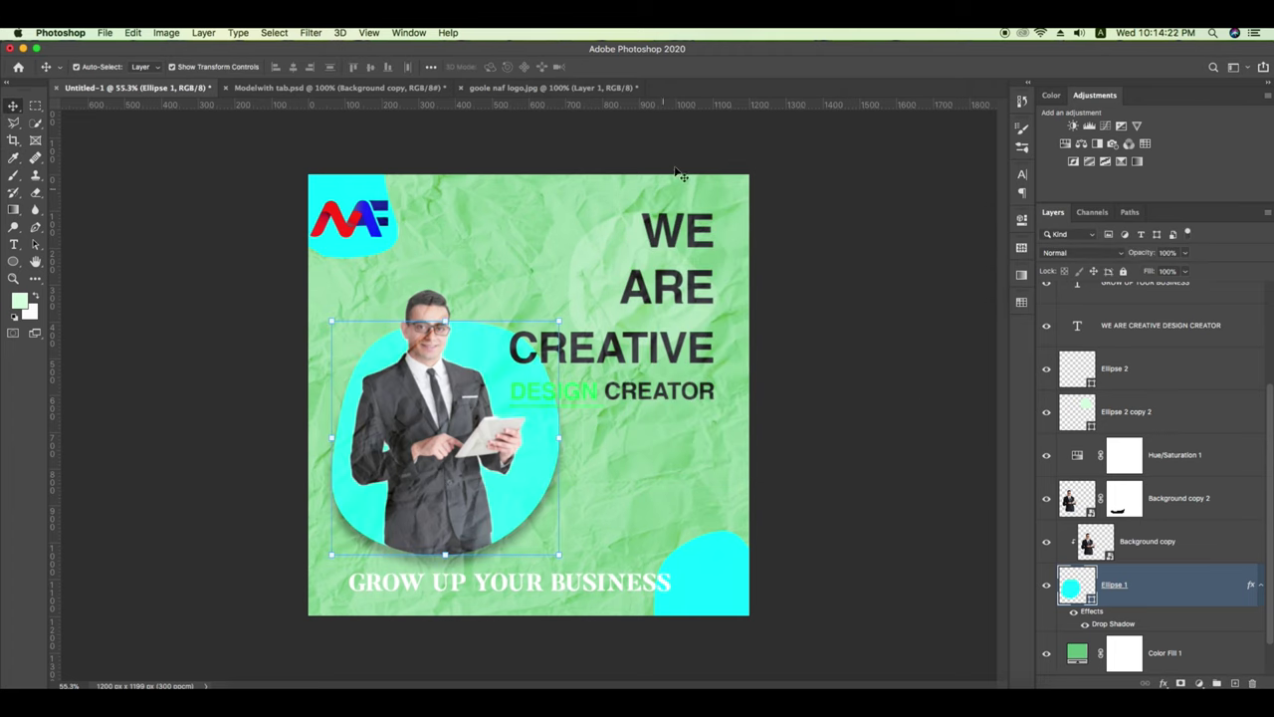
Set the faint Ellipse 2 copy 2 blob behind the headline to #00ffdd.
click(687, 289)
click(1091, 380)
click(1077, 408)
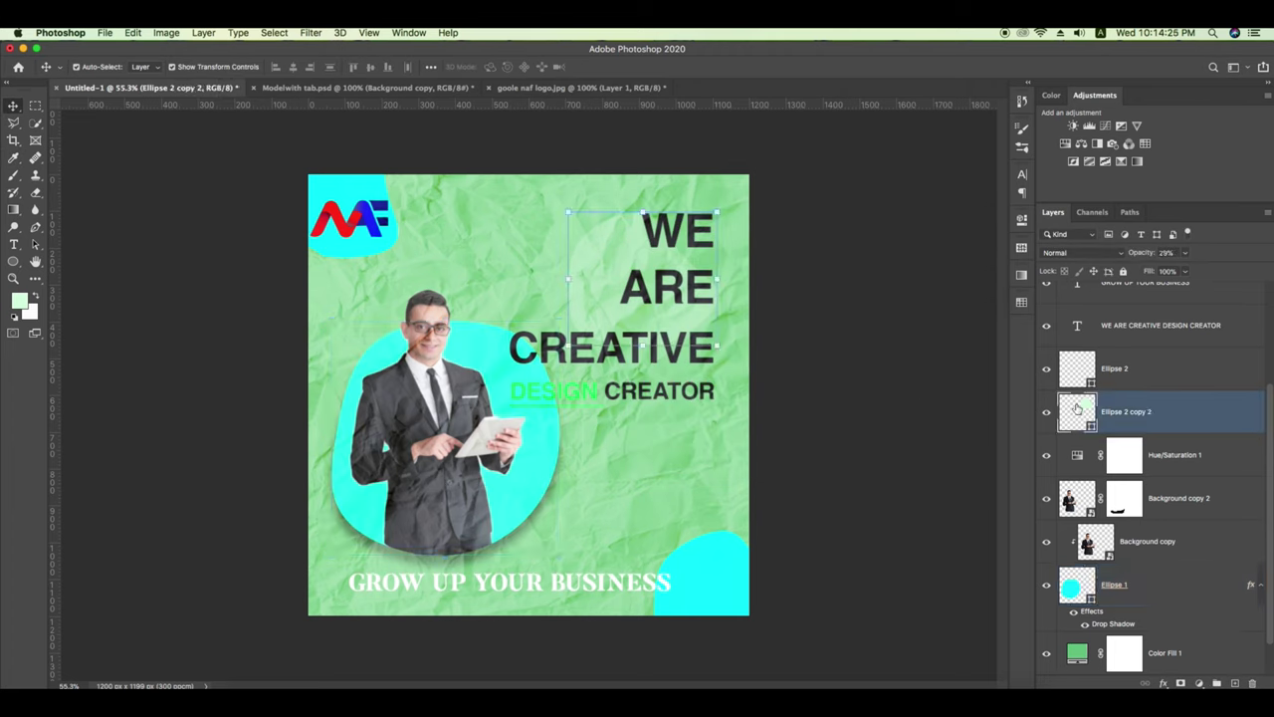
double_click(1085, 423)
click(497, 371)
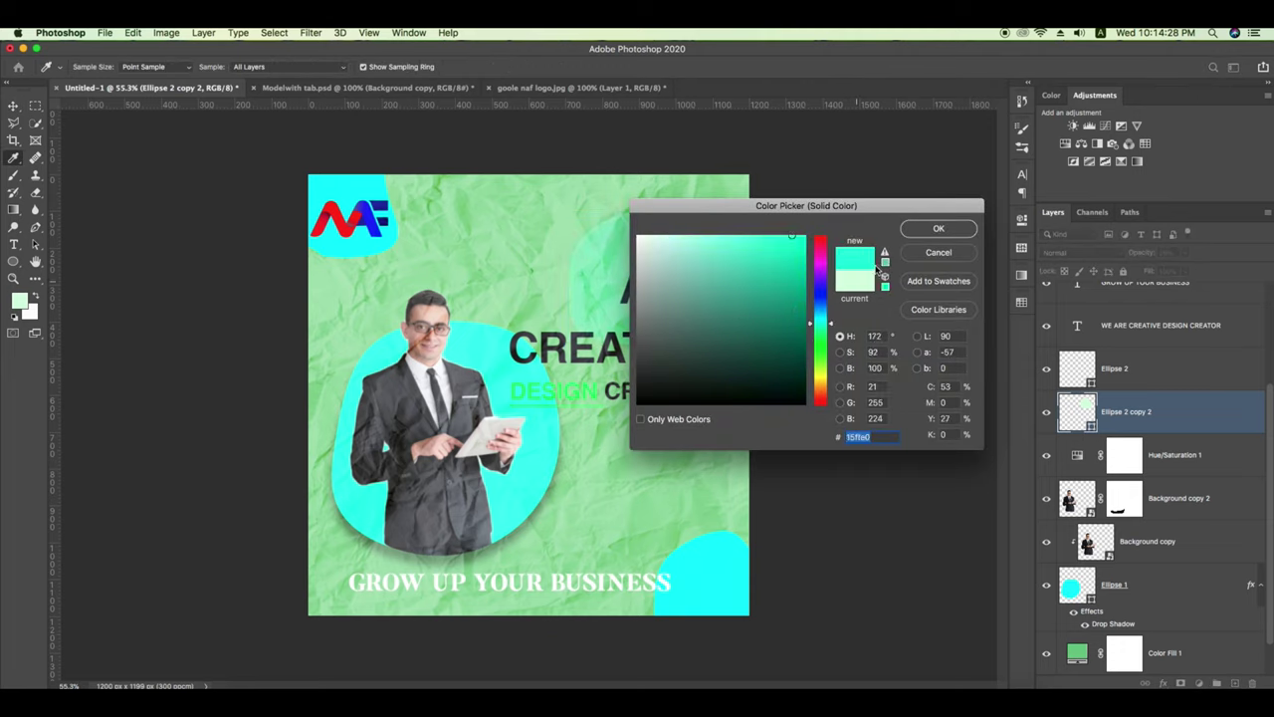
click(745, 269)
click(938, 229)
click(881, 271)
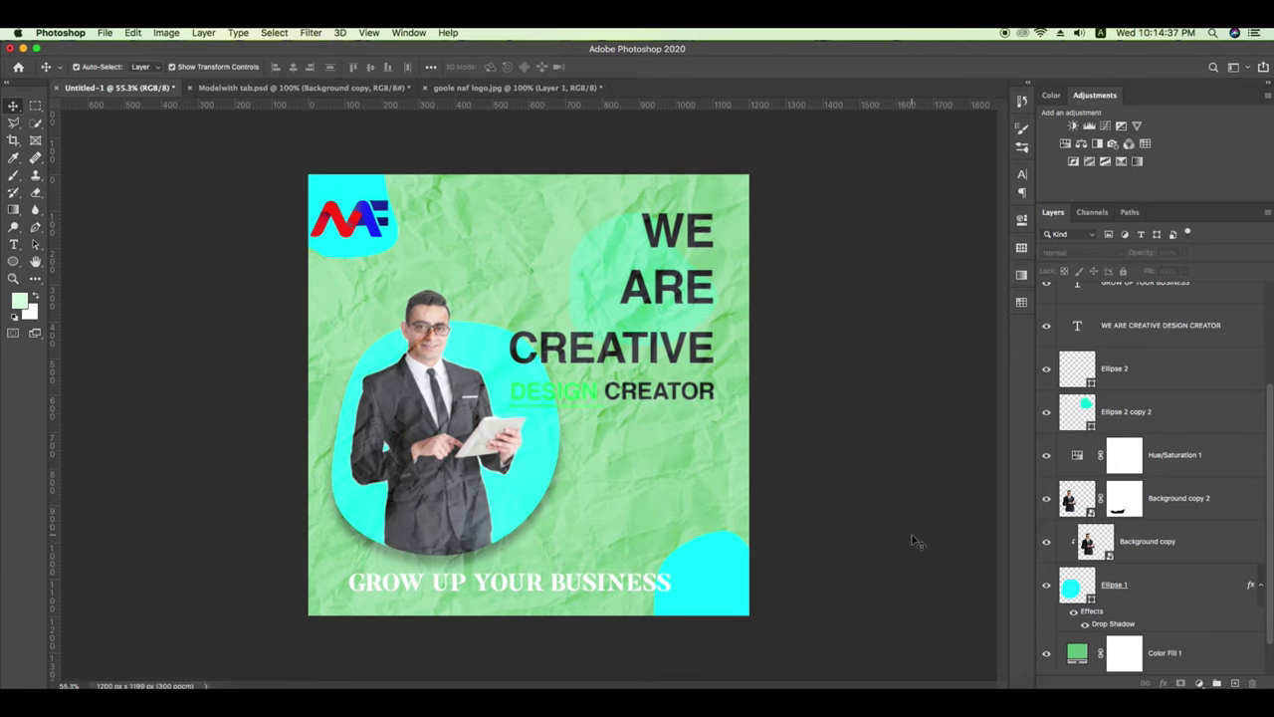
mouse_move(954, 713)
click(953, 682)
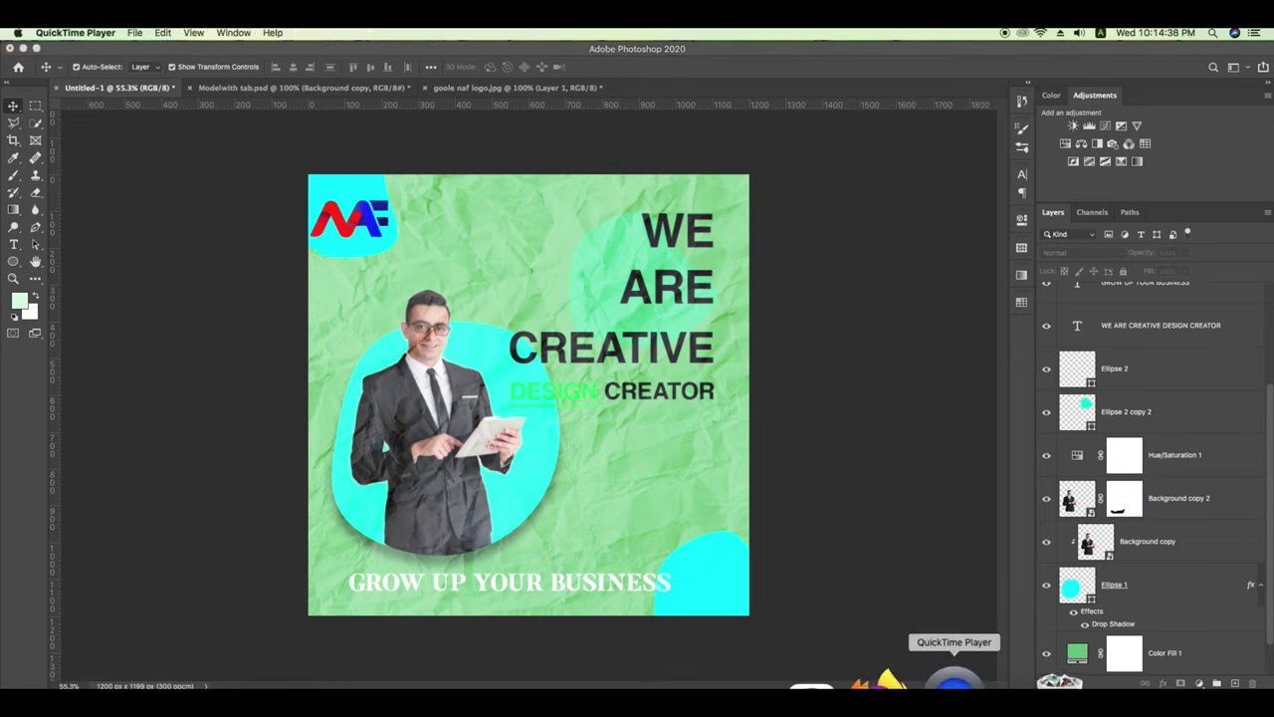
Nudge the GROW UP YOUR BUSINESS tagline slightly left along the bottom edge.
click(913, 490)
drag(621, 582, 605, 581)
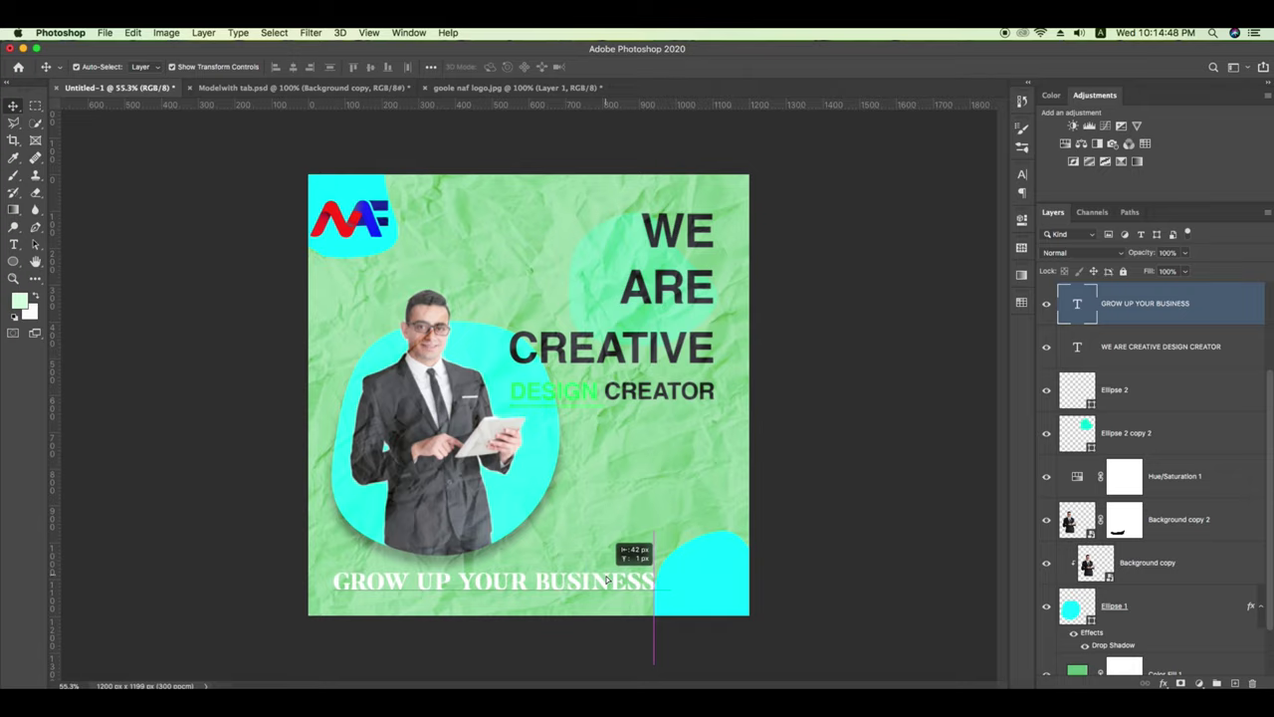